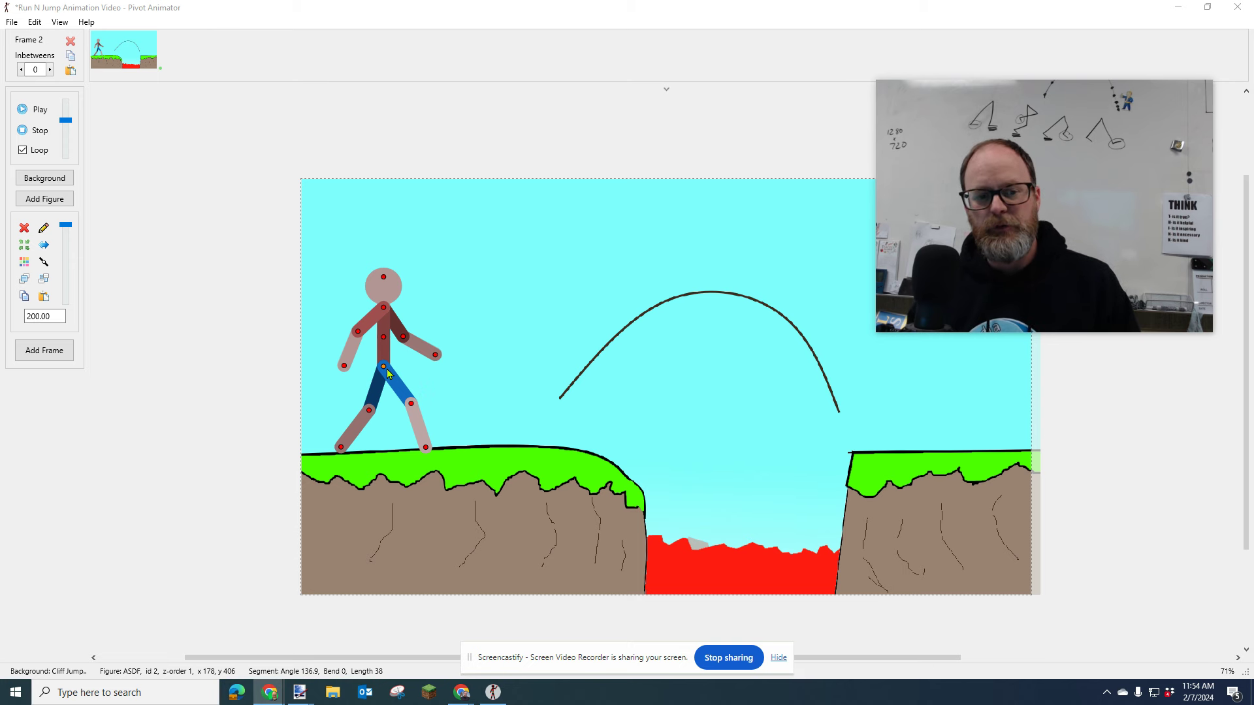
- Move the standing figure slightly left, save it as a new frame and compare both frames
left_click_drag(383, 370, 364, 370)
key("Return")
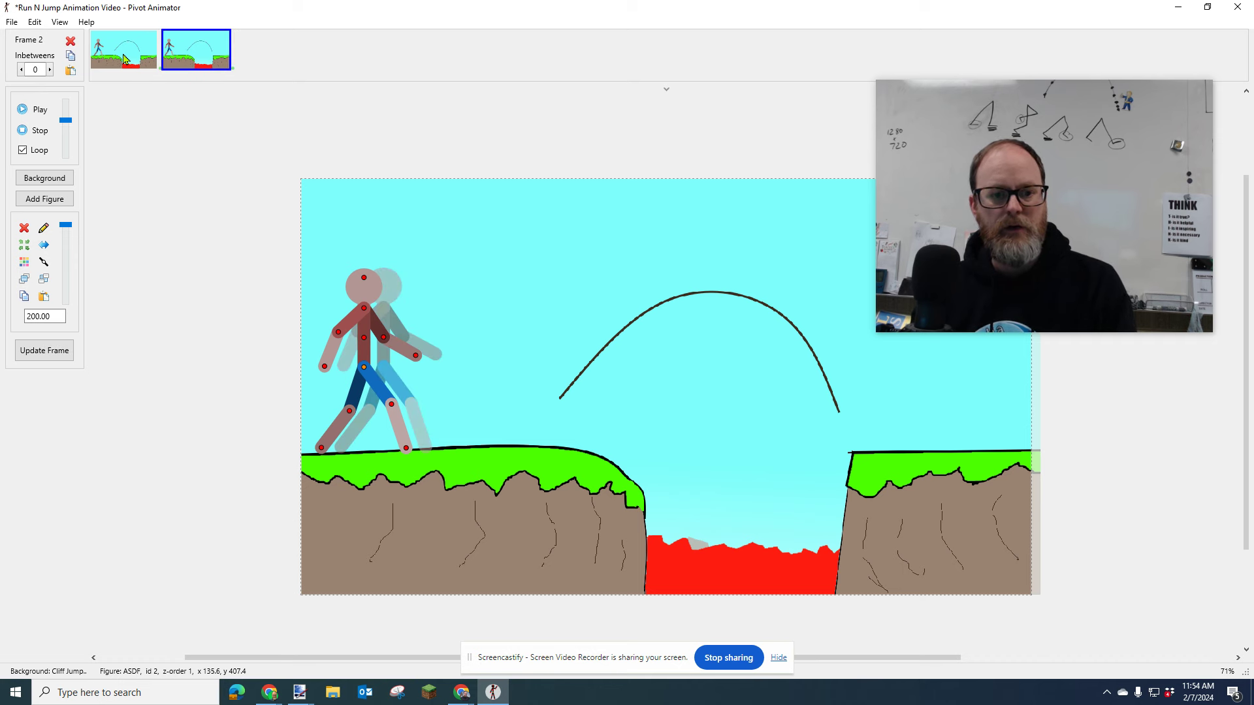
left_click(125, 59)
left_click(191, 58)
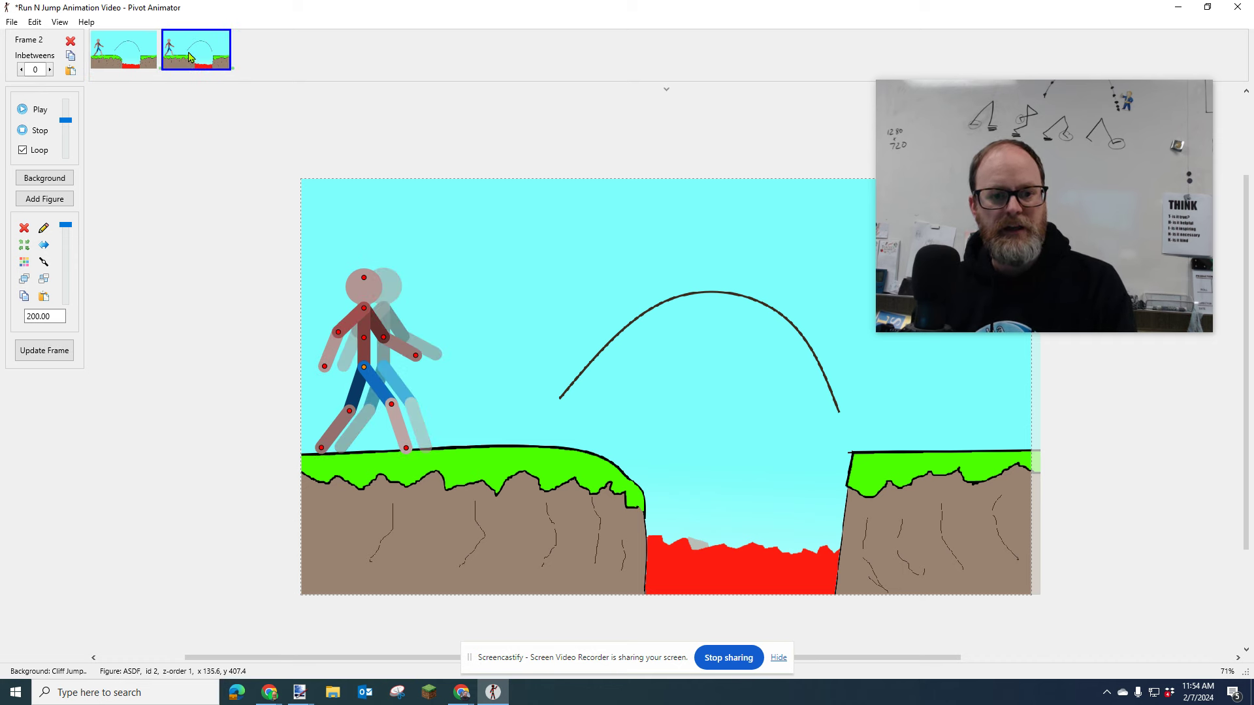
- Delete the original first frame, confirming with Yes
left_click(133, 52)
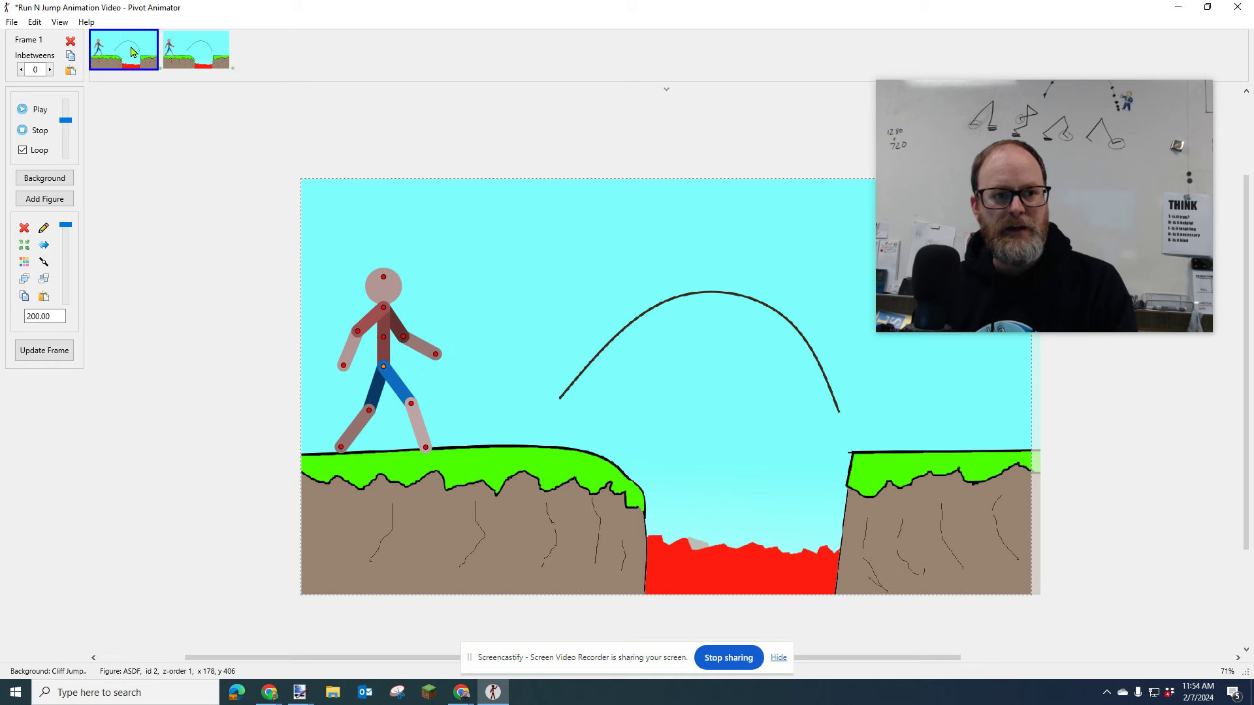
left_click(70, 41)
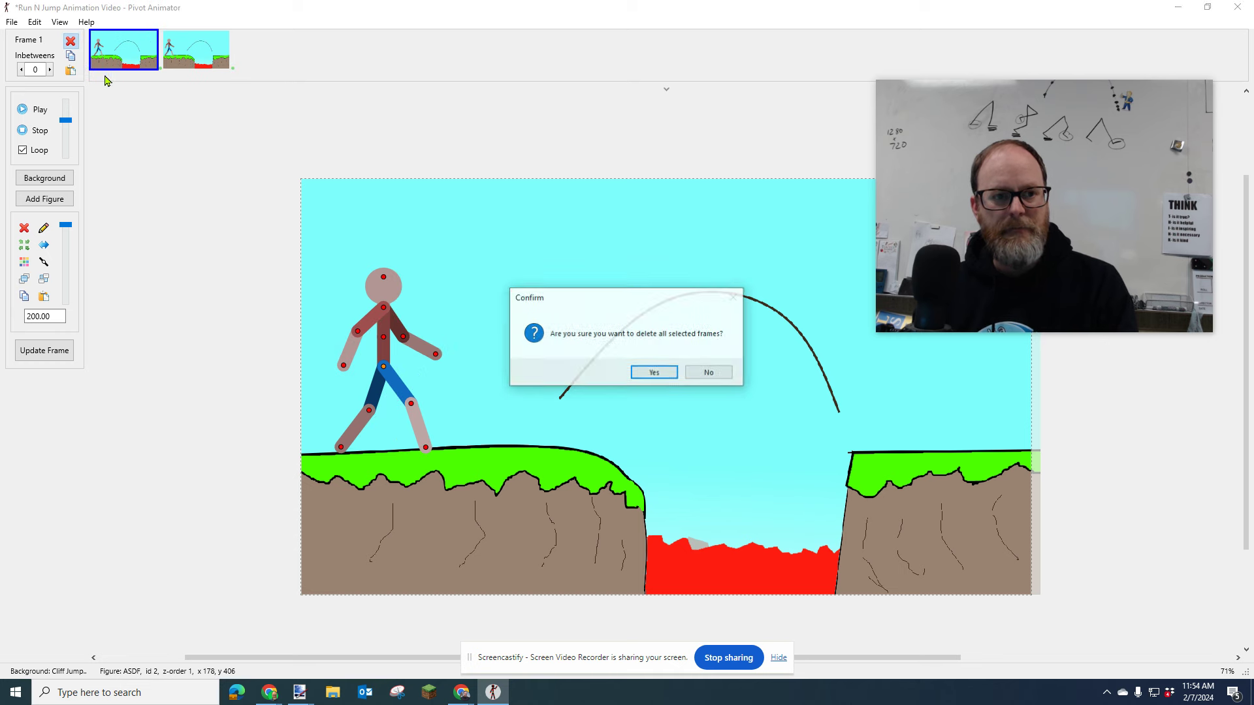
left_click(654, 372)
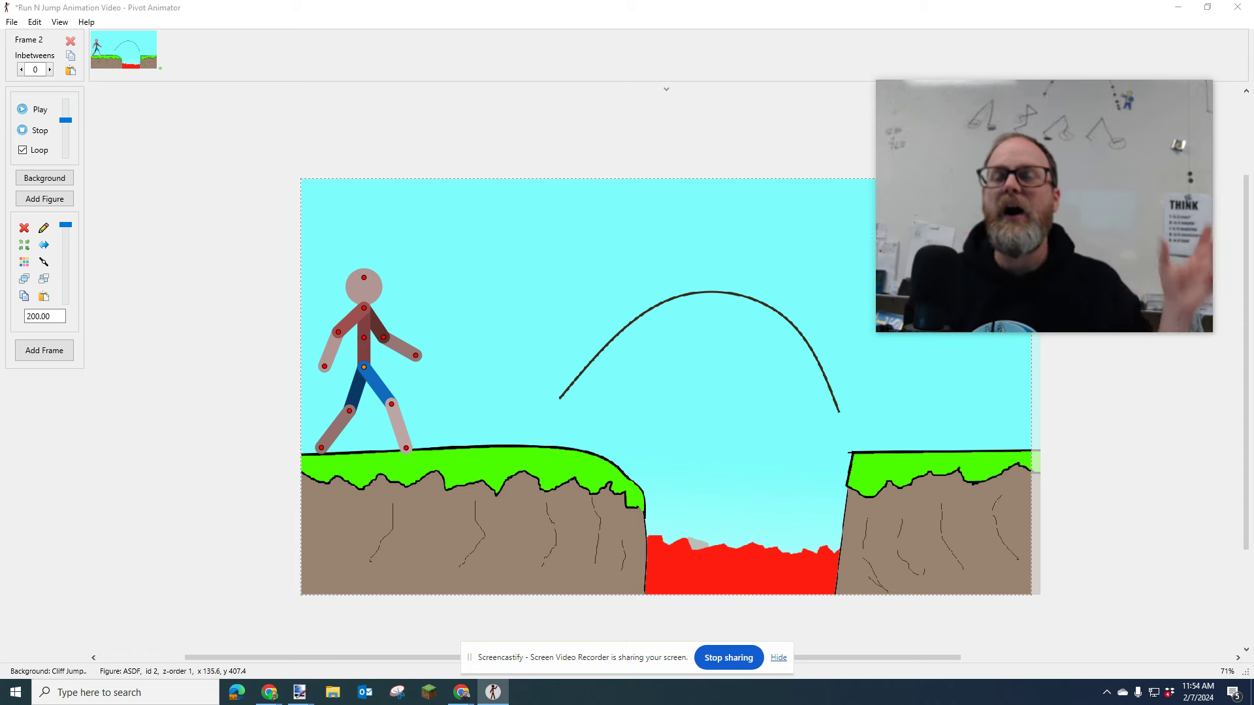
mouse_move(1142, 185)
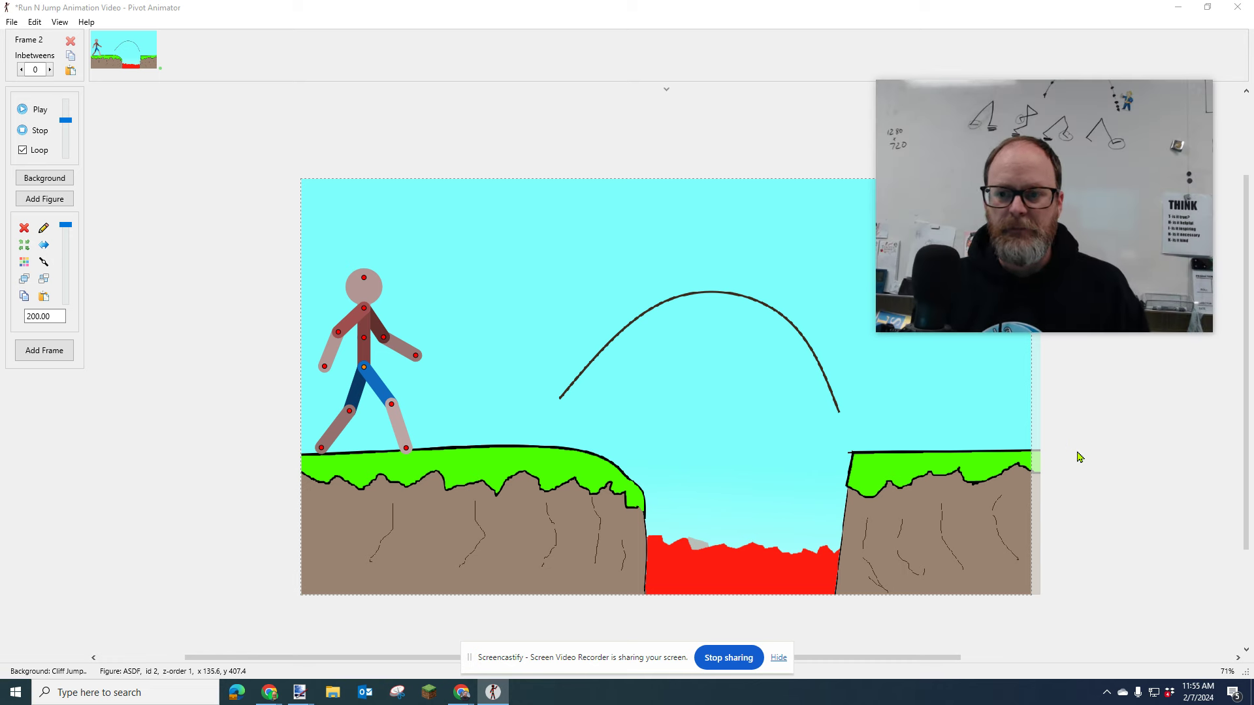
left_click(87, 22)
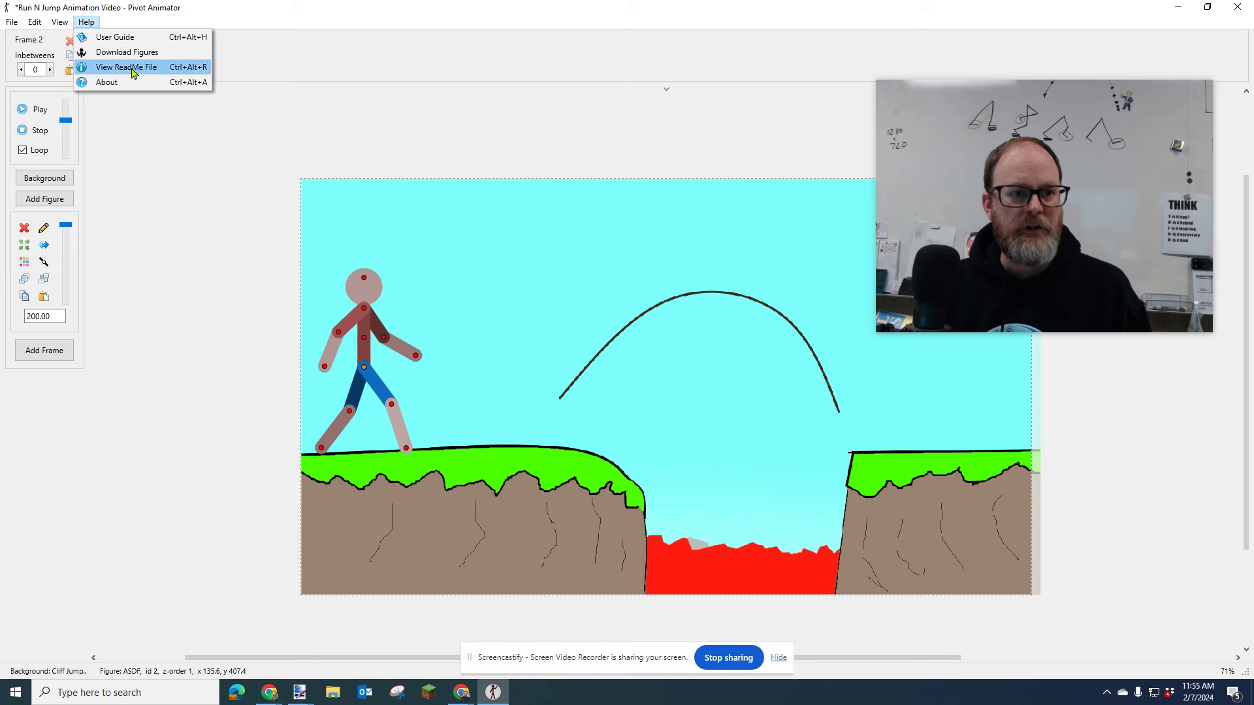
left_click(141, 81)
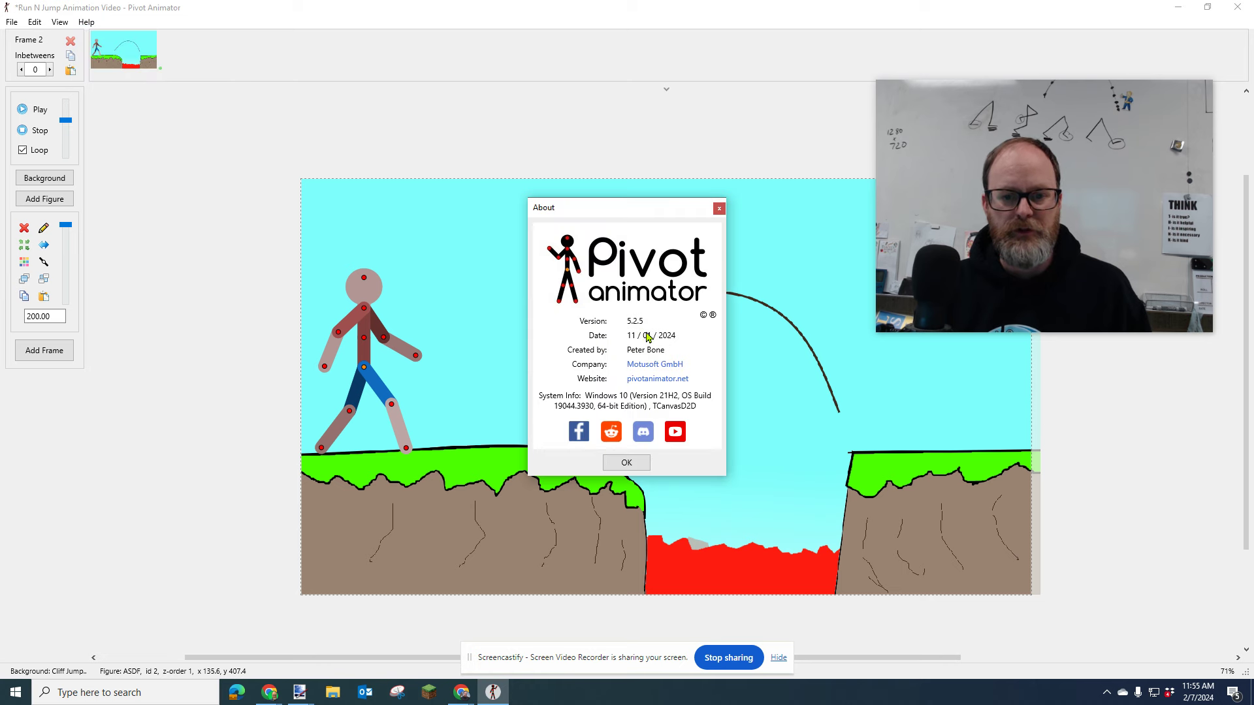
left_click(718, 210)
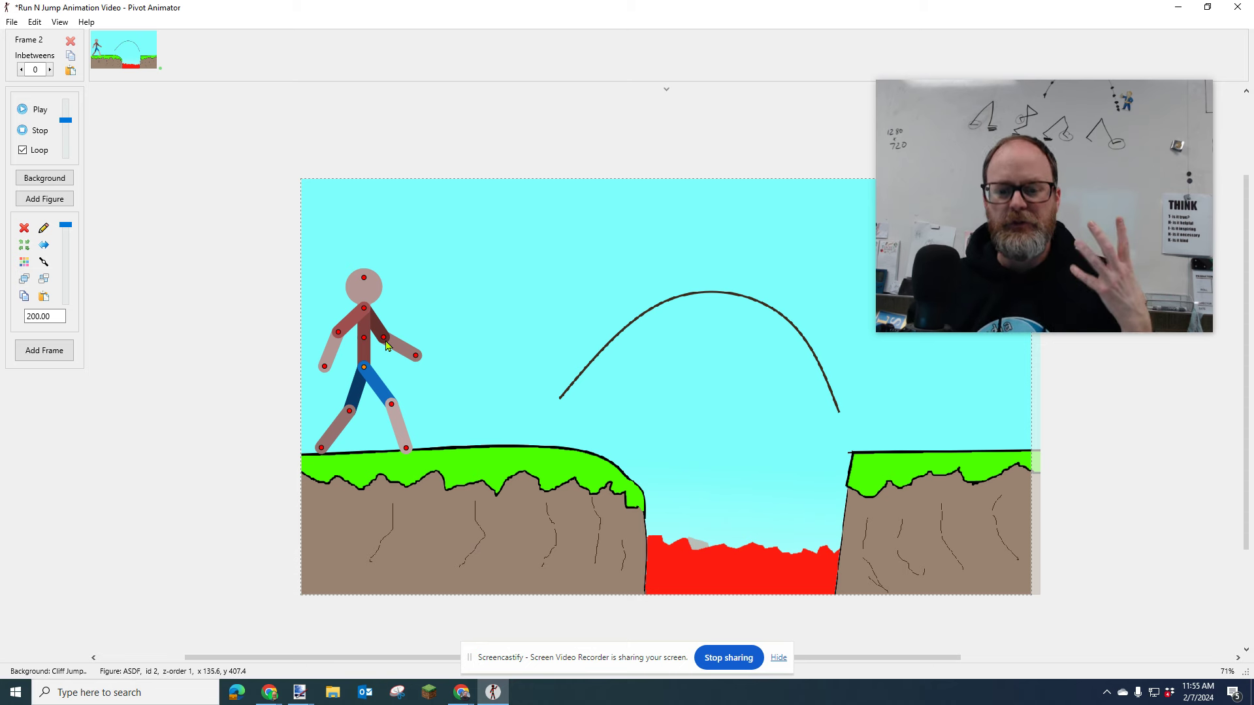
scroll(358, 376, "up", 1)
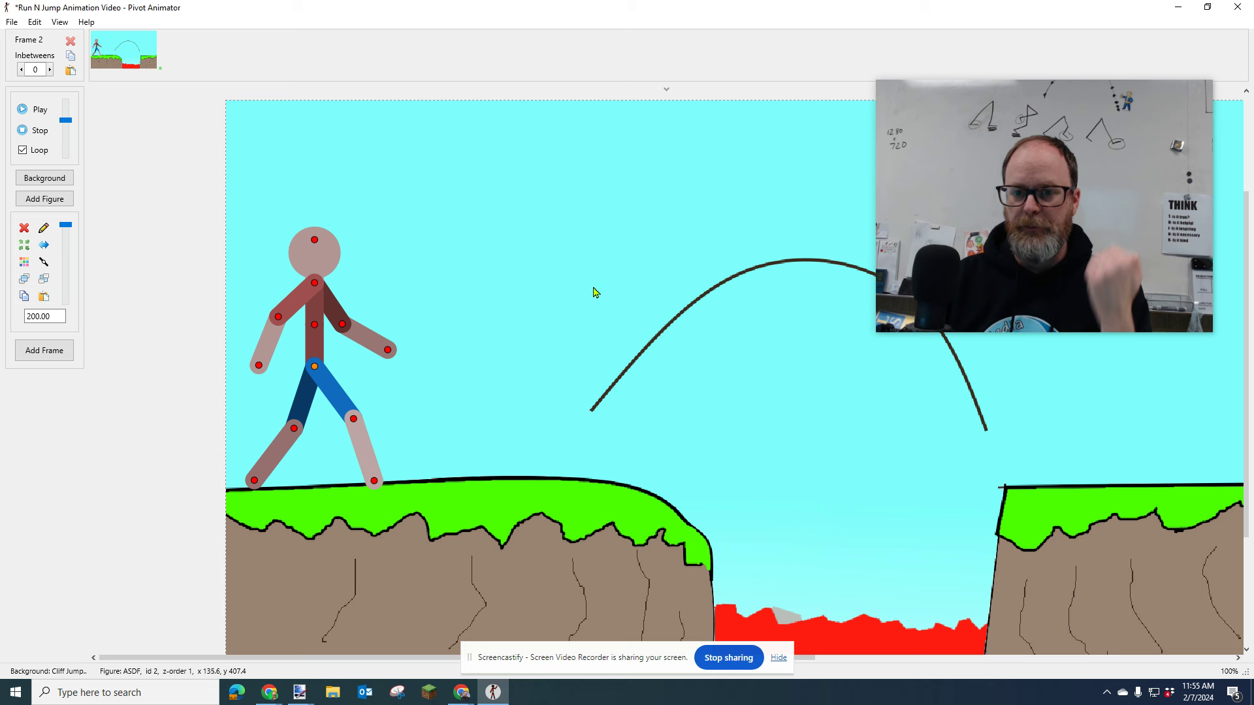
- Duplicate the standing pose until there are four identical frames, then select frame 4
left_click_drag(877, 331, 920, 305)
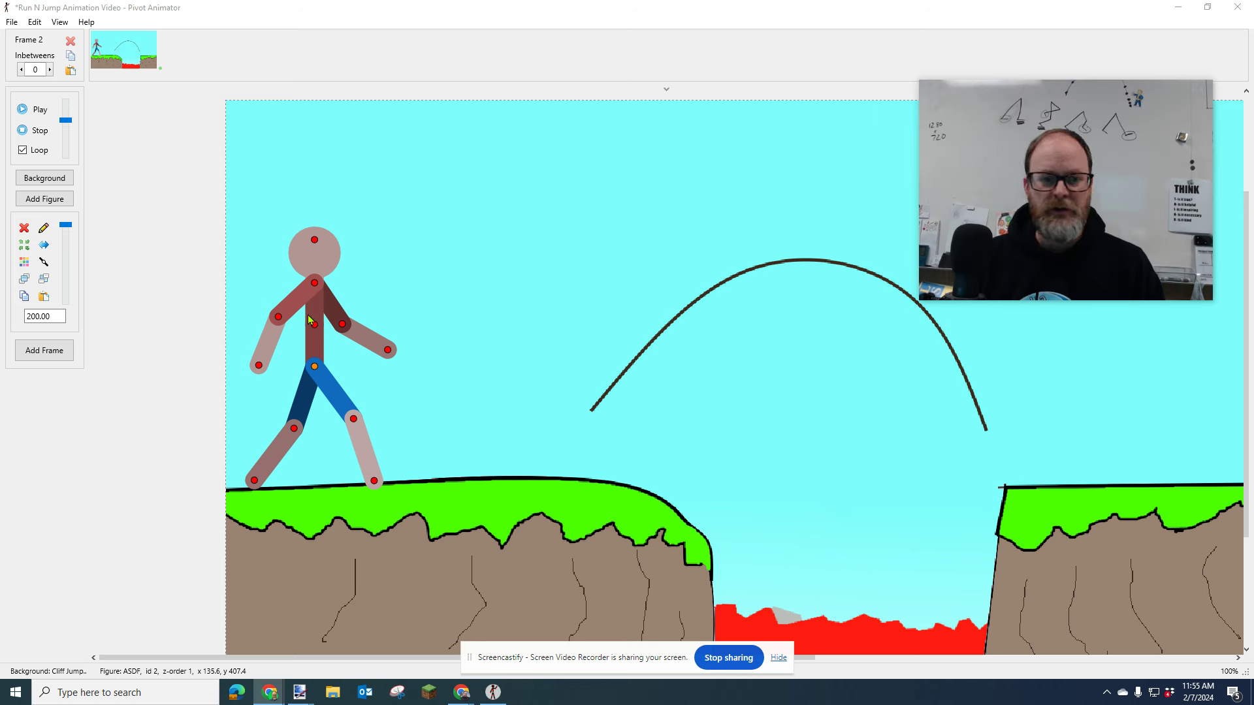
left_click(316, 368)
key("ctrl+f")
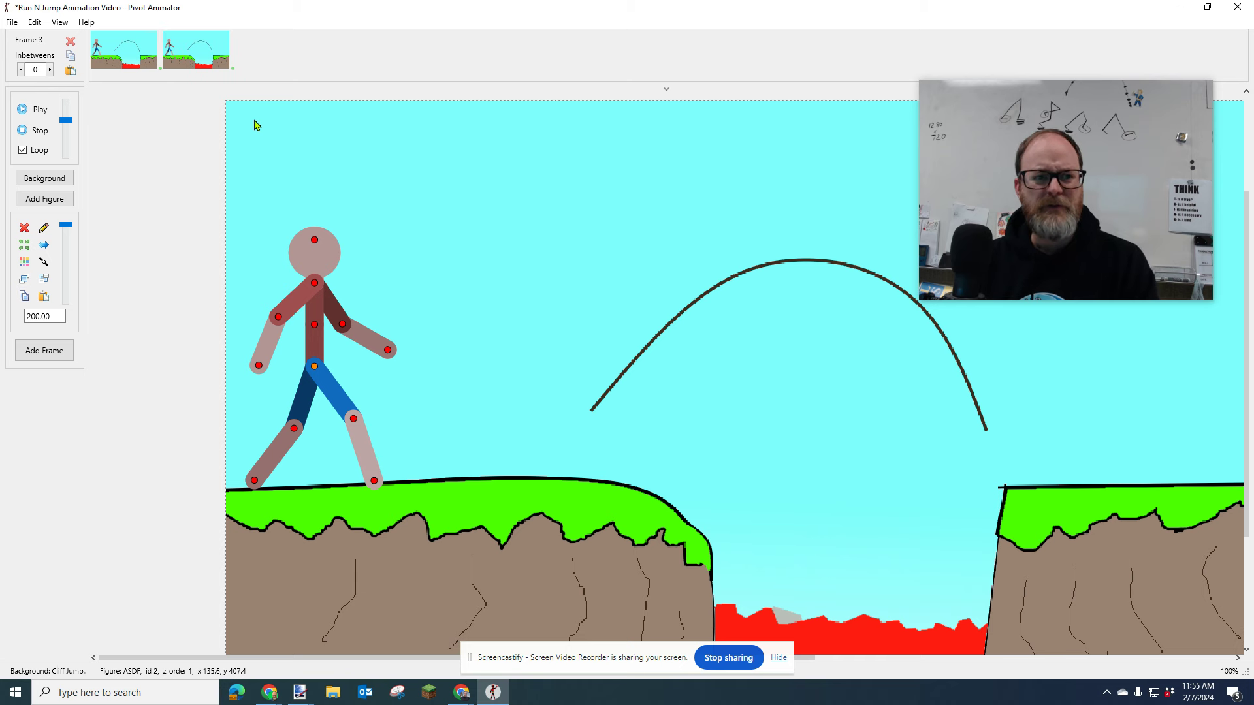
key("ctrl+f")
key("ctrl+f")
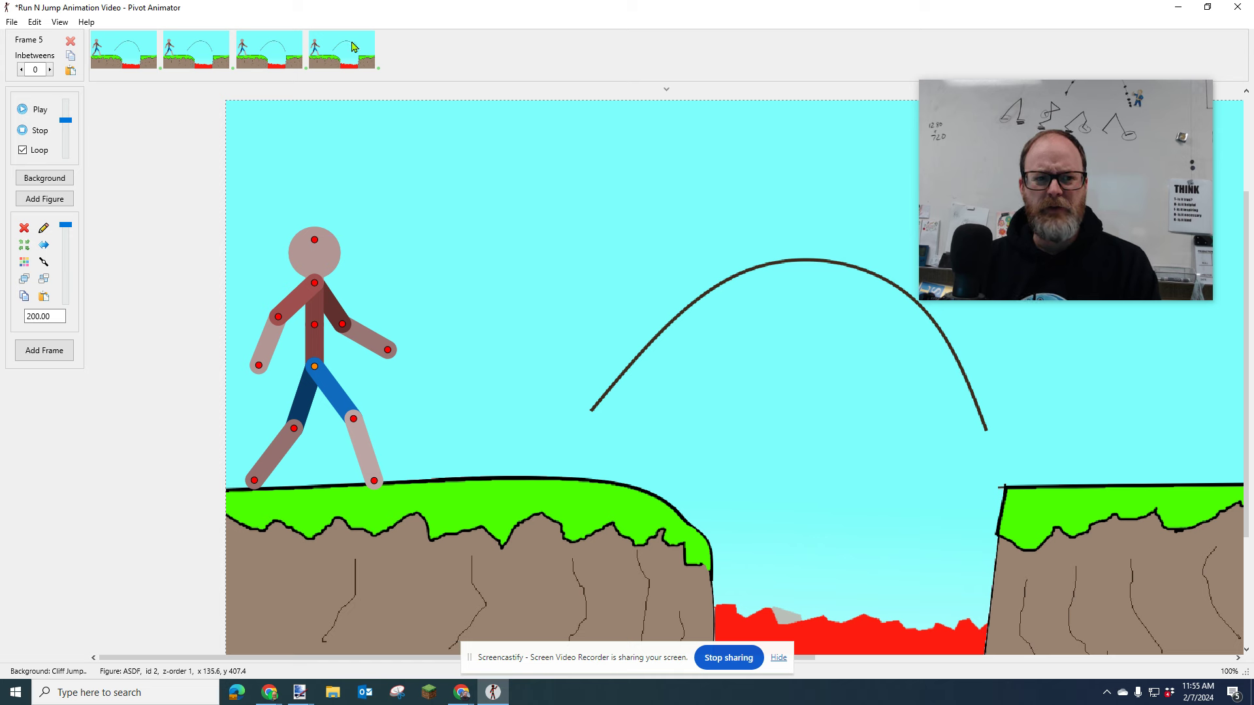
left_click(353, 48)
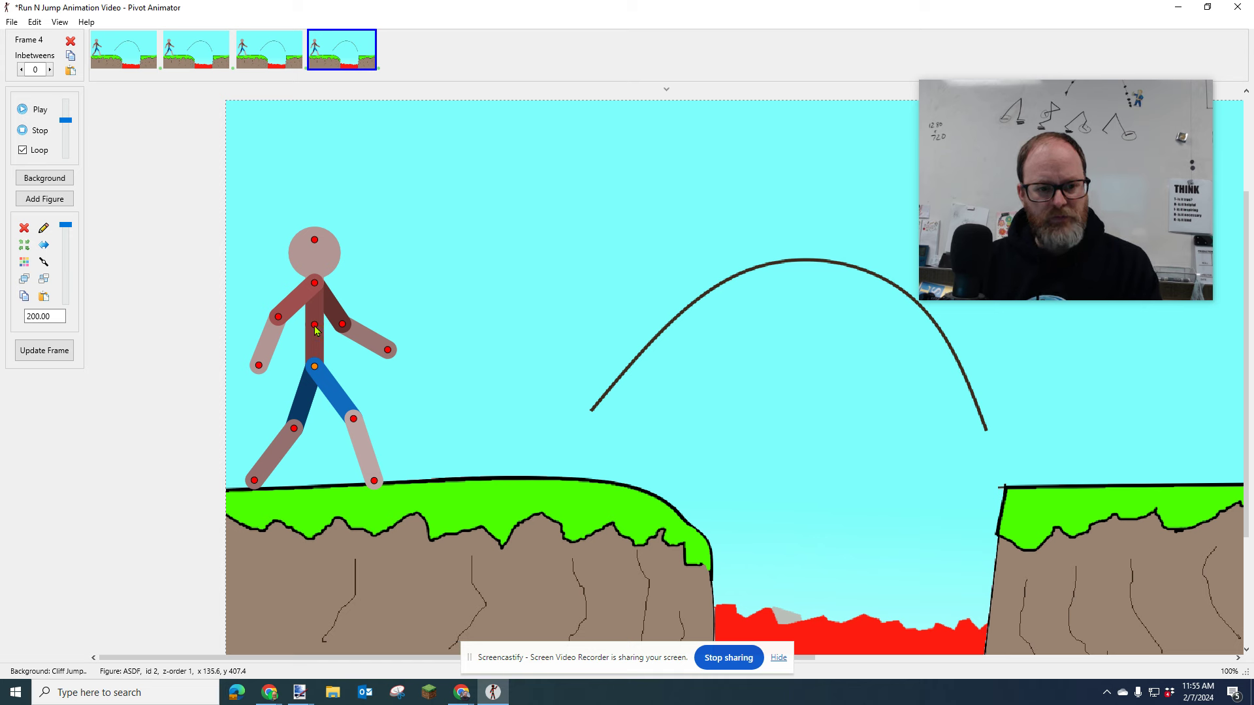
- Tilt the figure's upper body forward in stages, saving each lean as a new frame
left_click_drag(314, 330, 318, 332)
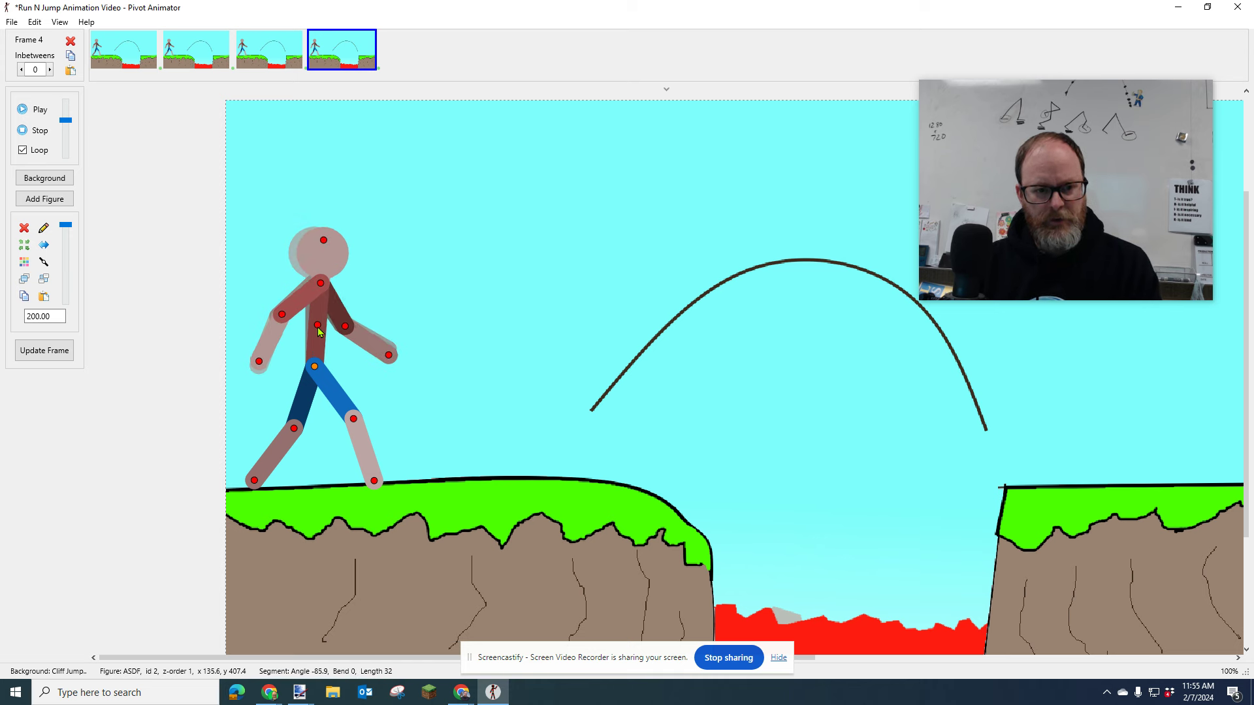
key("Return")
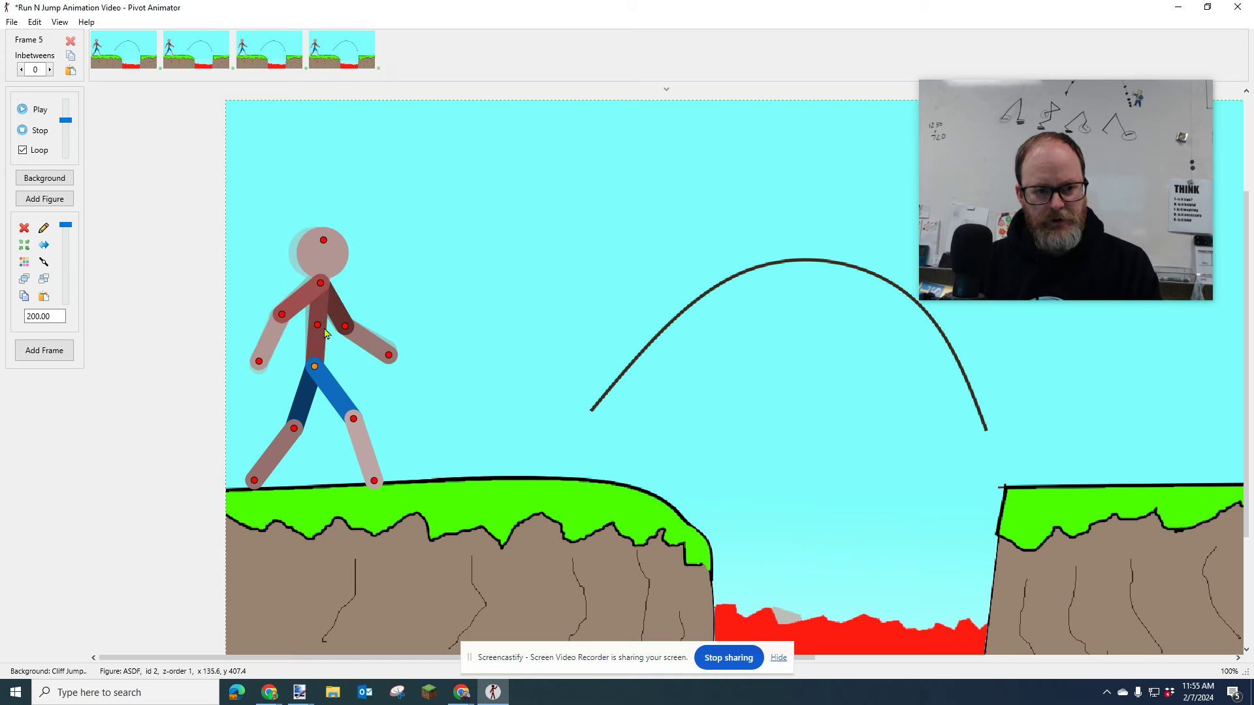
left_click_drag(321, 326, 323, 326)
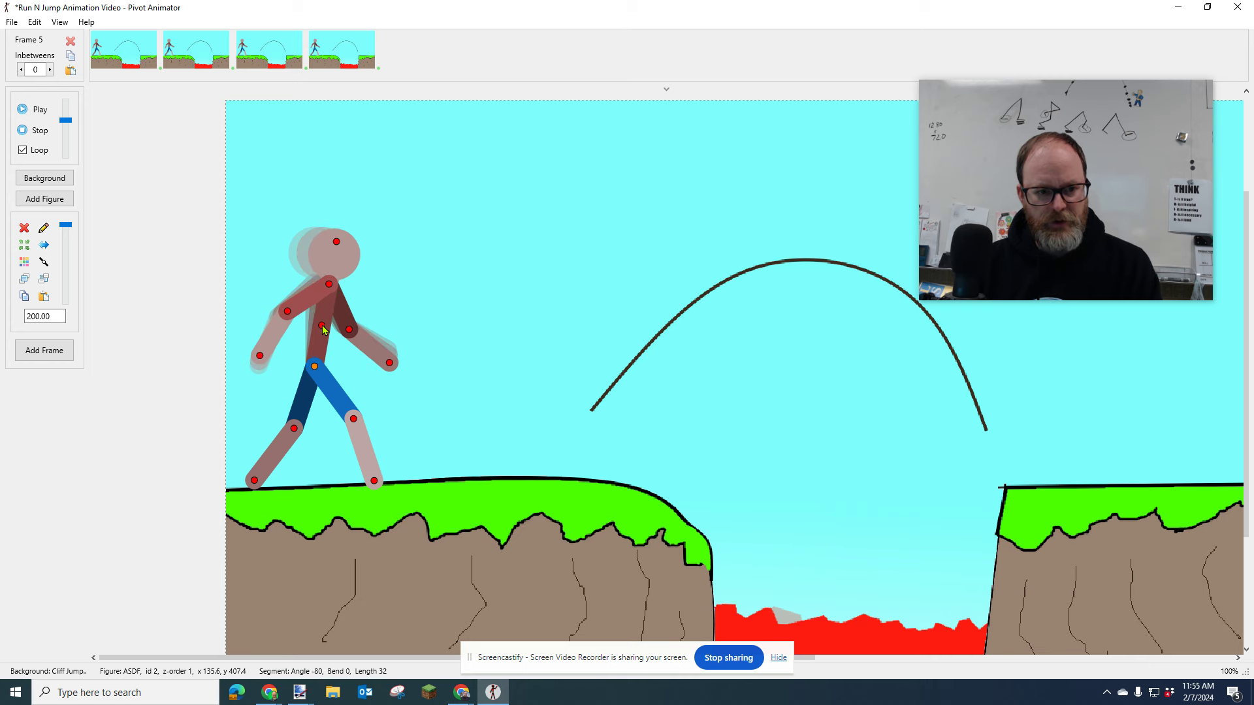
scroll(324, 326, "up", 3)
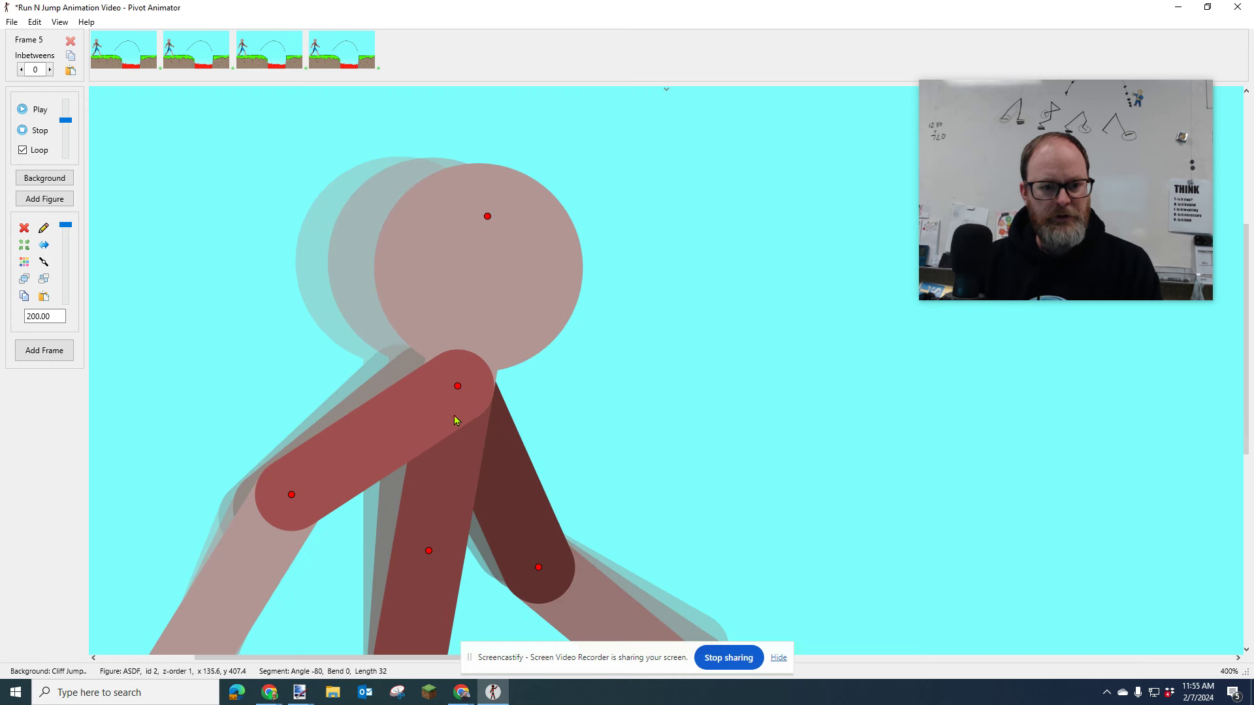
left_click_drag(429, 554, 478, 573)
key("Return")
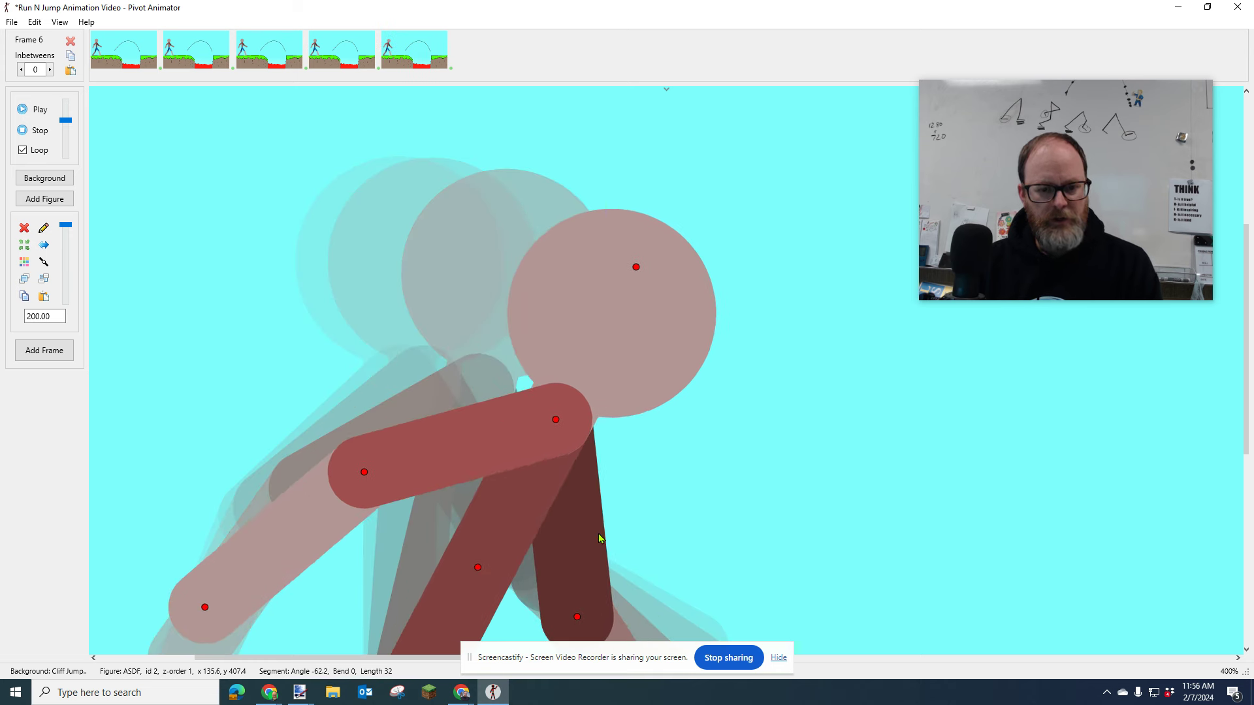
- Add two more frames with the upper body leaning still further forward
scroll(599, 537, "down", 5)
key("Return")
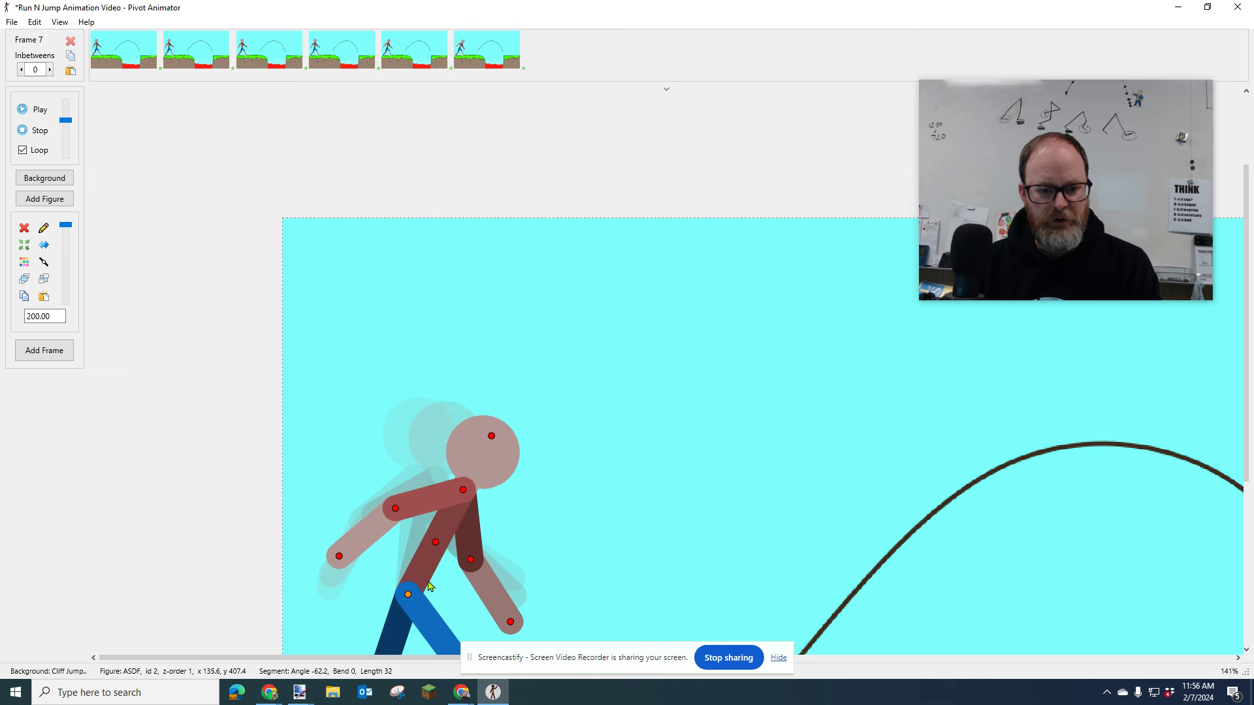
left_click_drag(436, 543, 455, 562)
key("Return")
key("Return")
key("Return")
key("Return")
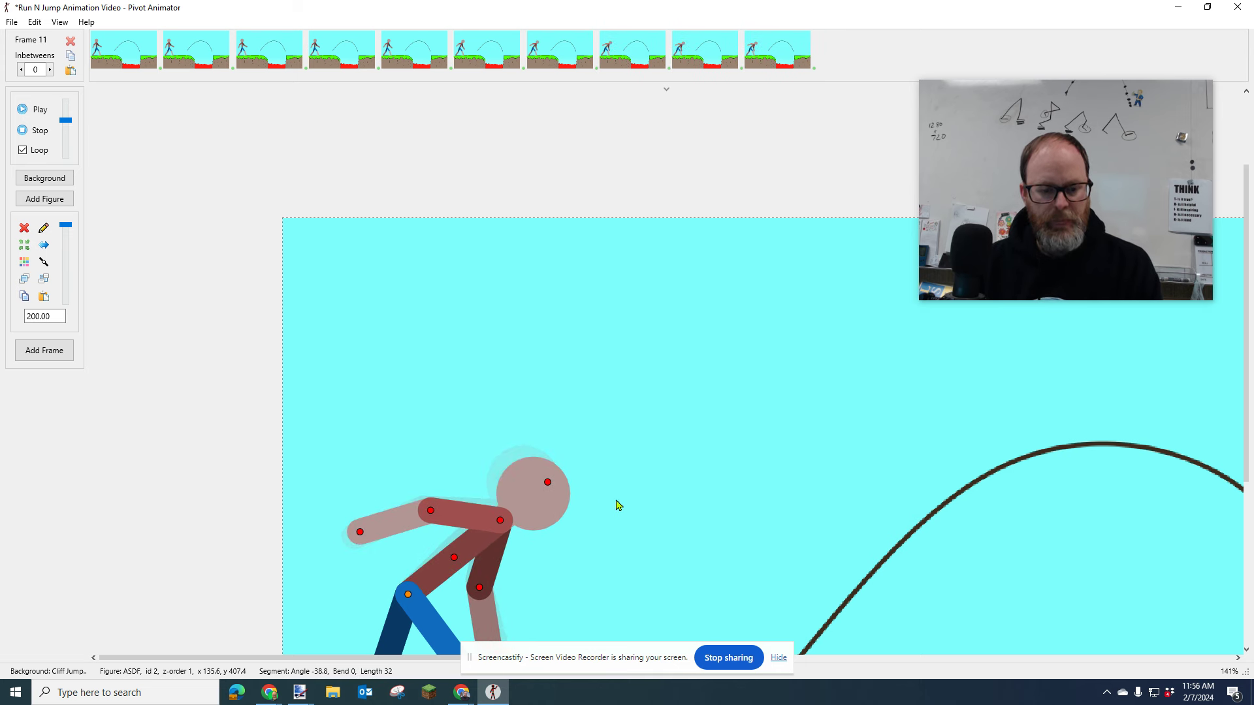
- Swing the back arm up and the back lower leg outward across several new frames
scroll(626, 504, "down", 2)
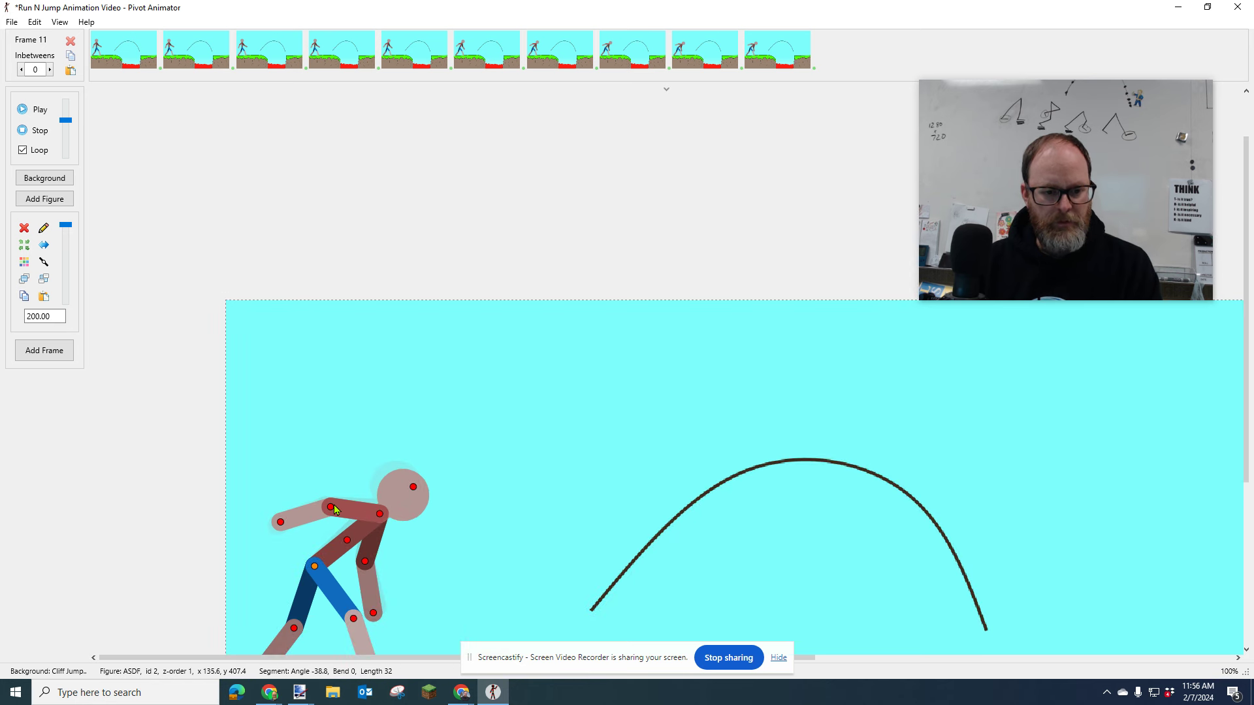
left_click_drag(330, 506, 334, 501)
key("Return")
key("Return")
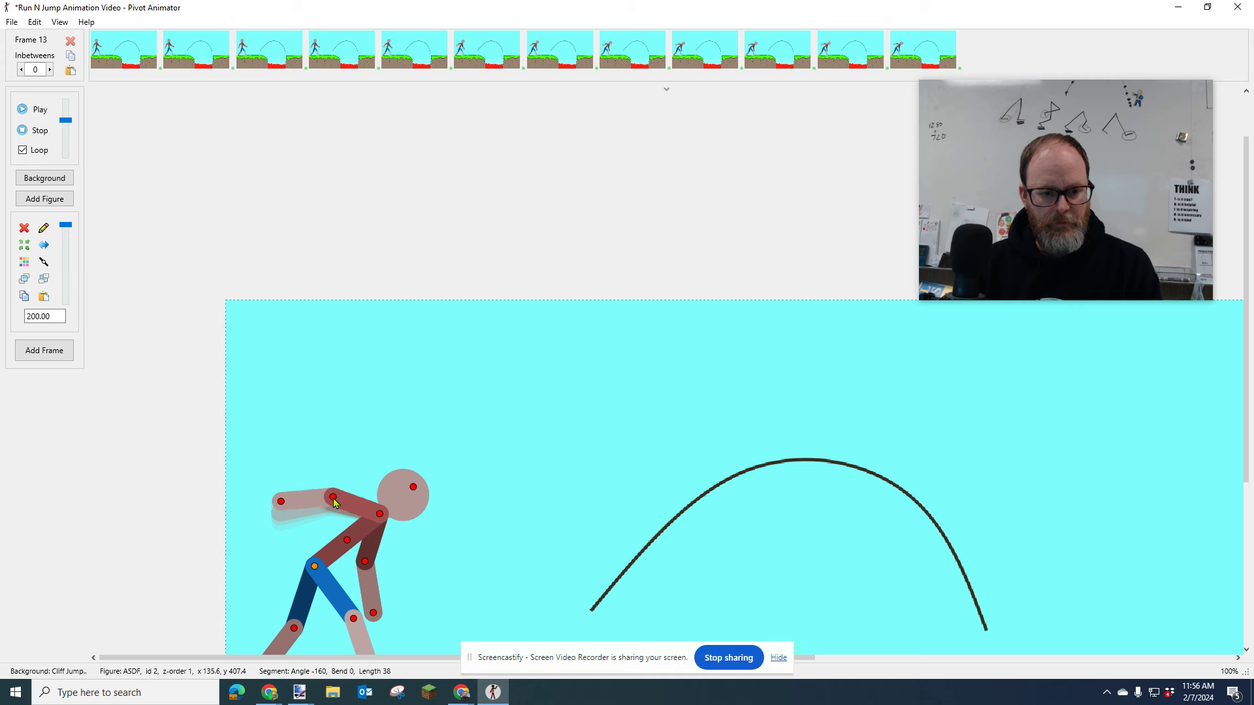
left_click_drag(364, 557, 376, 563)
key("Return")
key("Return")
left_click_drag(333, 504, 333, 500)
left_click_drag(376, 566, 398, 560)
key("Return")
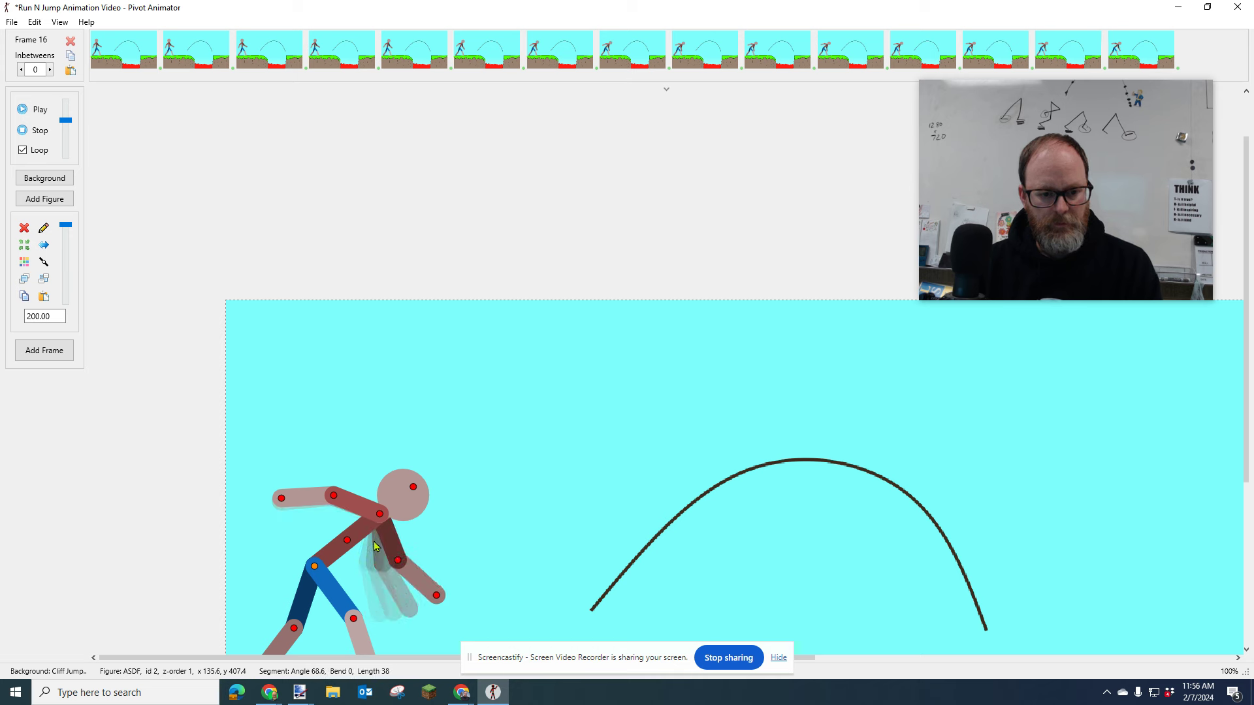
- Raise the front forearm and arm higher over two more saved frames
left_click_drag(332, 500, 335, 490)
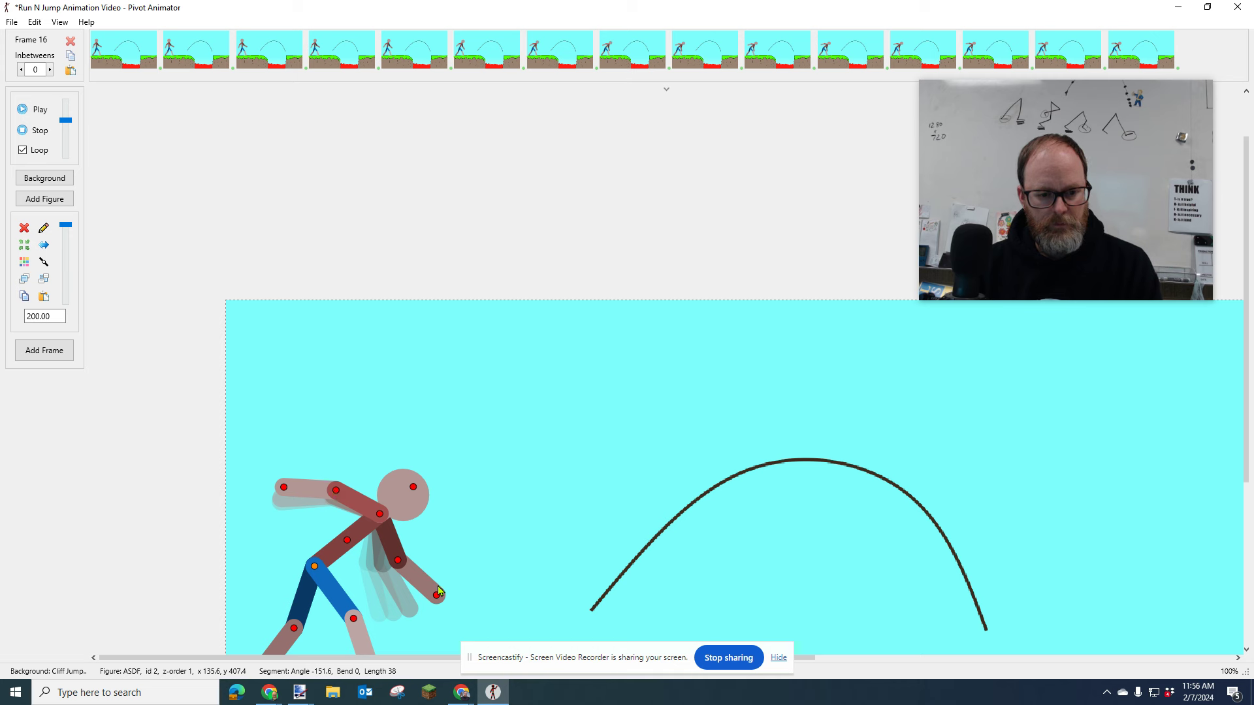
left_click_drag(438, 598, 402, 561)
key("Return")
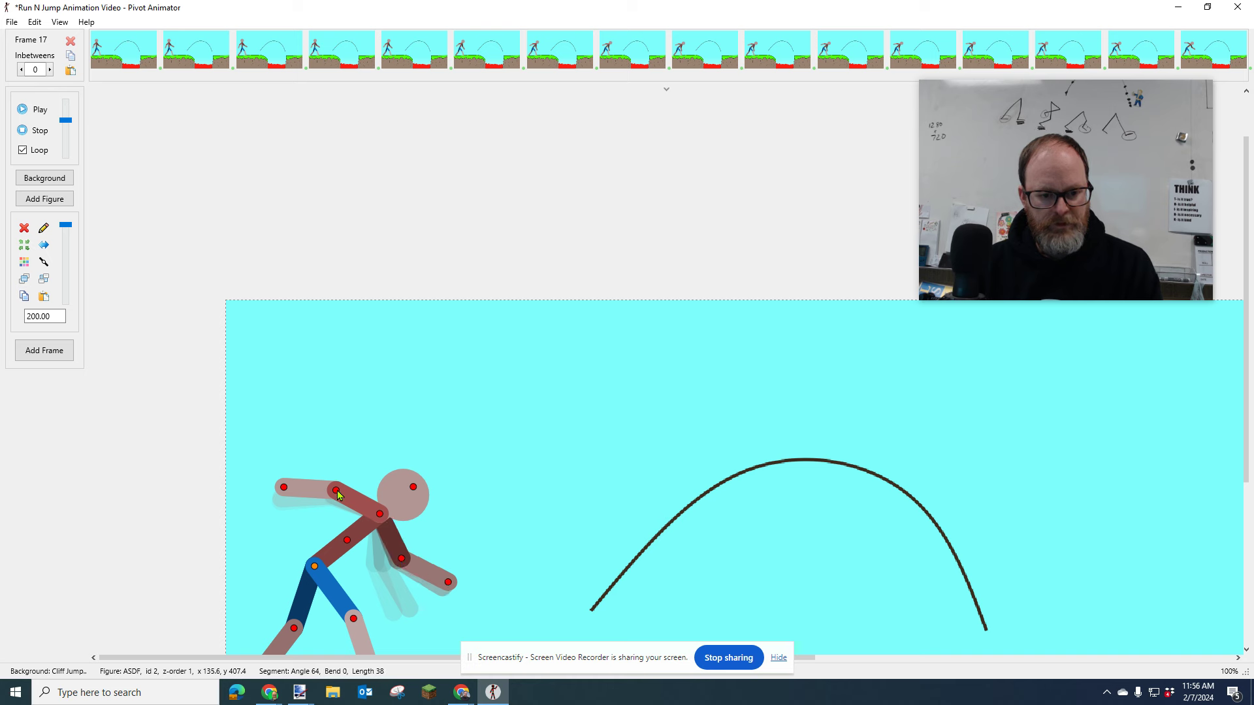
left_click_drag(338, 494, 340, 488)
key("Return")
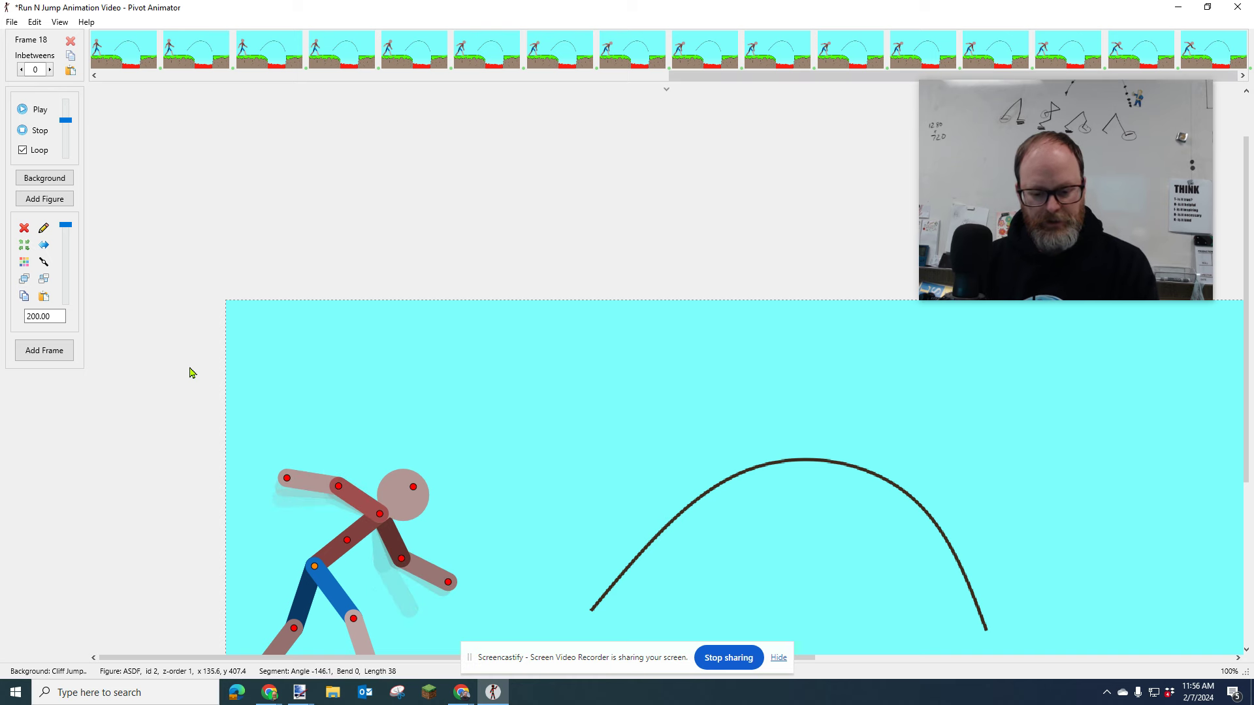
- Step back and forth through the frames to review the motion, stopping on frame 4
key("Left")
key("Left")
key("Left")
key("Left")
key("Left")
key("Left")
key("Left")
key("Left")
key("Left")
key("Left")
key("Left")
key("Left")
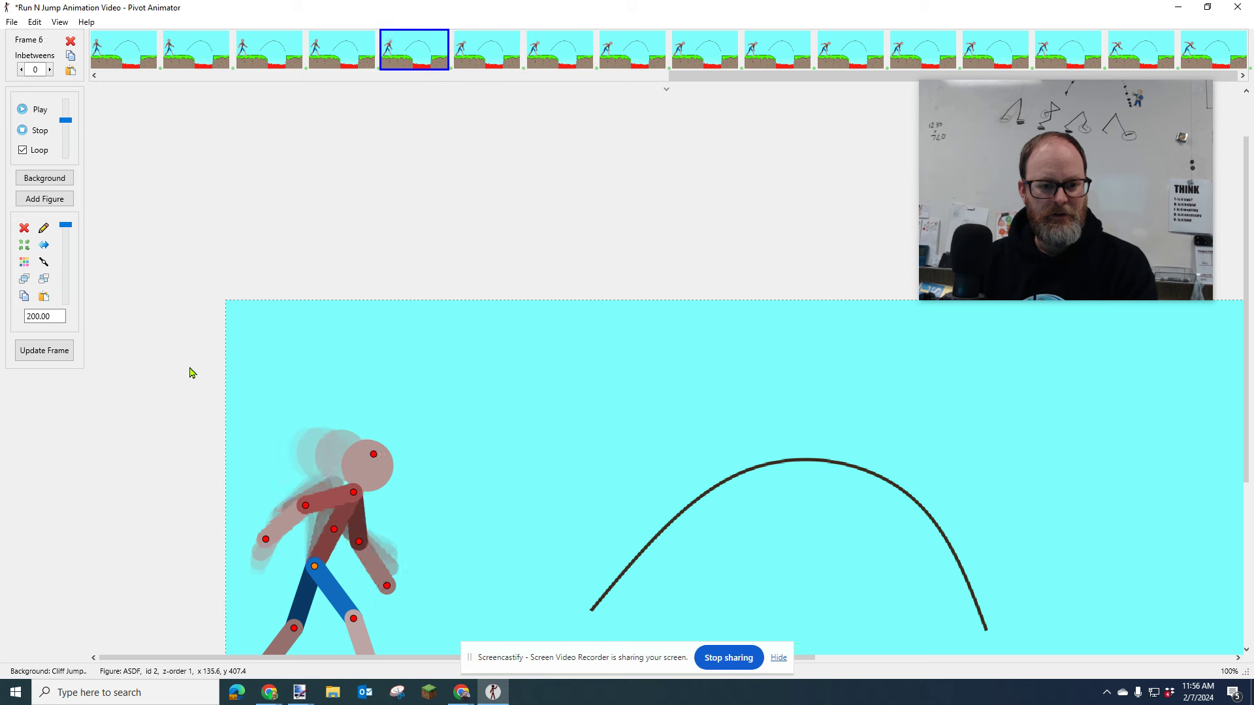
key("Left")
key("Left")
key("Left")
key("Left")
key("Left")
key("Right")
key("Right")
key("Right")
key("Right")
key("Right")
key("Right")
key("Right")
key("Right")
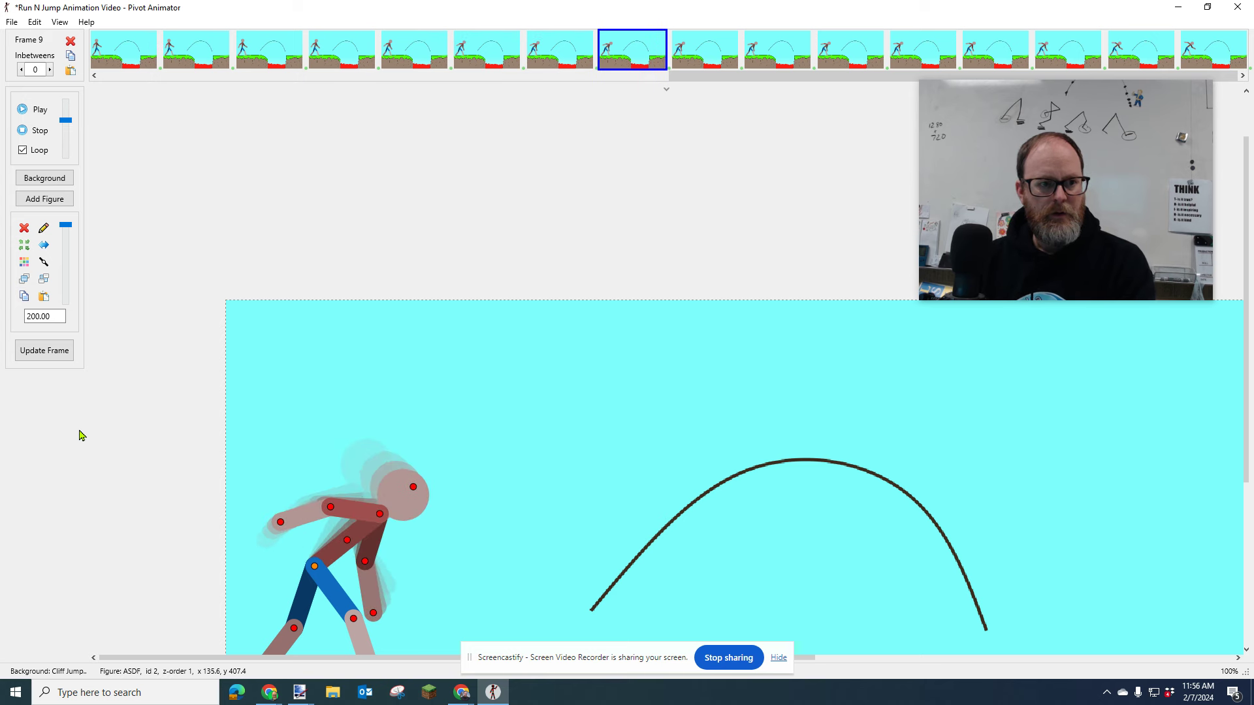
key("Left")
key("Left")
key("Left")
key("Left")
key("Left")
- Play the animation through, stop playback and return to frame 17
scroll(349, 504, "down", 3)
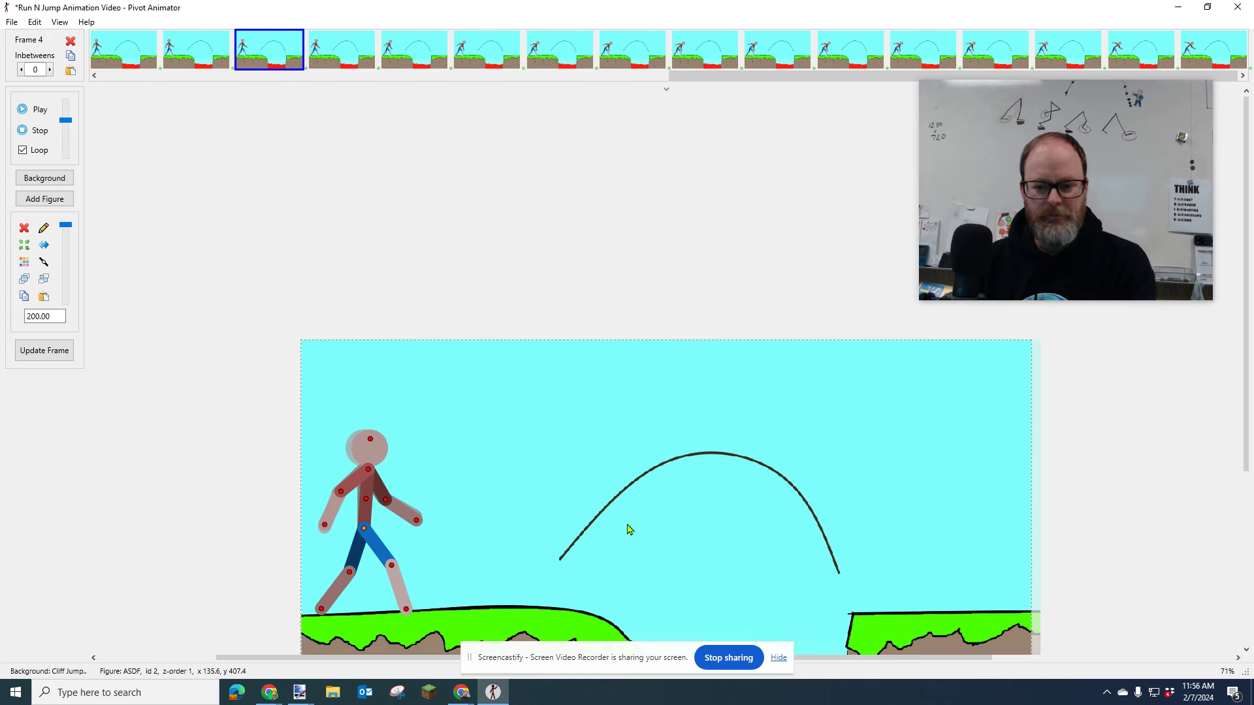
left_click_drag(1245, 337, 1241, 395)
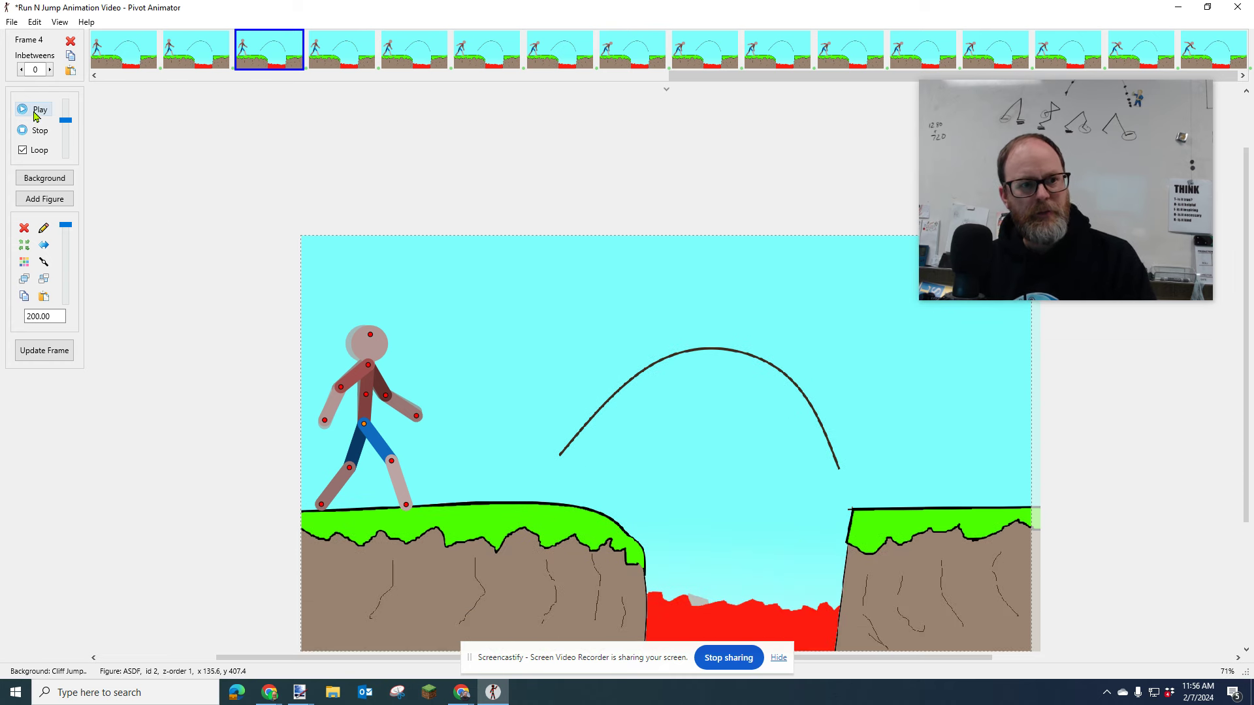
left_click(185, 353)
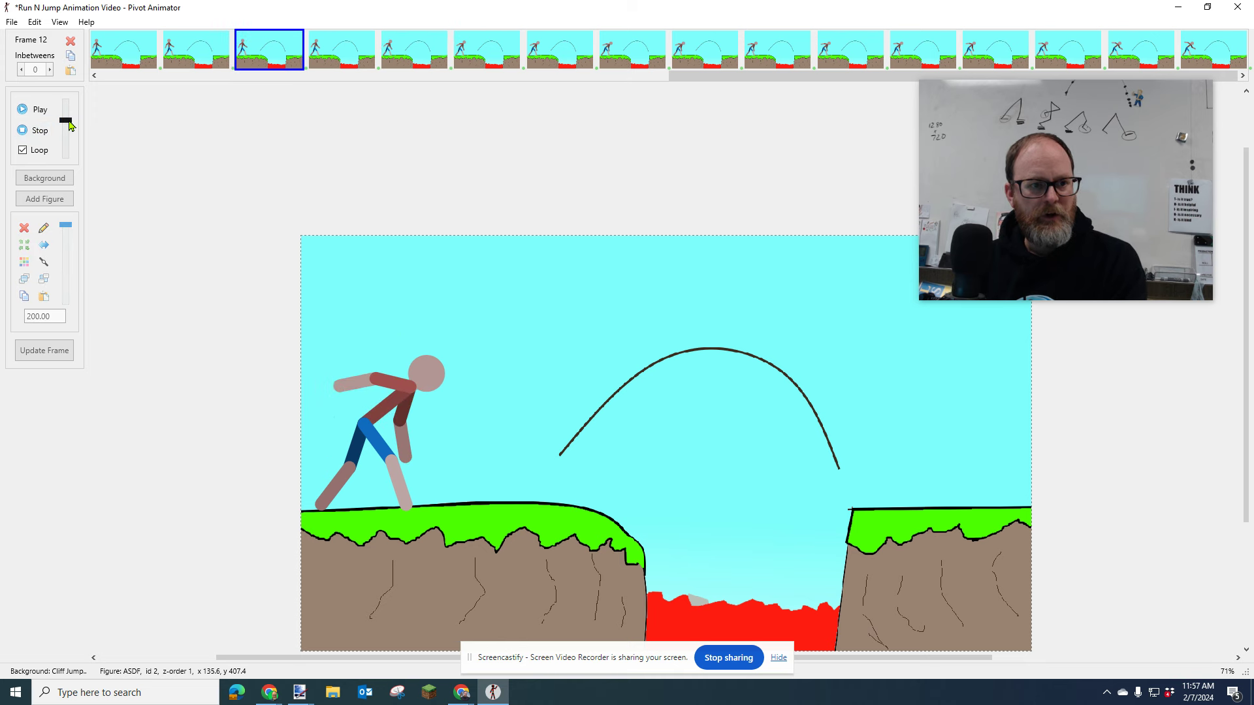
left_click(36, 134)
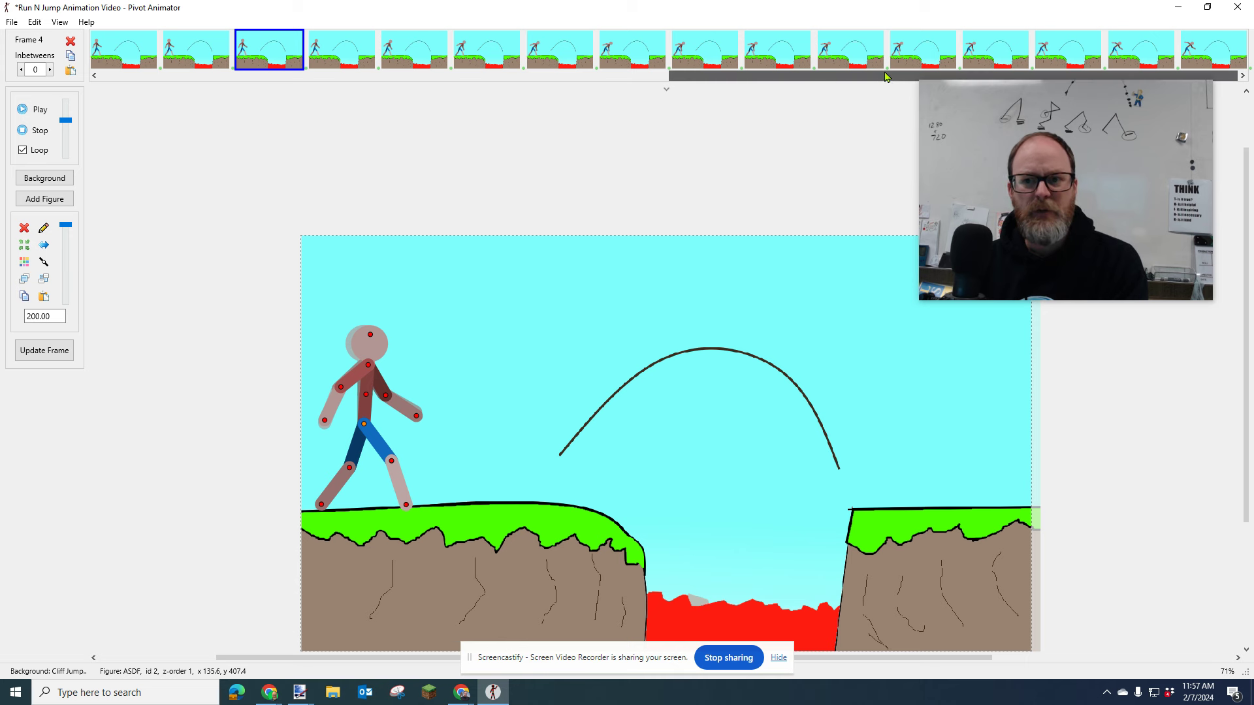
left_click(1204, 62)
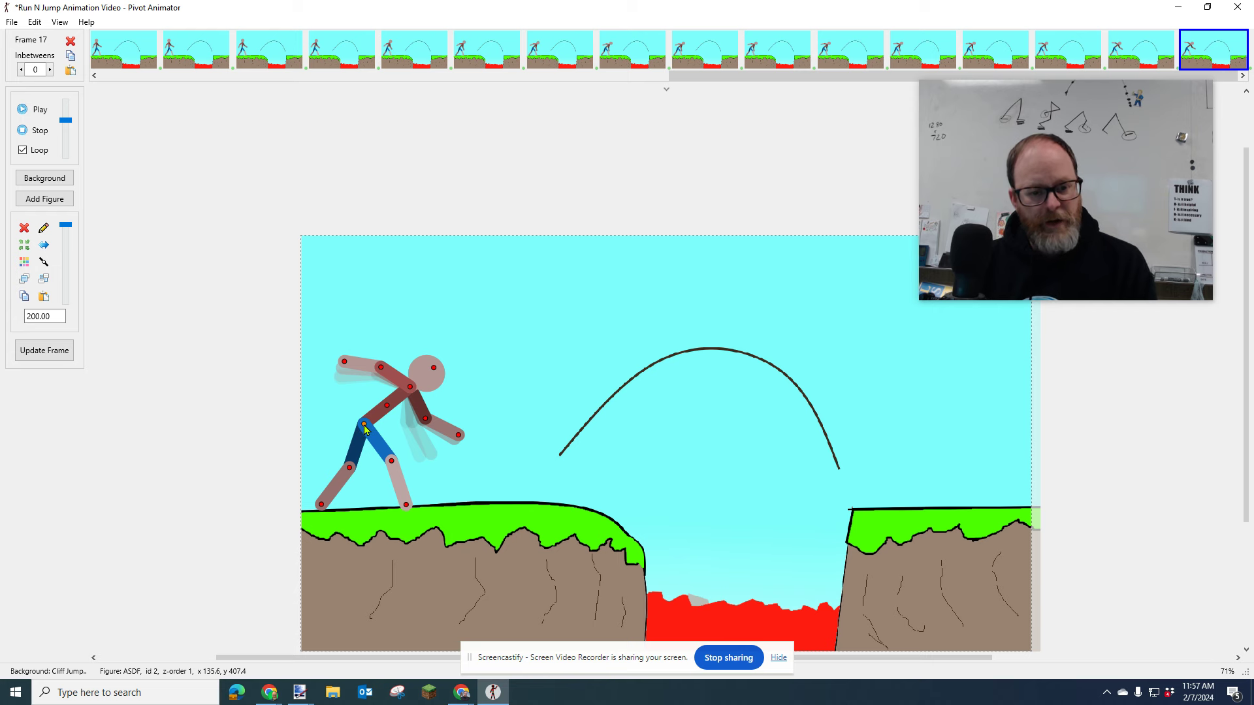
- Lower frame 17's front knee and swing the shin back, then raise the figure onto the grass
scroll(365, 429, "up", 3)
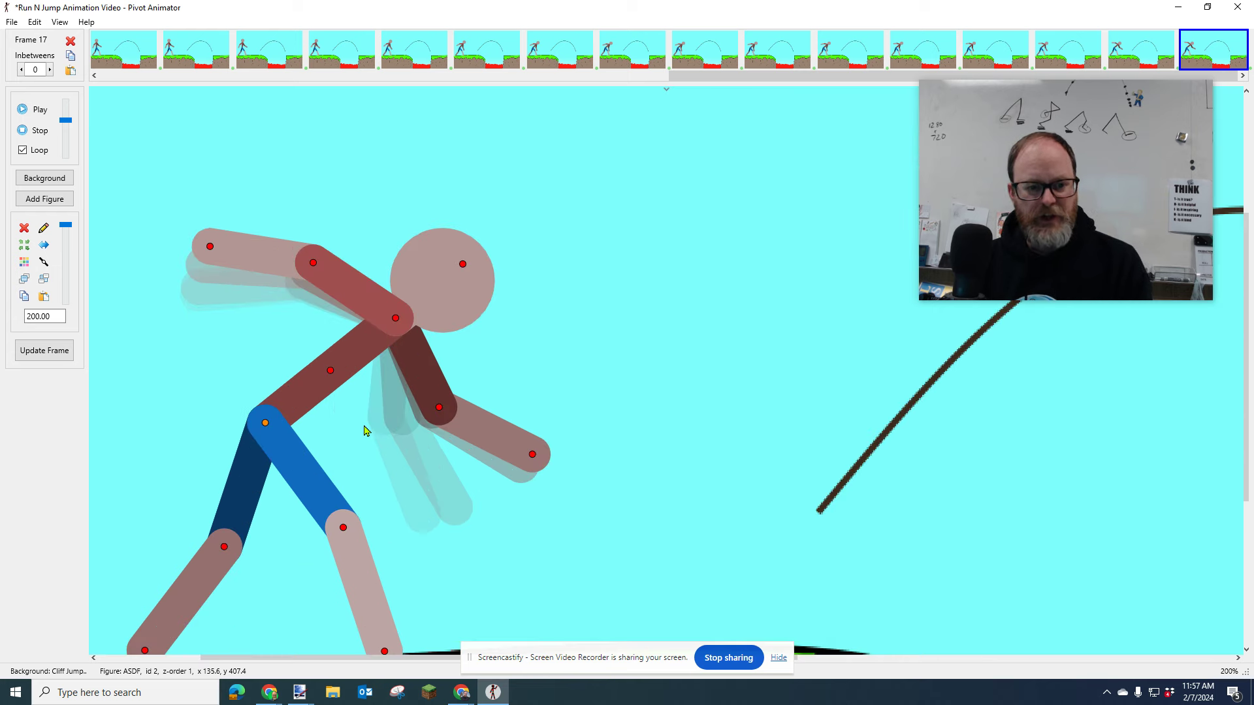
scroll(364, 433, "down", 1)
left_click_drag(286, 426, 320, 421)
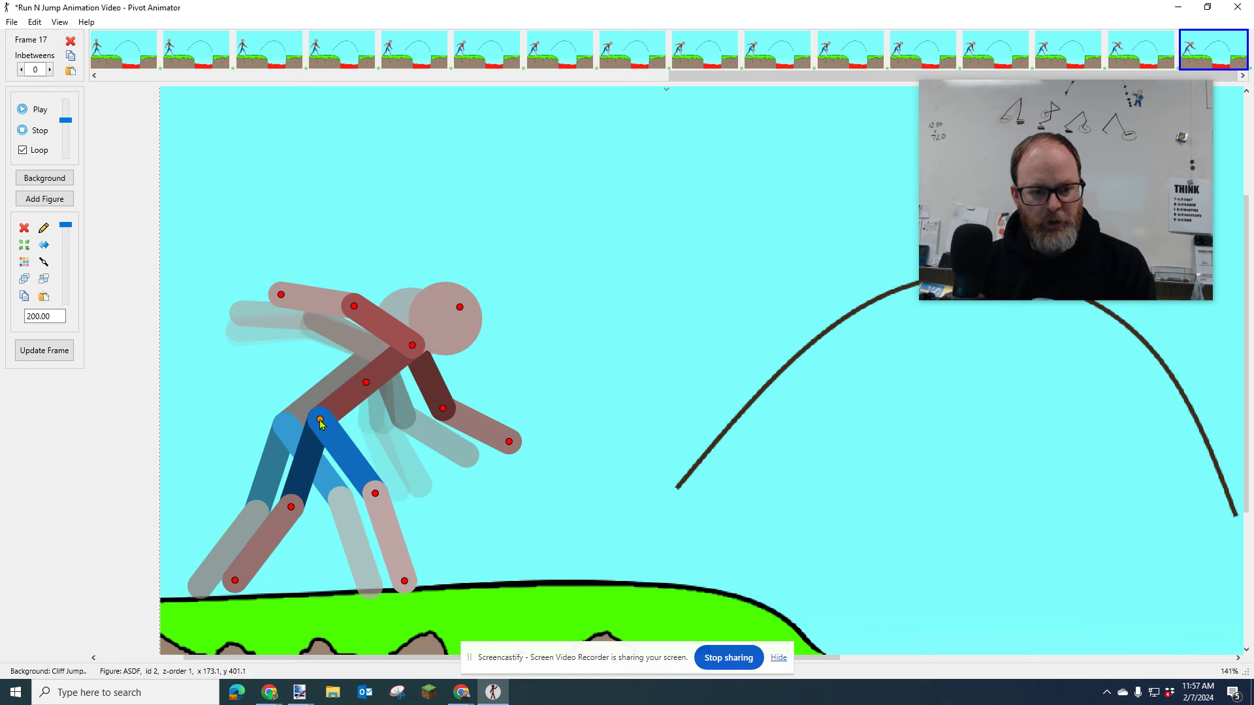
left_click_drag(410, 583, 389, 588)
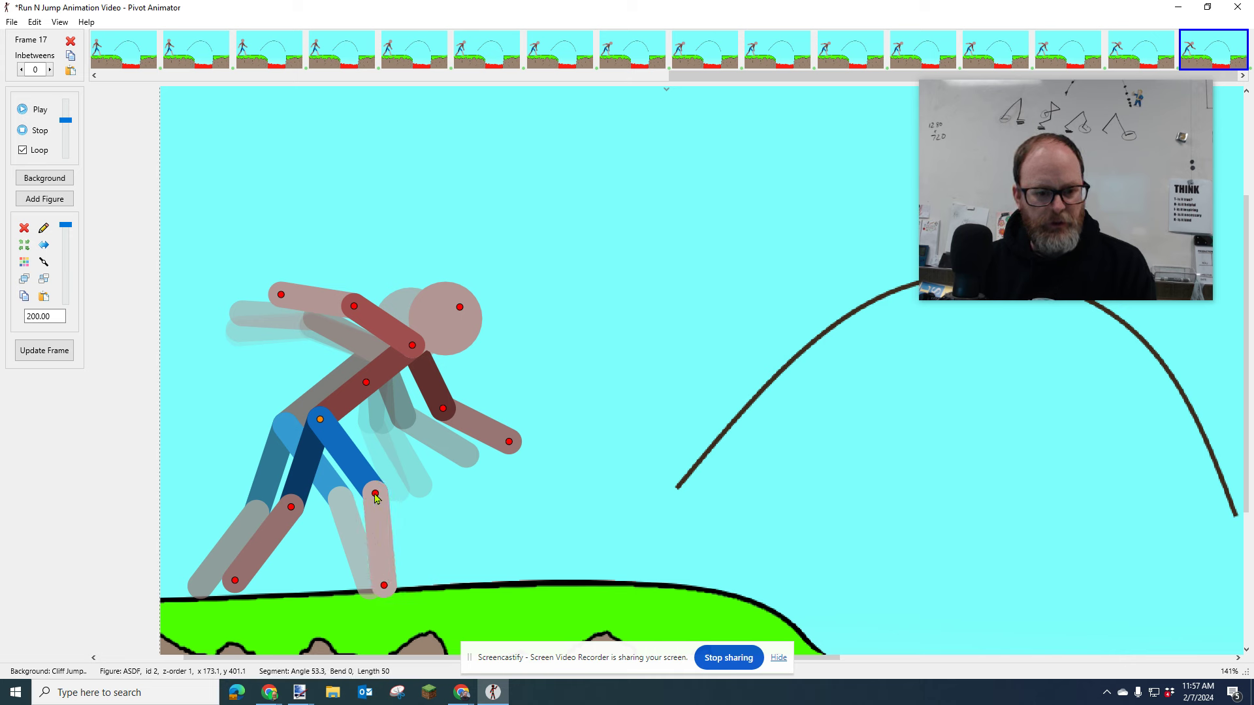
left_click_drag(376, 494, 370, 500)
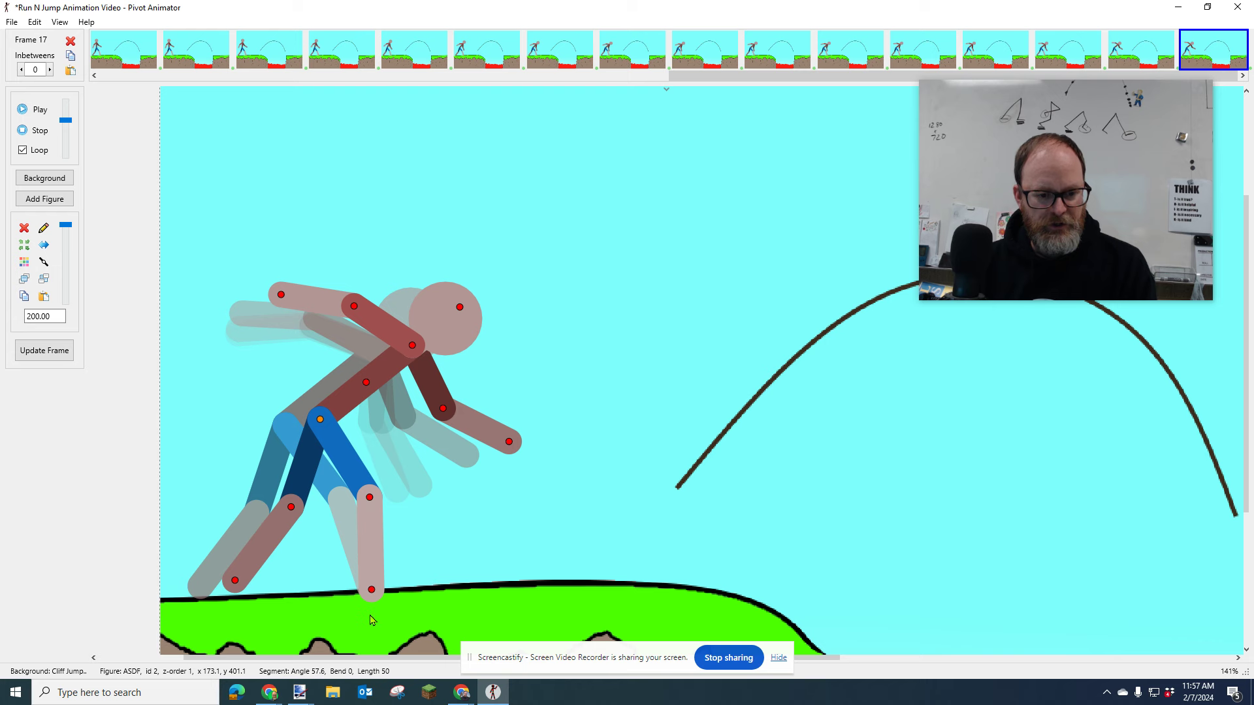
scroll(372, 621, "up", 5)
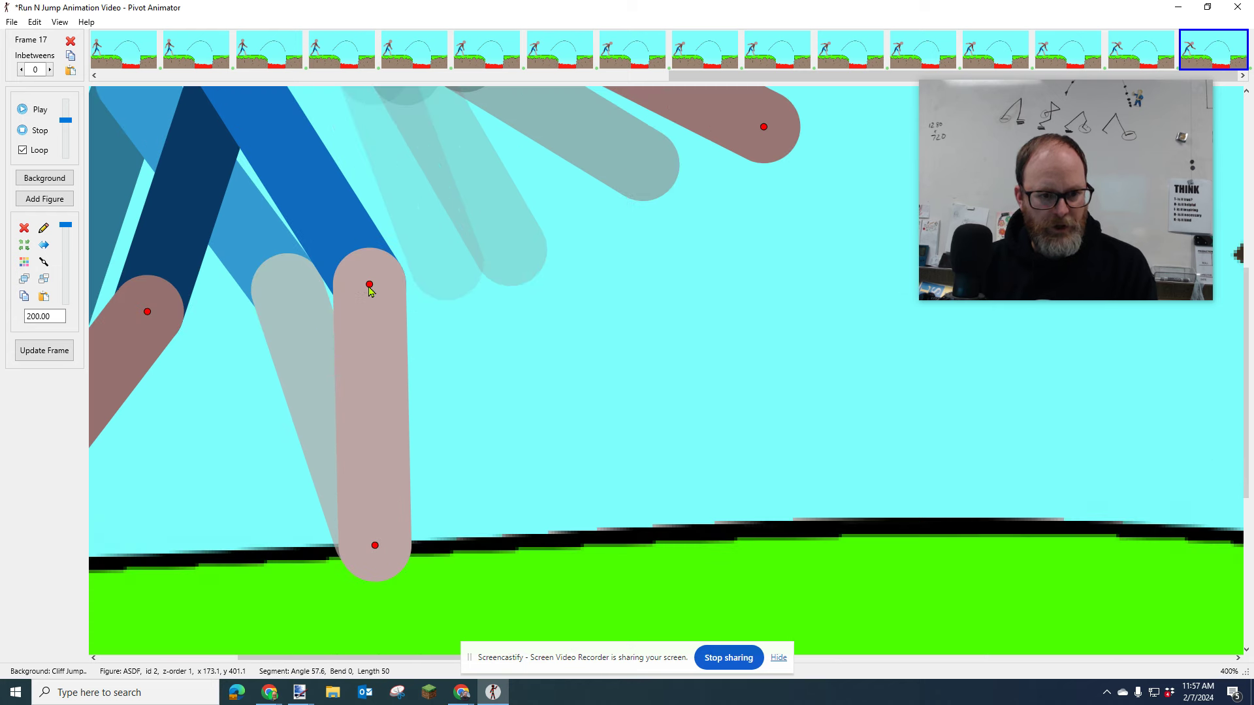
mouse_move(370, 288)
left_mouse_down()
mouse_move(422, 267)
mouse_move(366, 295)
left_mouse_up()
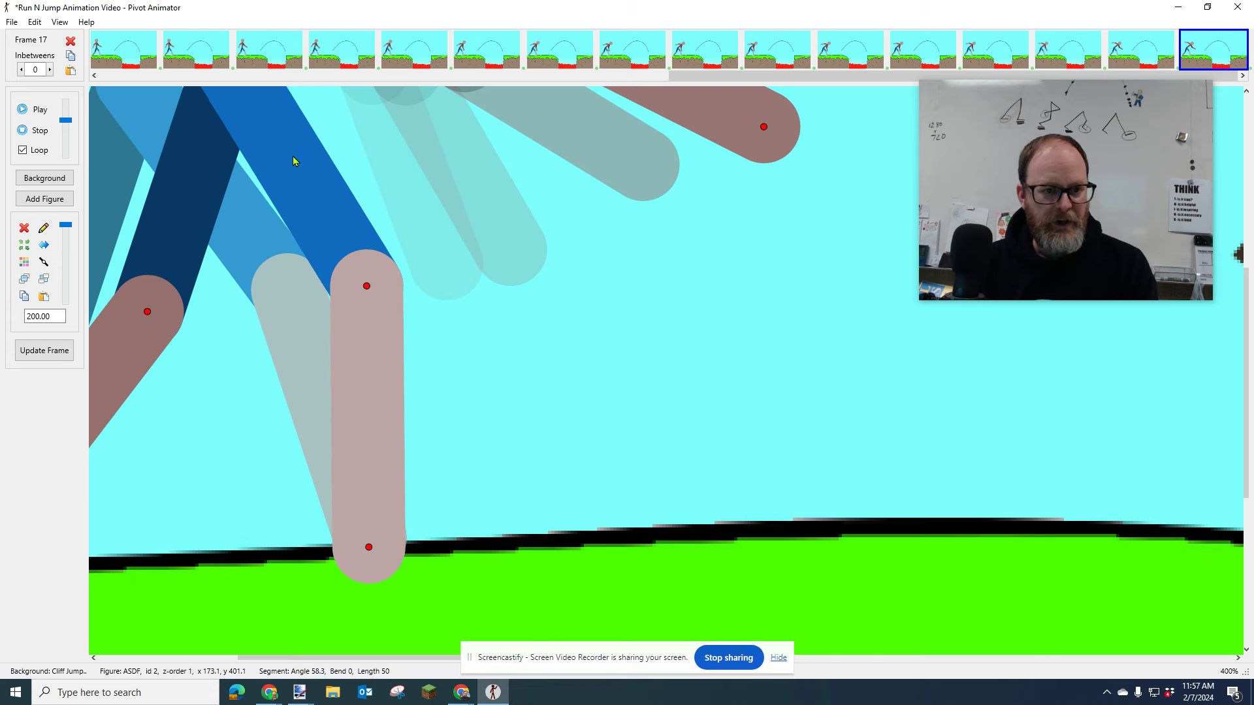
scroll(293, 157, "down", 1)
left_click_drag(250, 94, 252, 89)
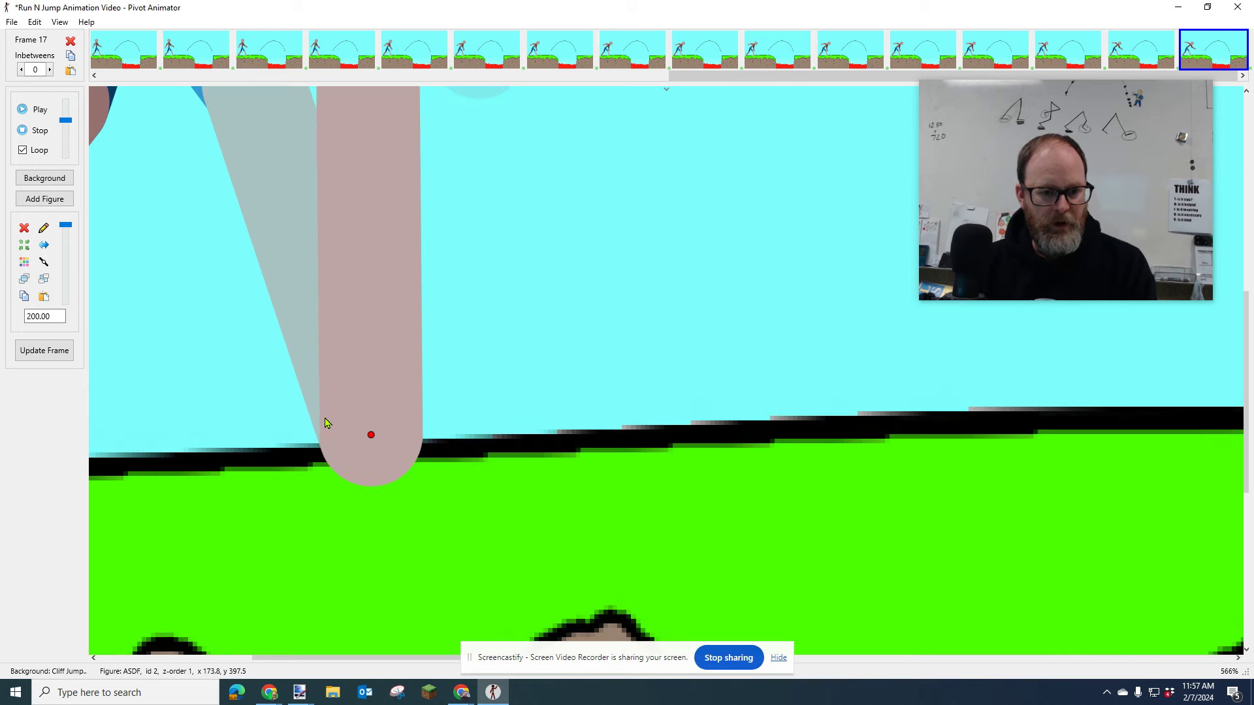
scroll(327, 423, "down", 5)
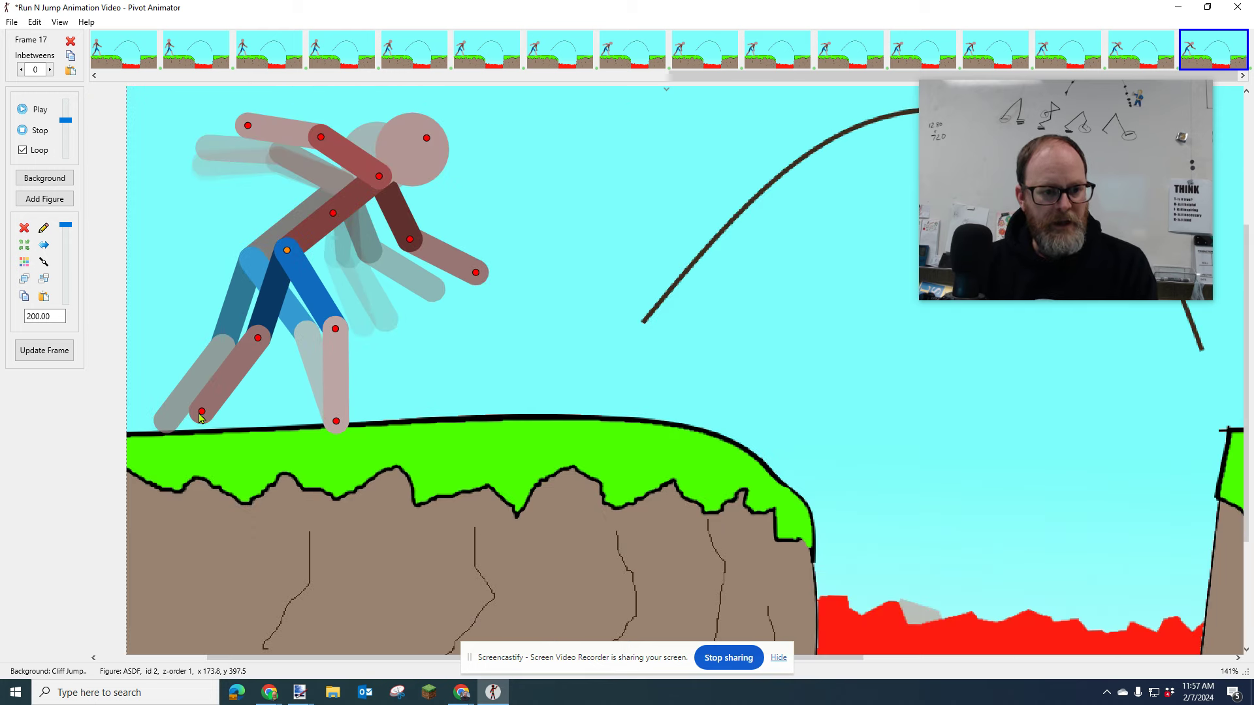
- Lift and bend the back leg, swing the arm back, then move on to new frame 18
left_click_drag(202, 412, 168, 362)
left_click_drag(260, 341, 304, 346)
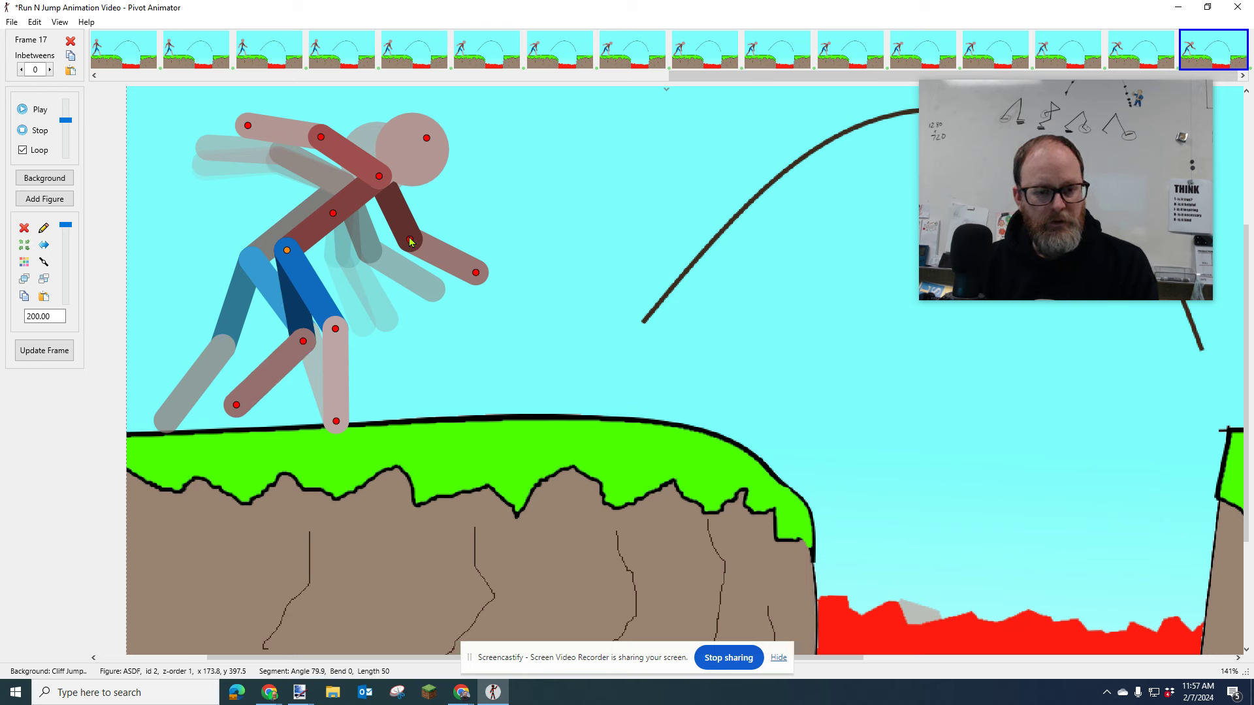
left_click_drag(410, 241, 387, 249)
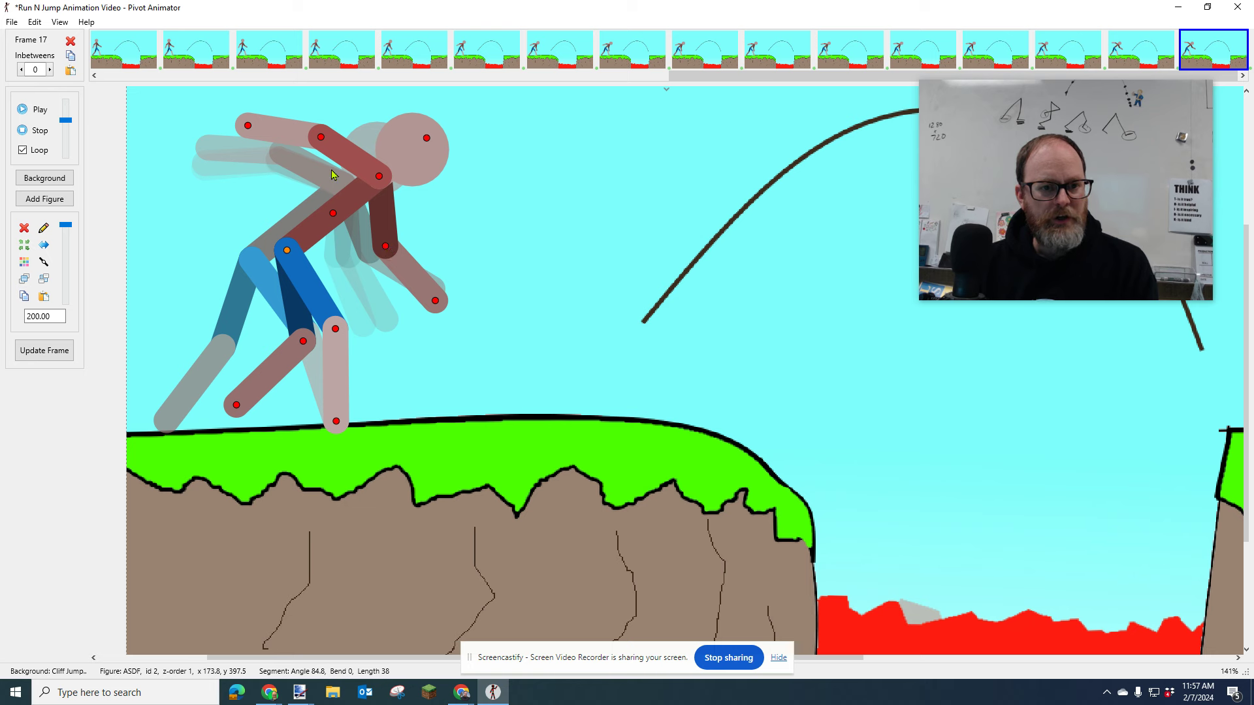
left_click_drag(320, 140, 311, 163)
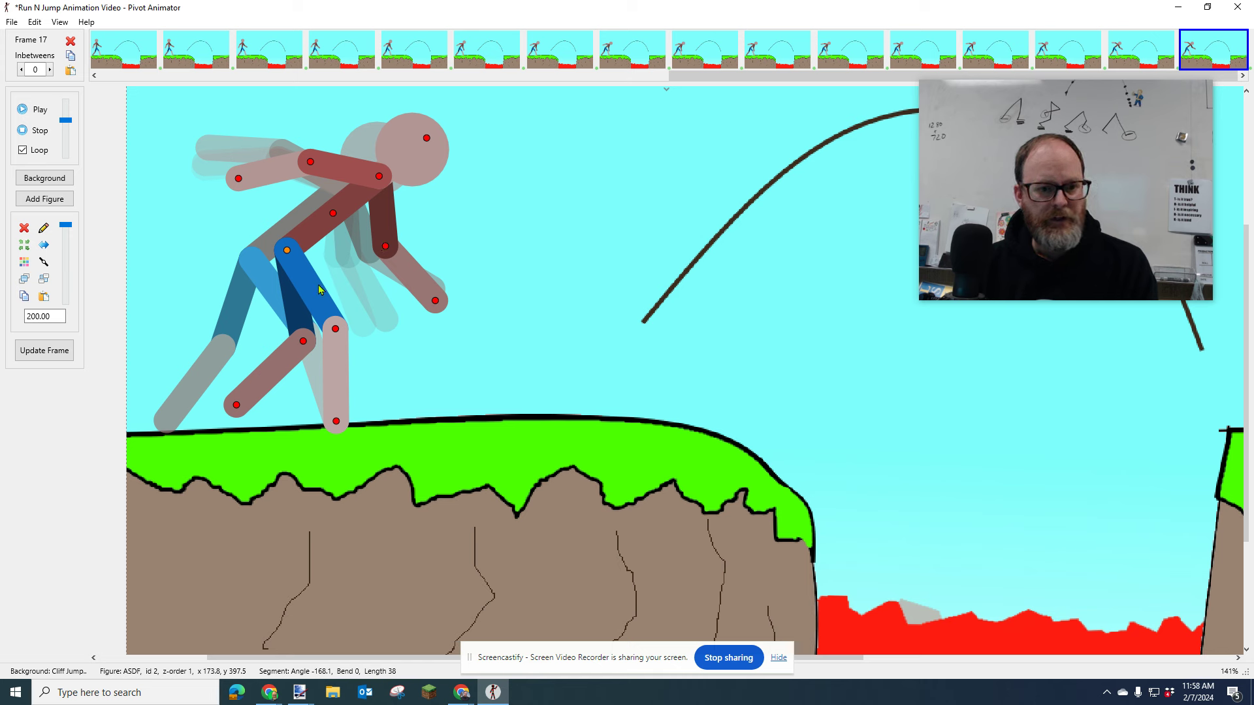
key("Return")
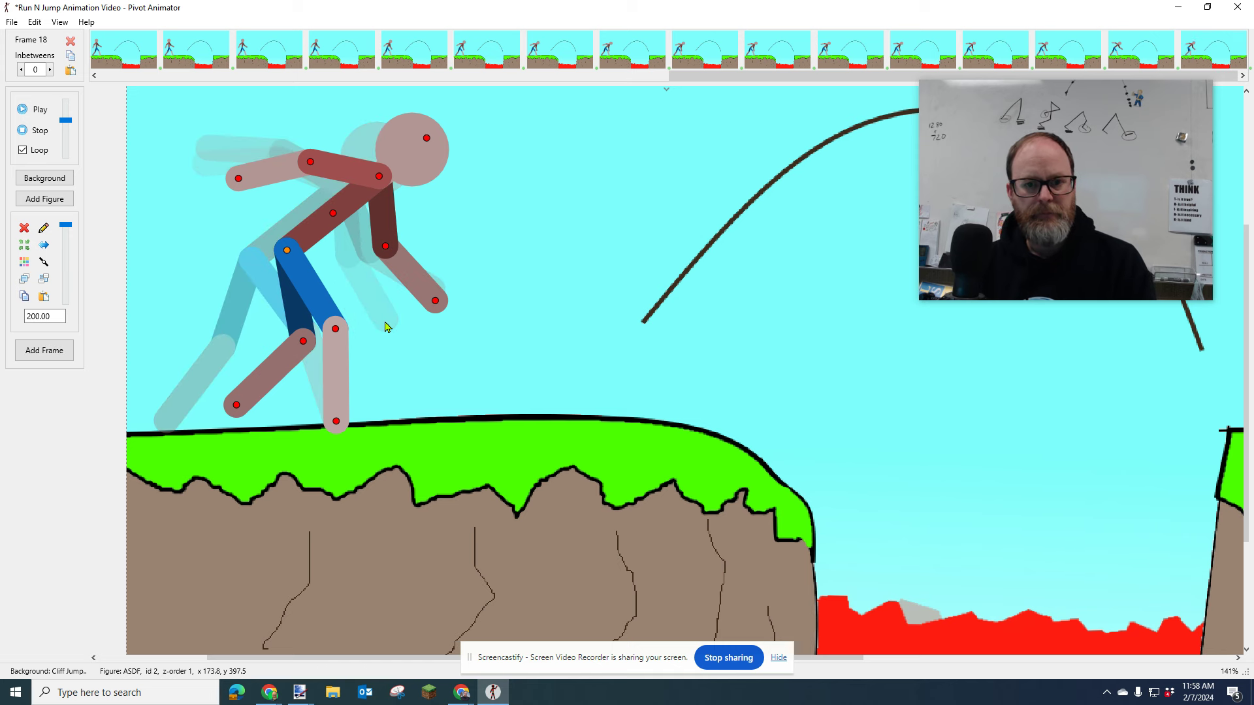
- Shift the figure forward to the cliff edge and raise its front knee bent for the push-off
left_click_drag(1014, 191, 1017, 212)
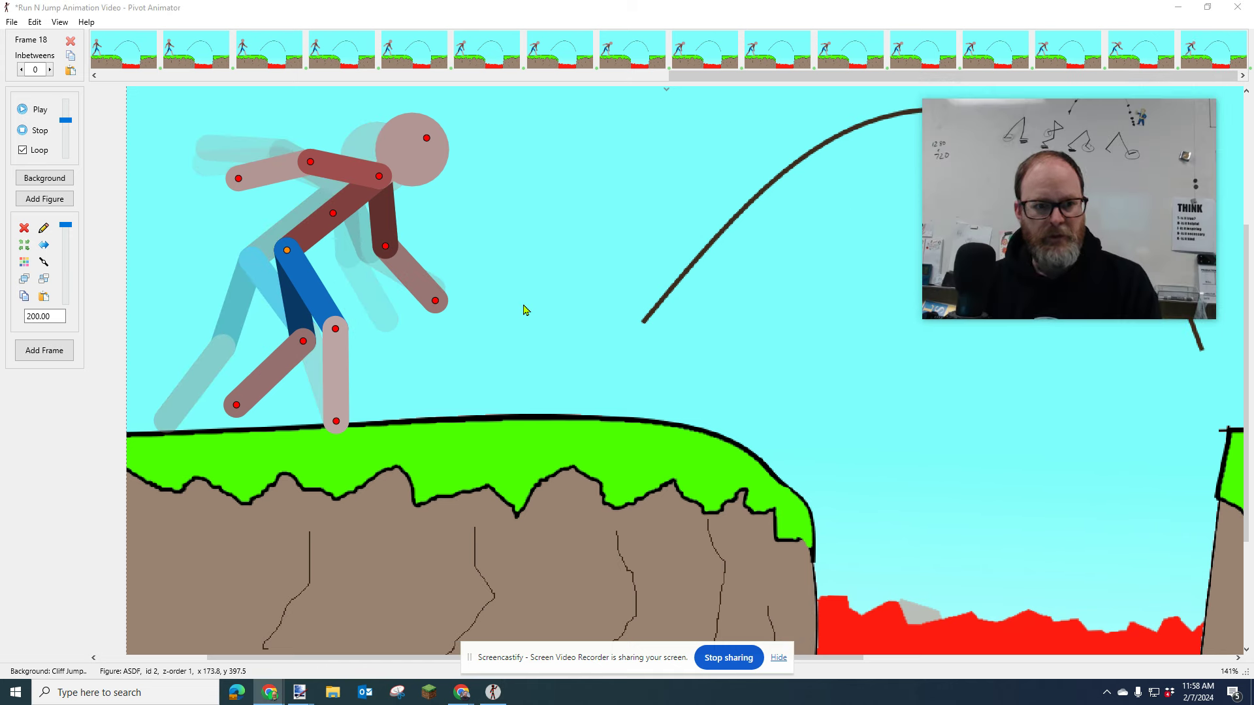
left_click_drag(293, 251, 354, 249)
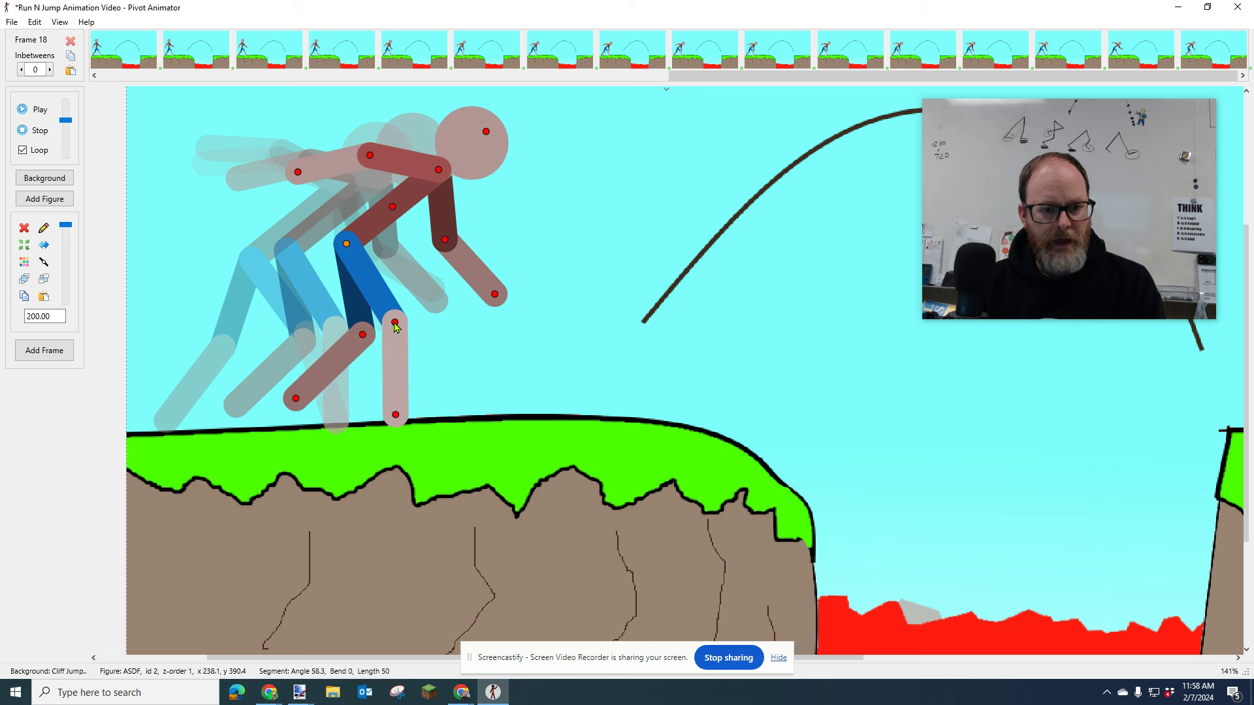
left_click_drag(395, 323, 364, 331)
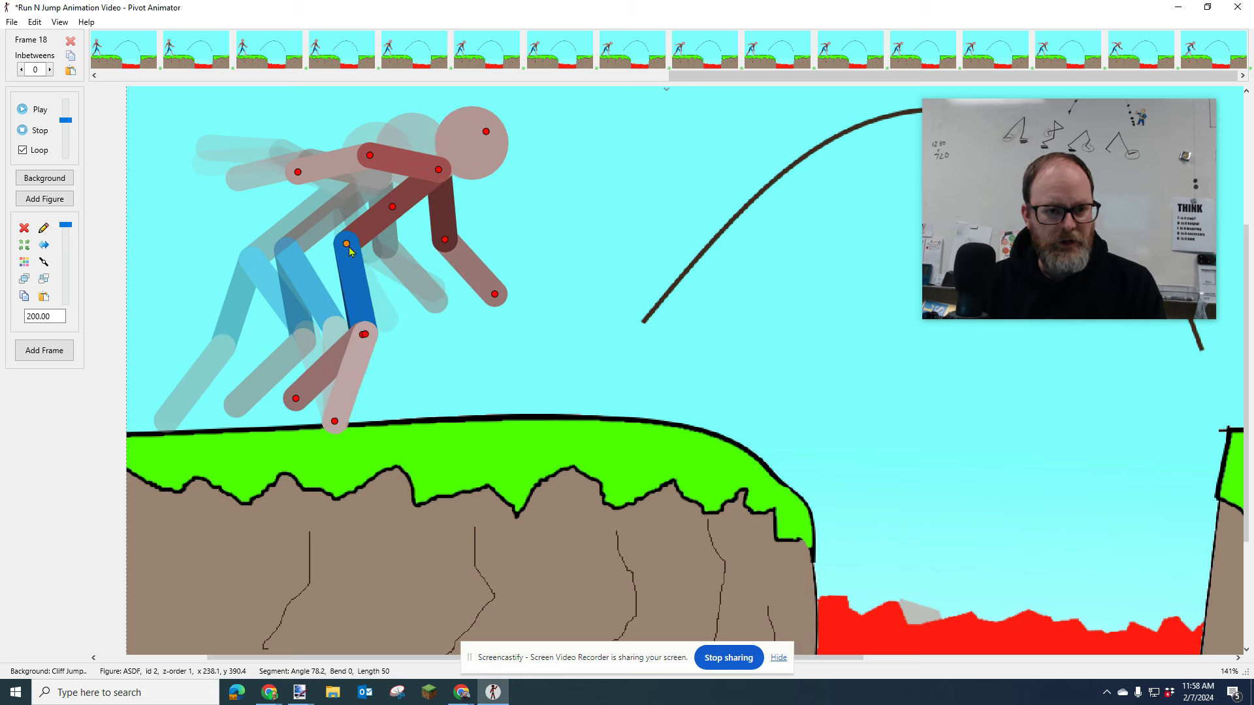
mouse_move(347, 247)
left_mouse_down()
mouse_move(347, 213)
mouse_move(349, 229)
left_mouse_up()
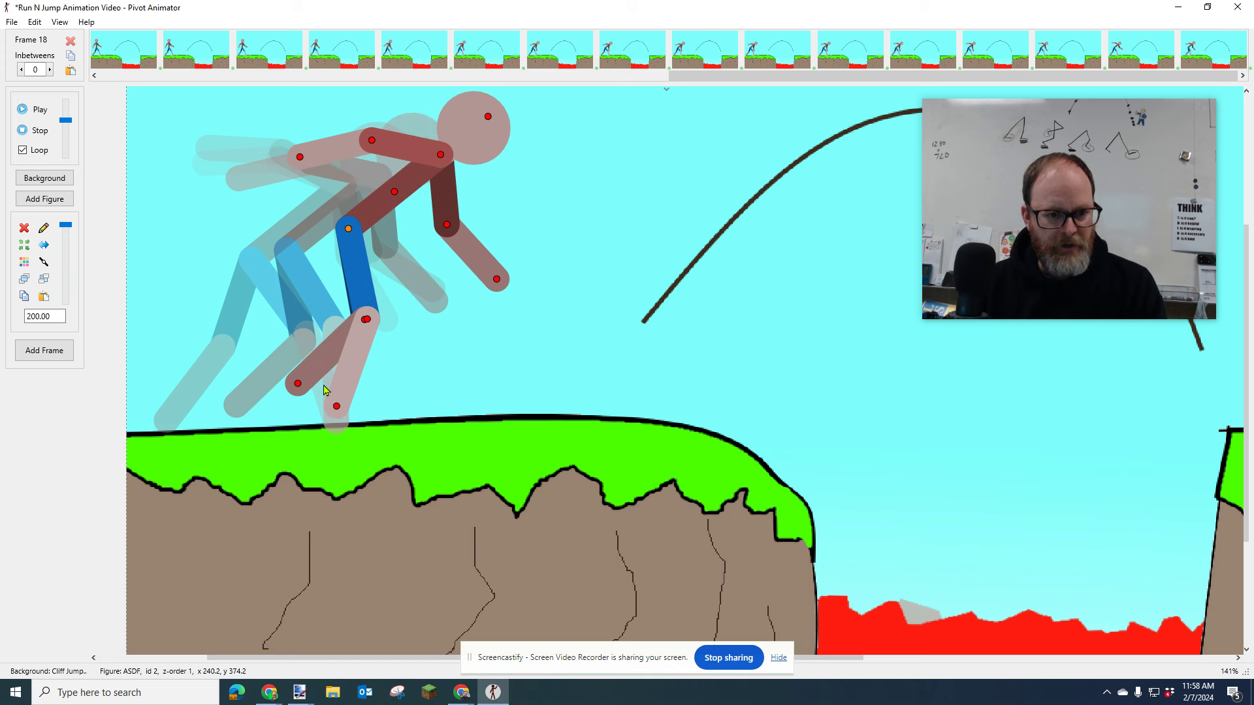
left_click_drag(337, 408, 357, 411)
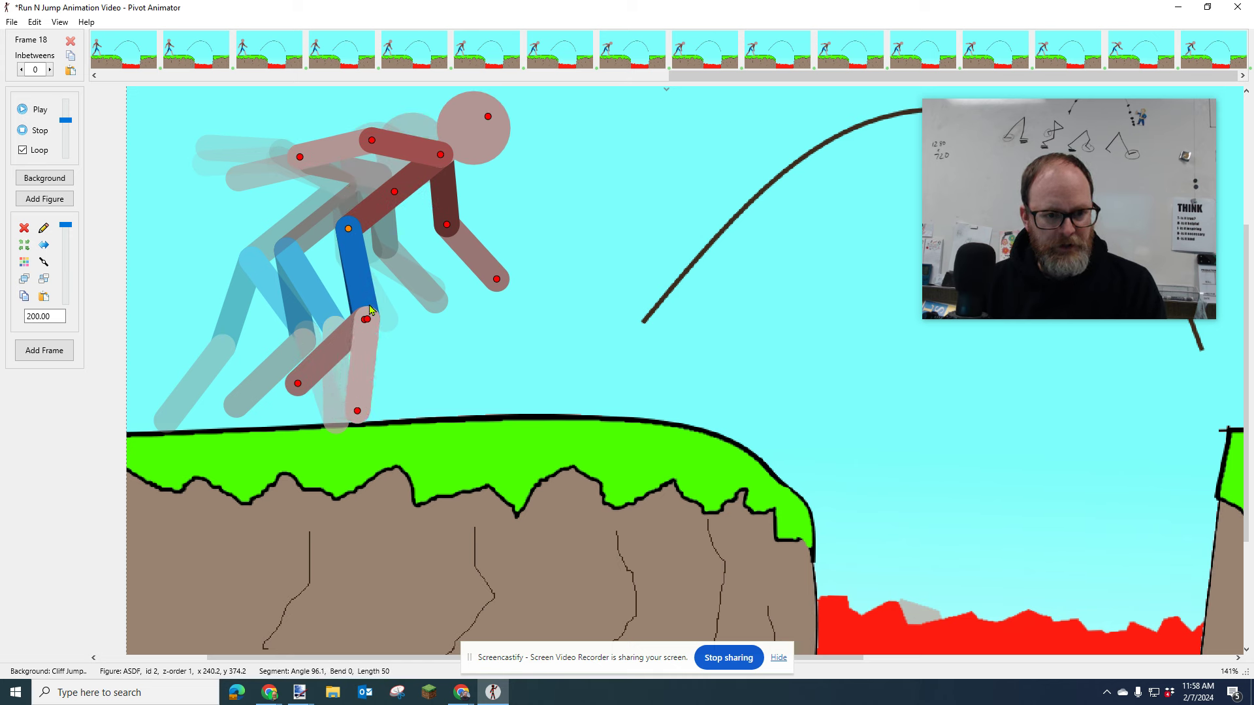
left_click_drag(369, 319, 358, 325)
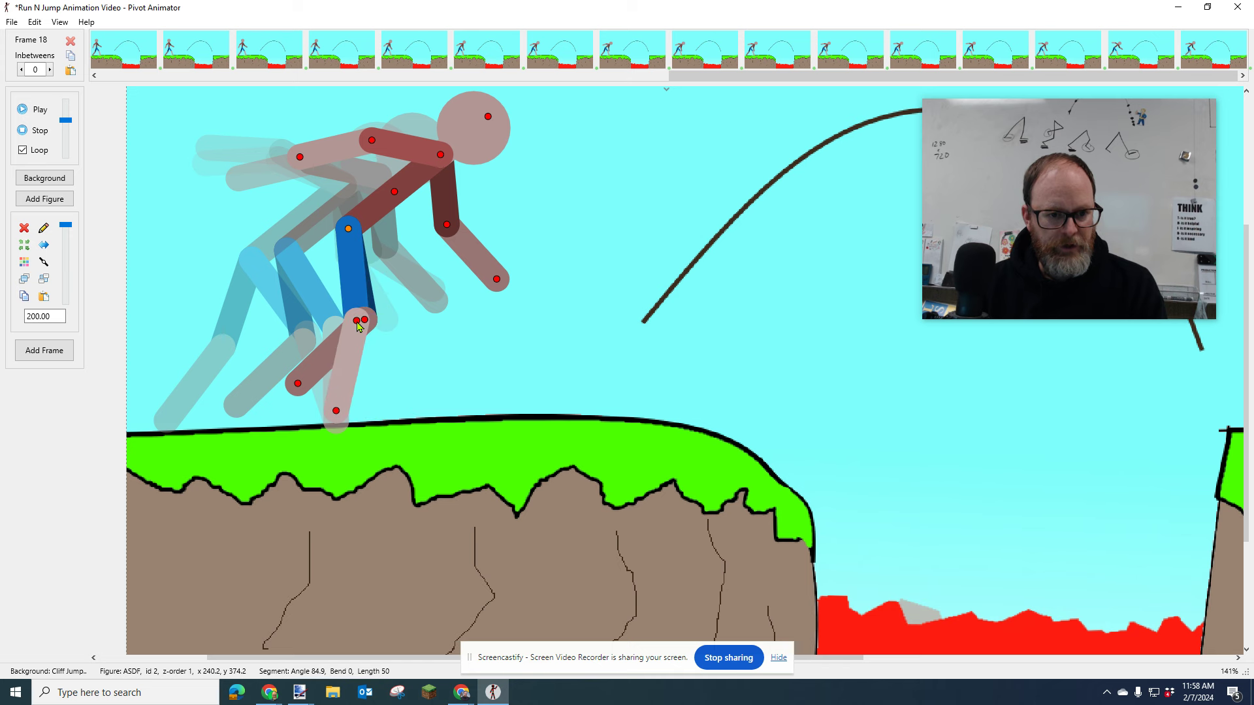
left_click_drag(348, 230, 348, 243)
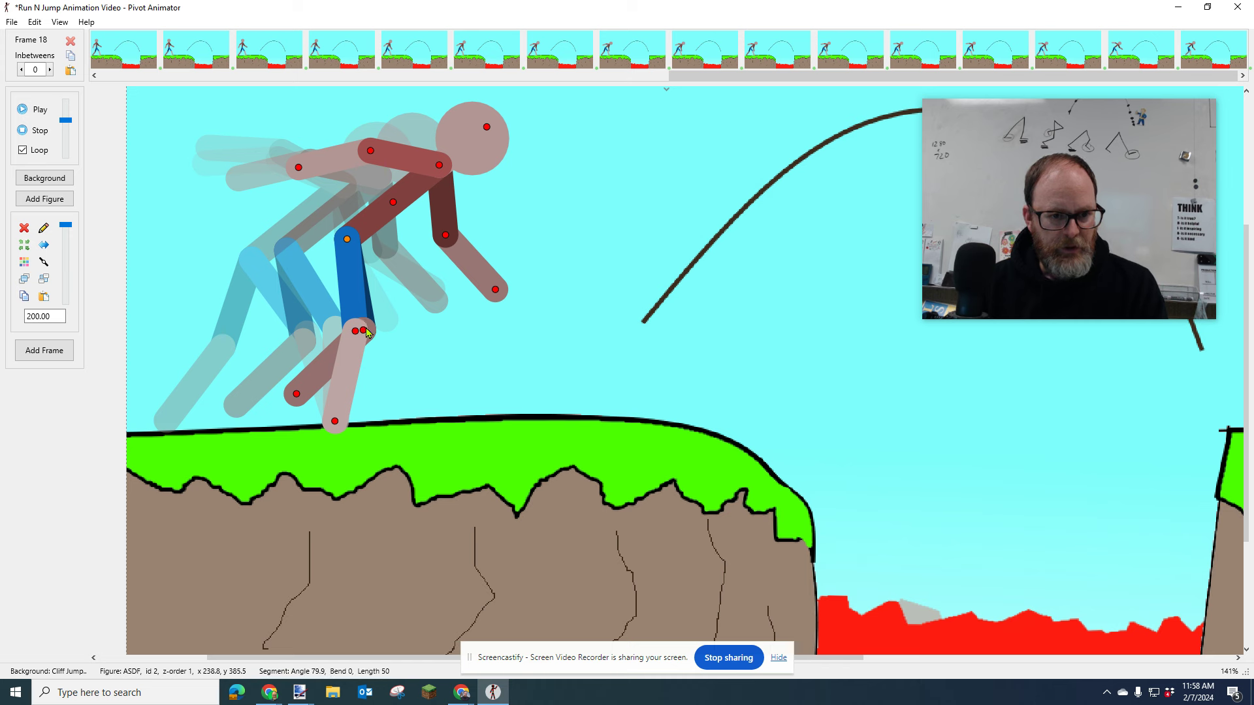
left_click_drag(365, 331, 386, 323)
left_click_drag(318, 385, 297, 350)
left_click_drag(386, 324, 400, 314)
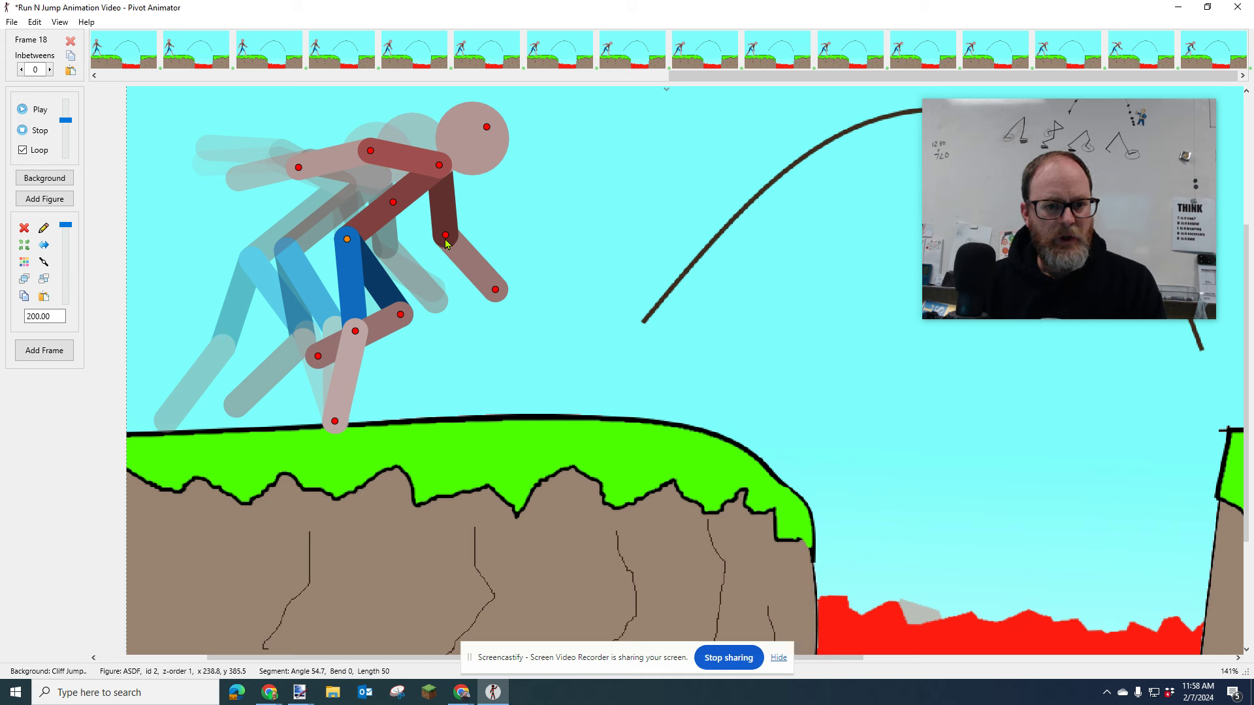
- Save the push-off pose as a new frame, then step through the frames back to frame 18
key("Return")
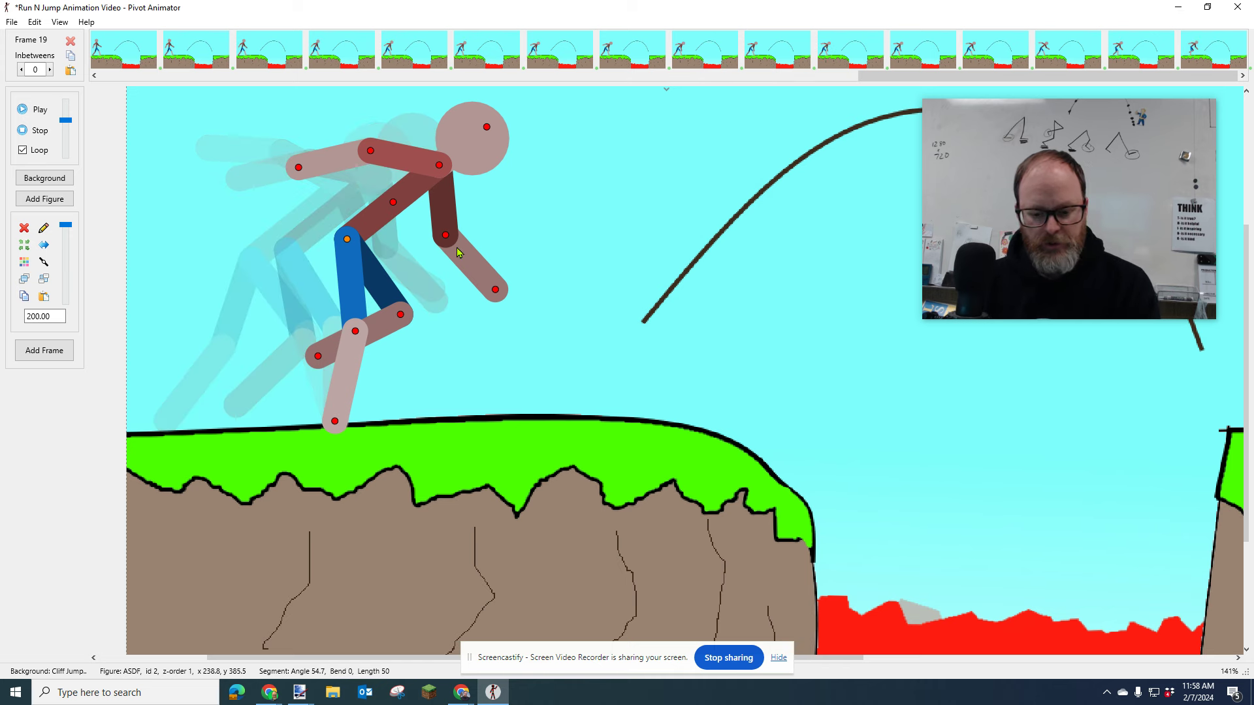
key("Left")
key("Left")
key("Left")
key("Left")
key("Left")
key("Left")
key("Right")
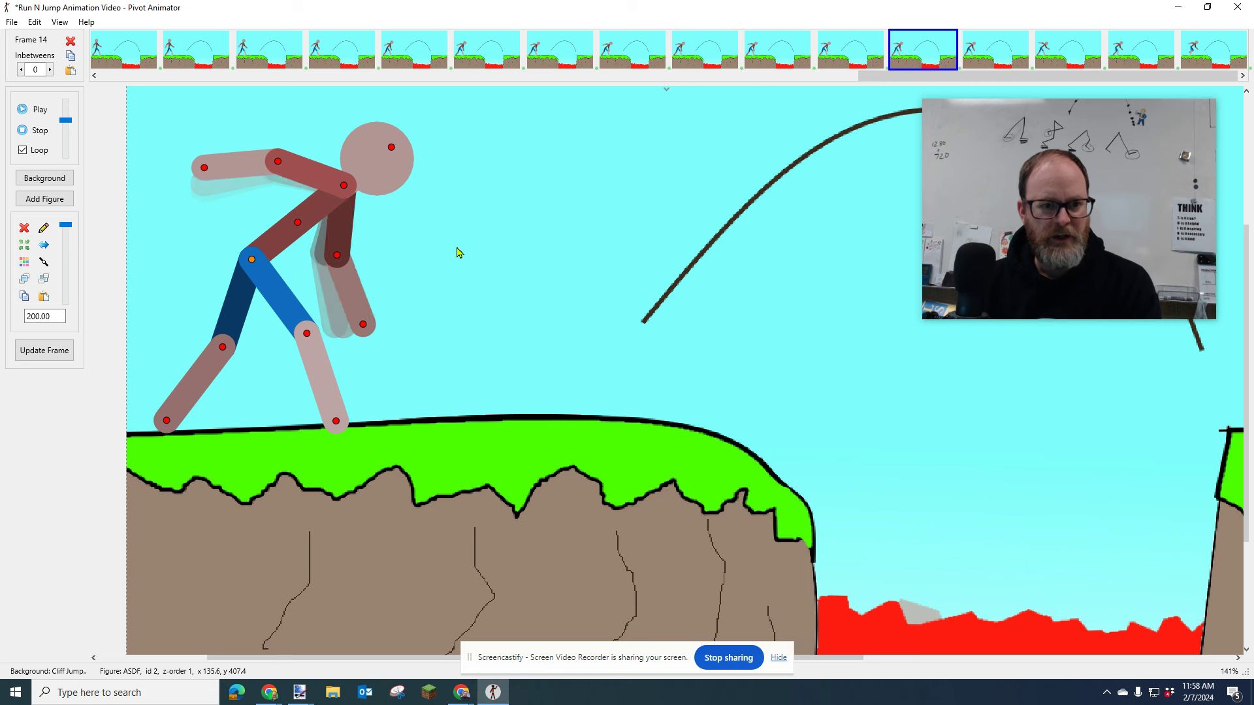
key("Right")
key("Right")
key("Right")
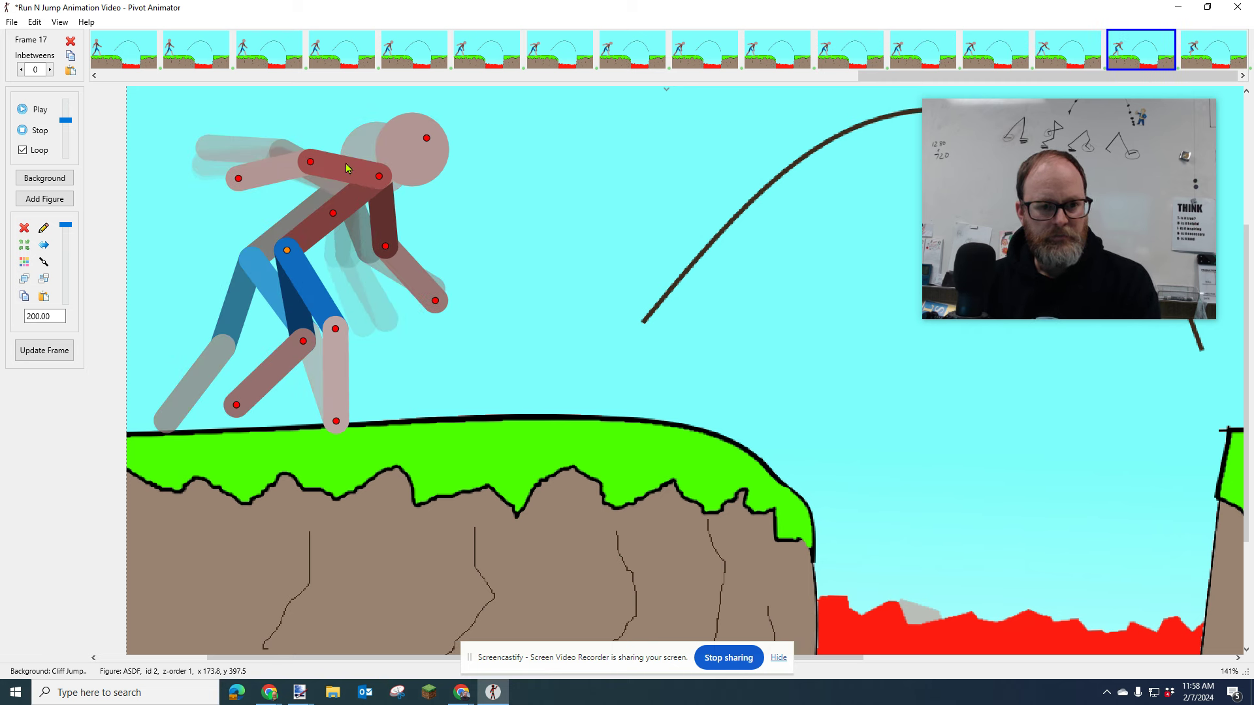
key("Right")
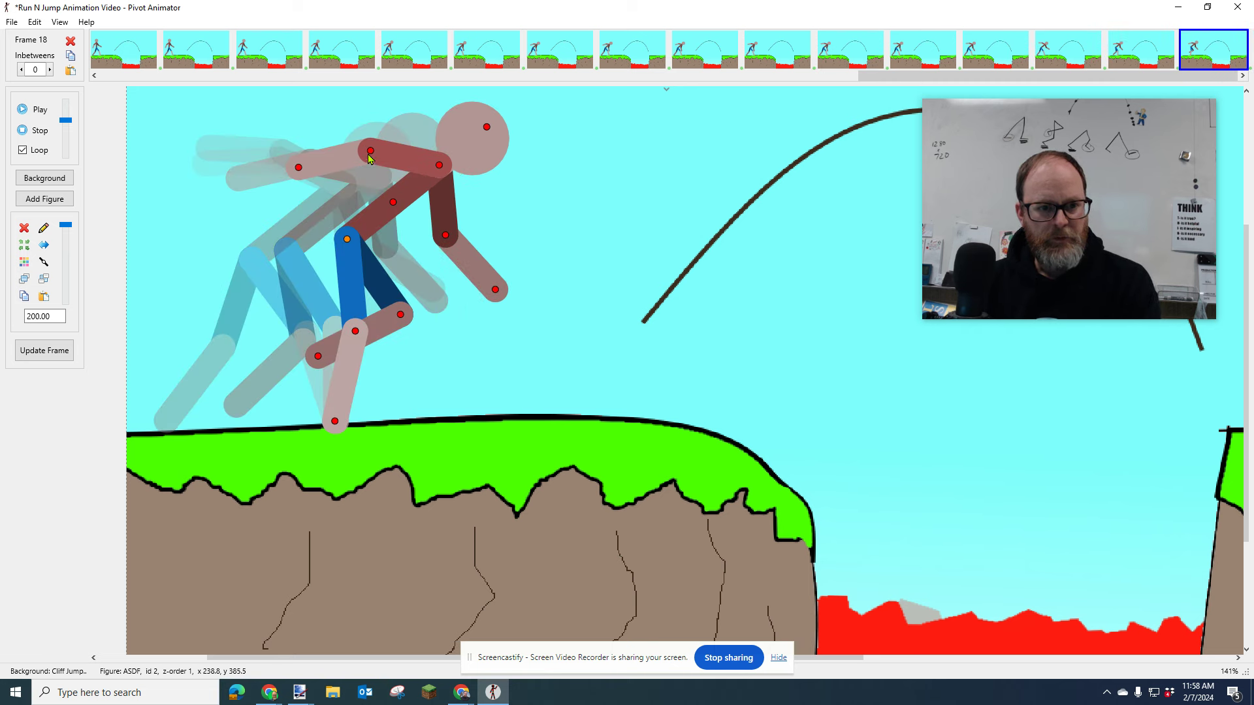
- Fold both arms down toward the knees, save frame 18, and undo a trial figure shift
left_click_drag(370, 153, 374, 181)
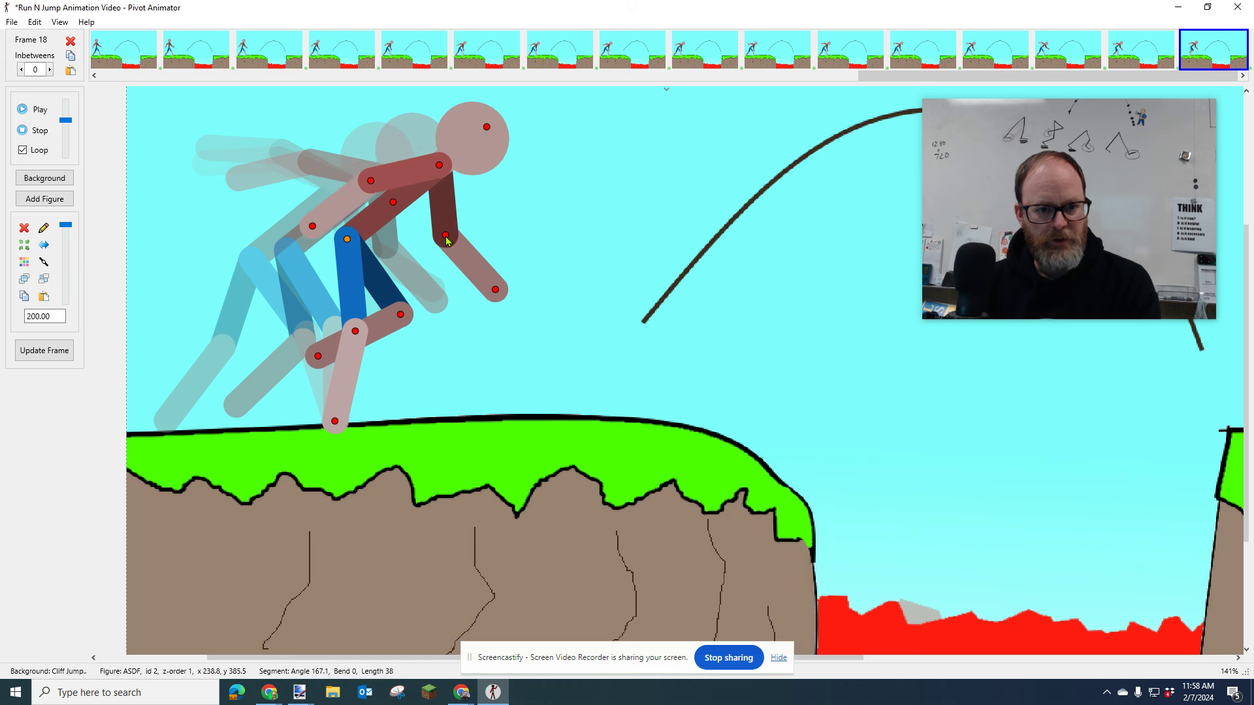
left_click_drag(446, 239, 399, 226)
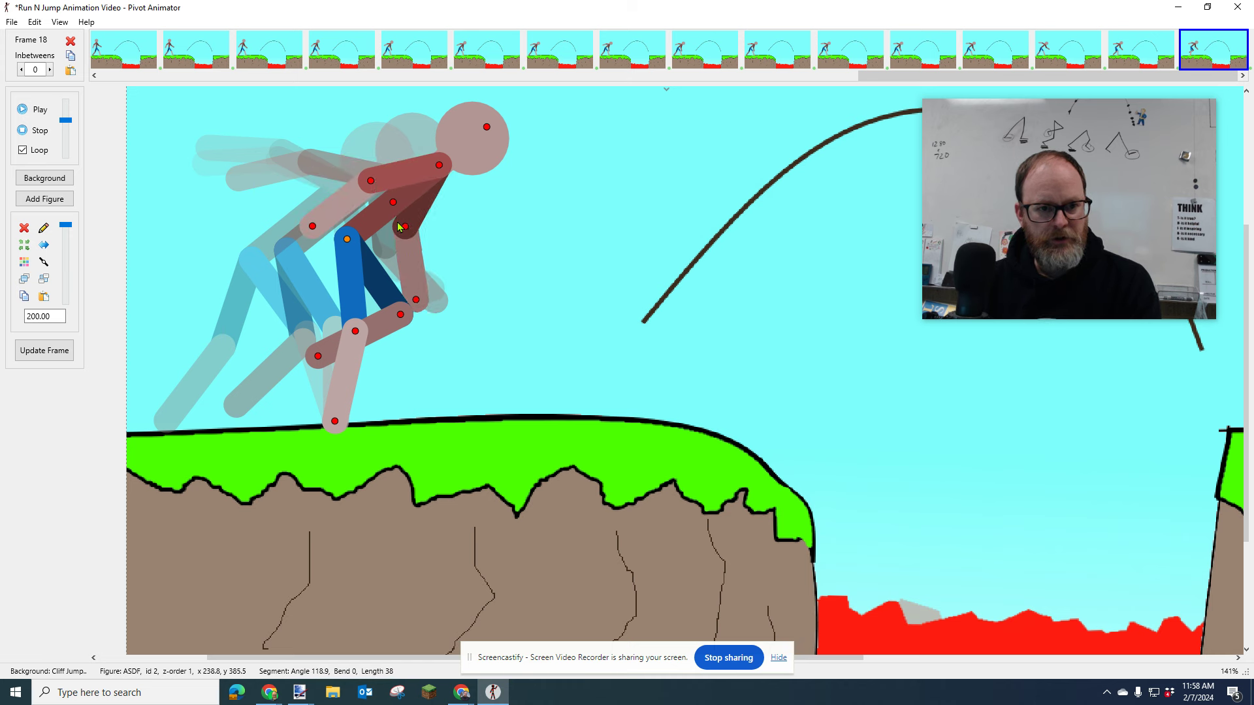
left_click_drag(371, 182, 373, 185)
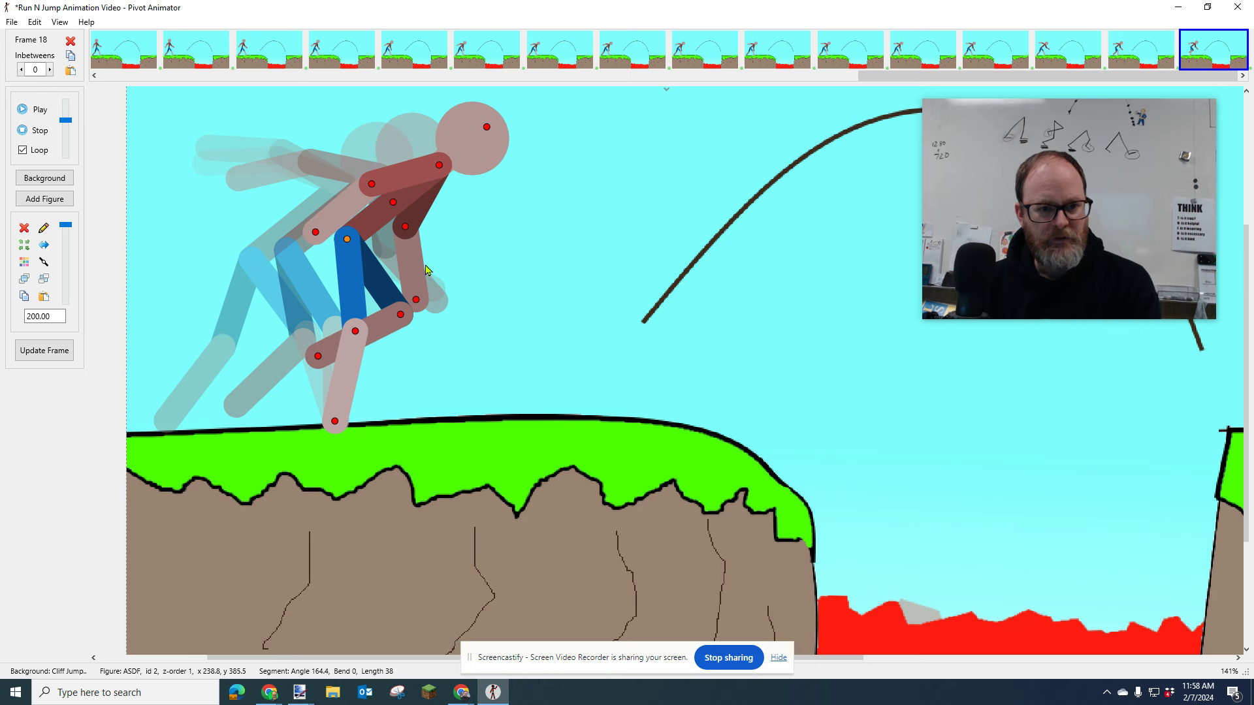
key("Return")
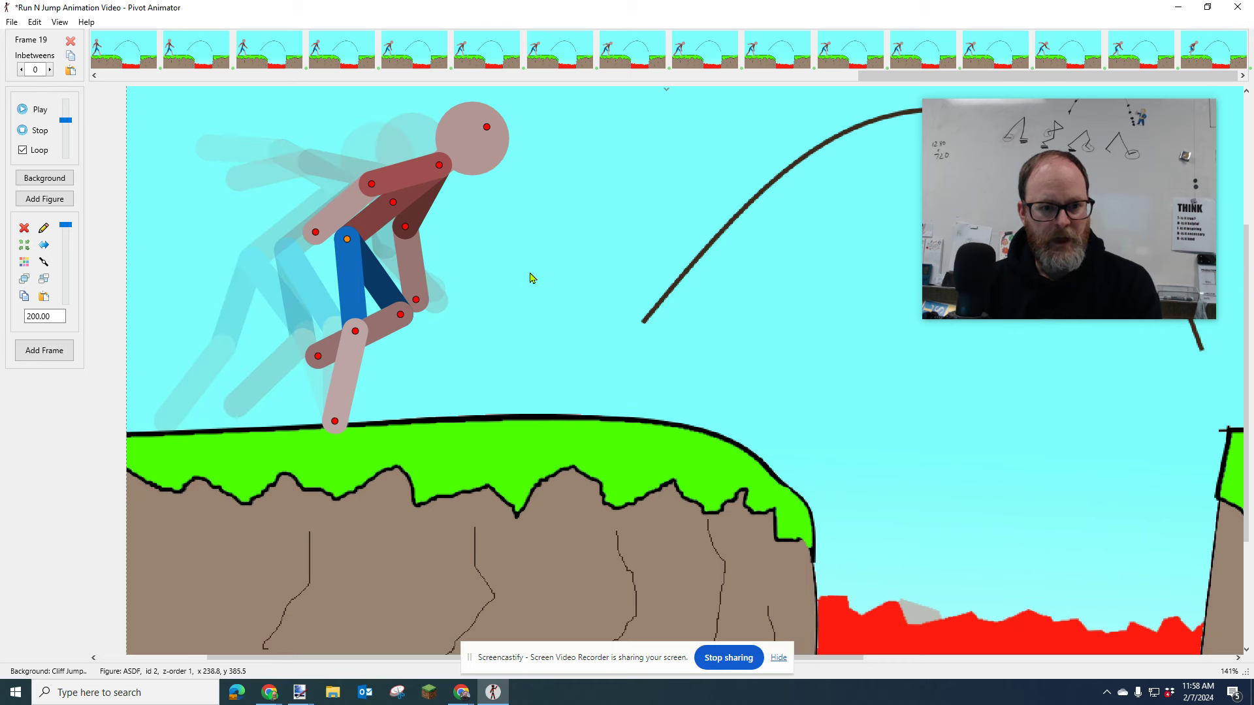
left_click(1215, 59)
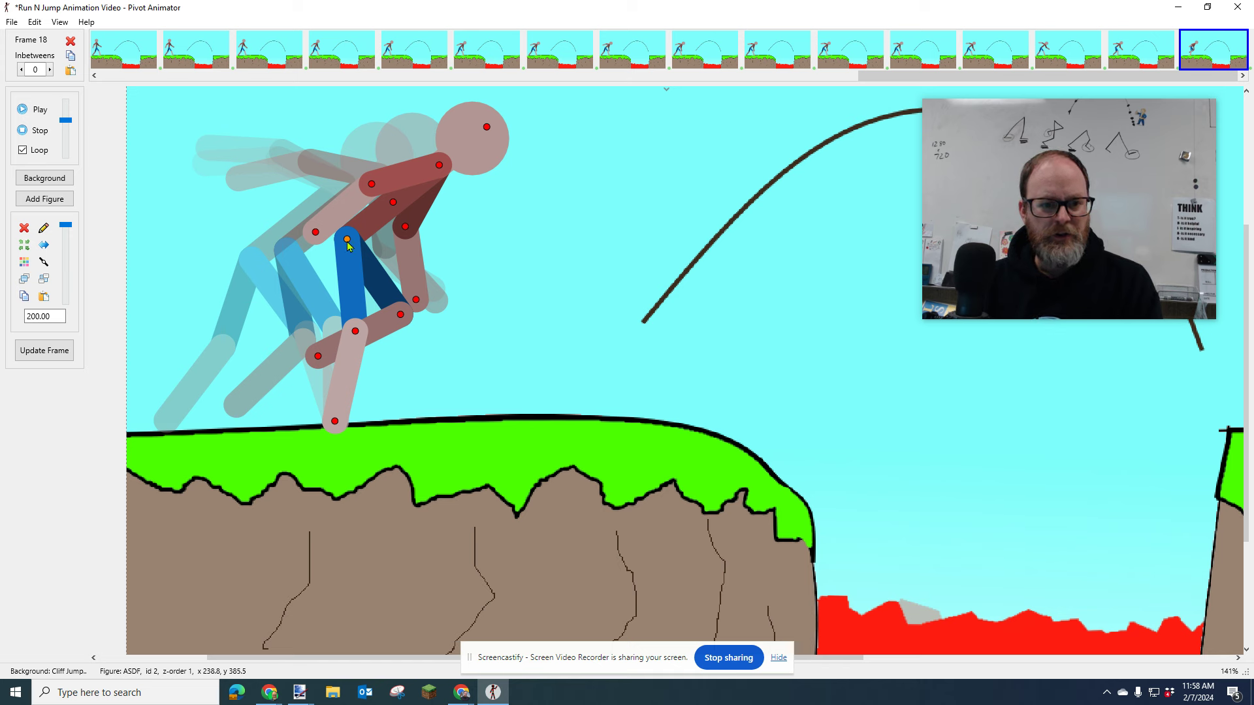
left_click_drag(348, 245, 370, 243)
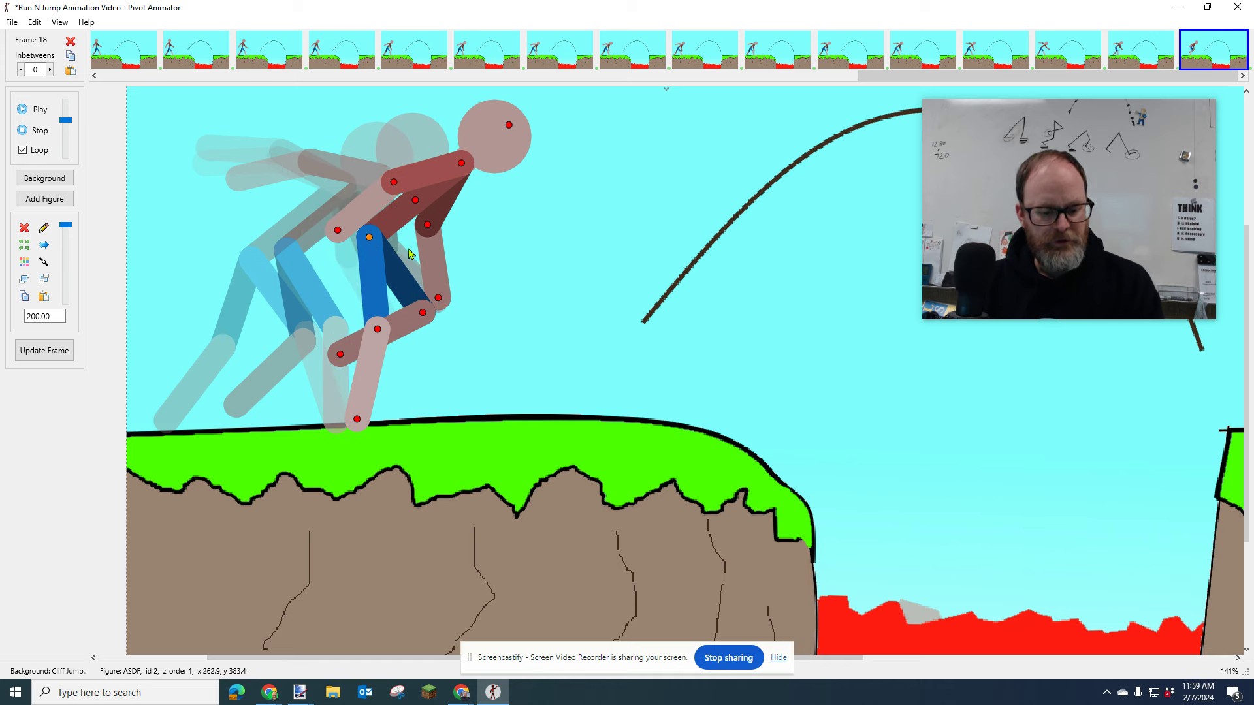
key("ctrl+z")
key("ctrl+z")
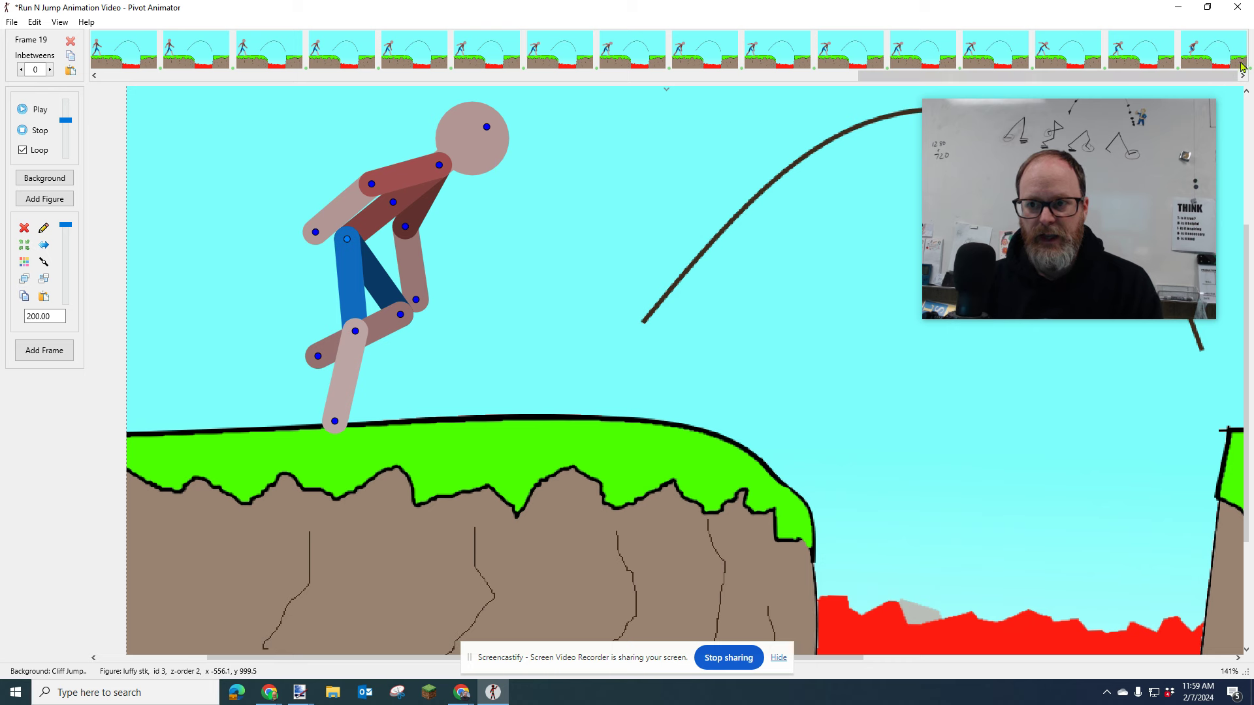
- Move frame 18's figure about 75 px right, stretch the legs into a stride and lean forward
left_click(1226, 67)
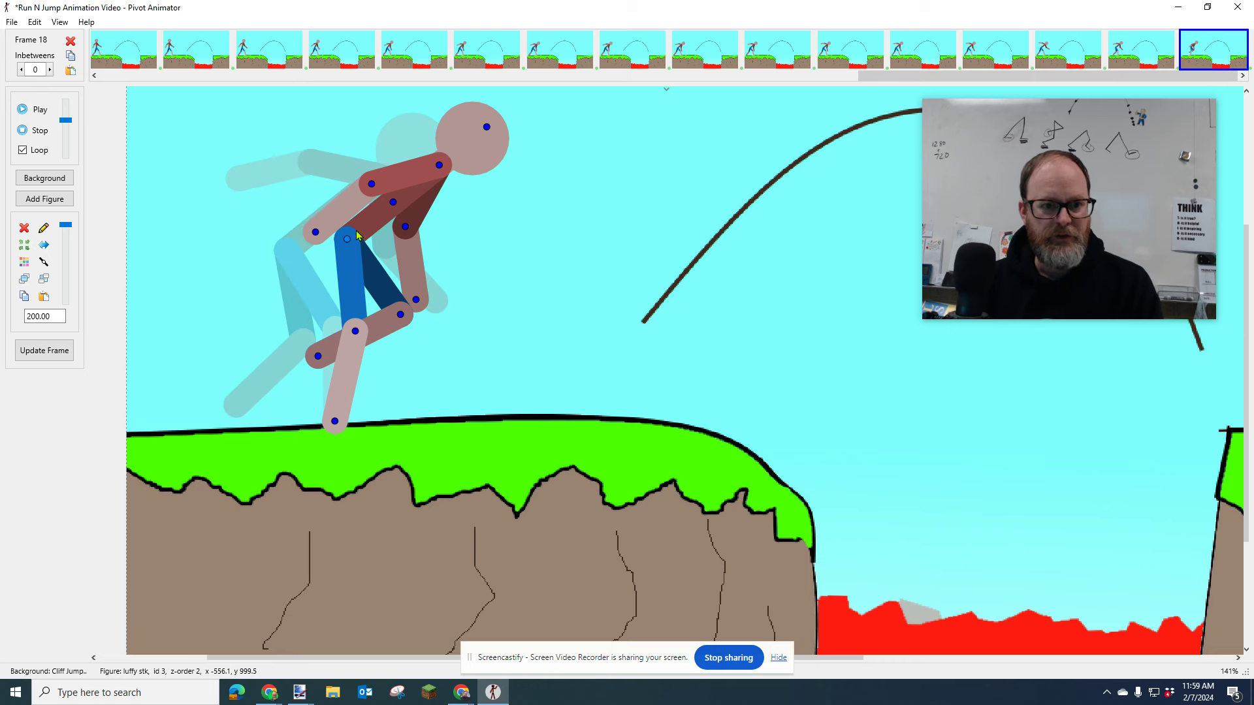
left_click_drag(350, 245, 399, 239)
left_click_drag(405, 326, 356, 316)
left_click_drag(450, 308, 473, 285)
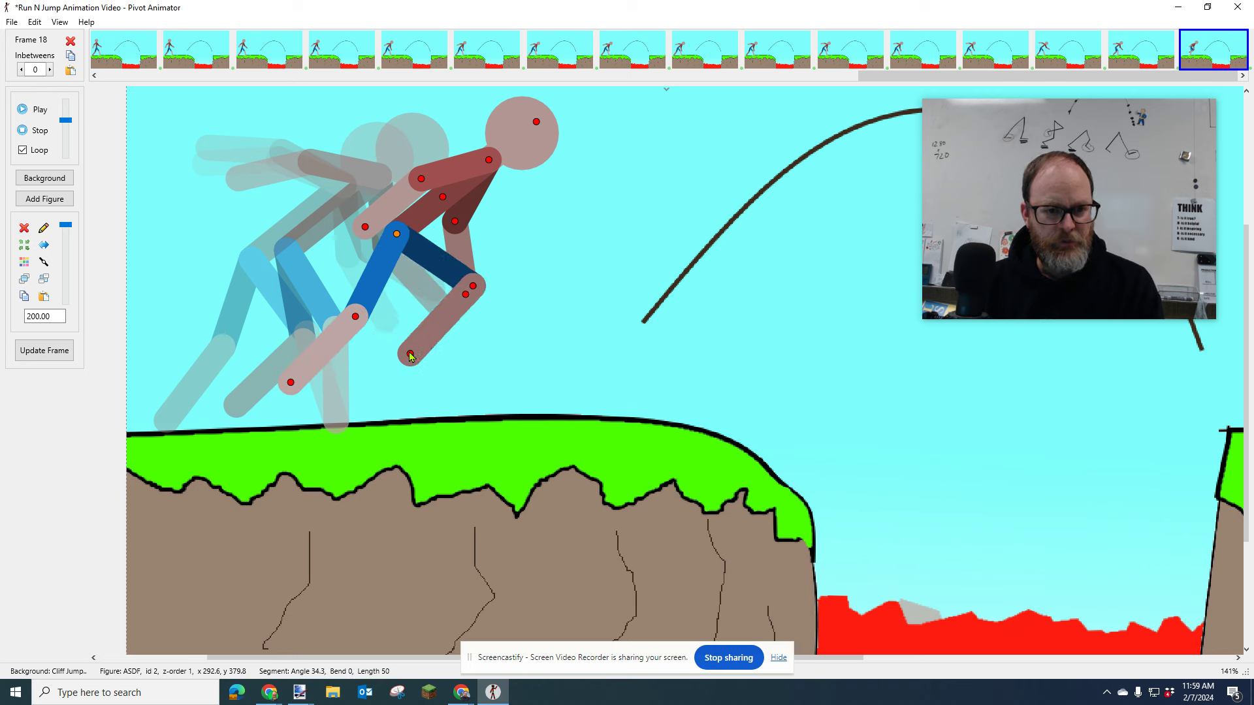
left_click_drag(411, 355, 440, 372)
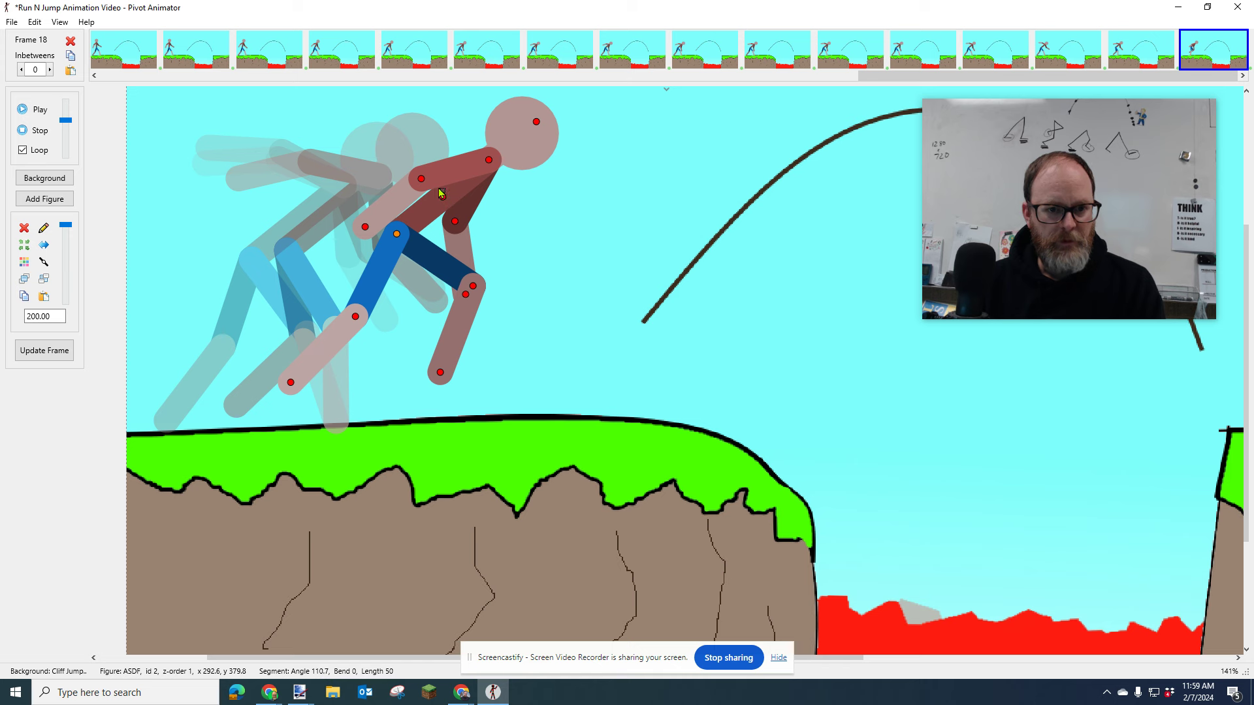
left_click_drag(442, 196, 473, 214)
- Plant the front foot on the grass, bend the back knee and raise both arms
left_click_drag(411, 171, 411, 166)
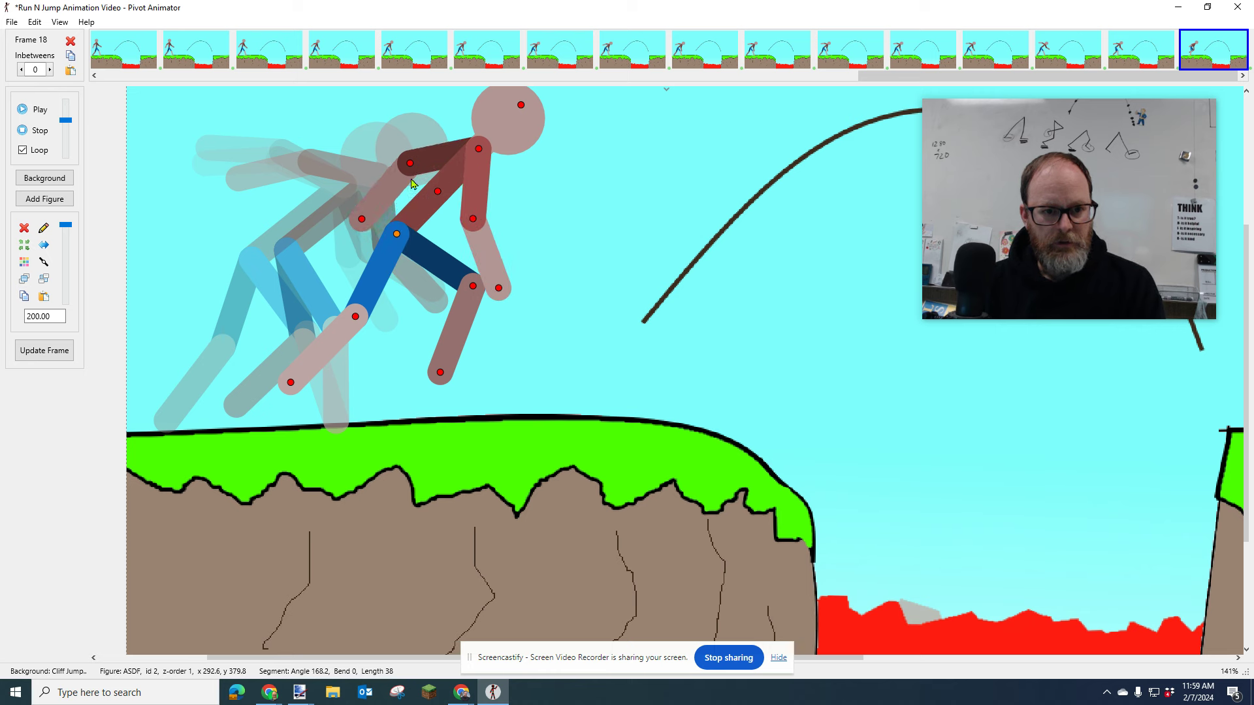
left_click_drag(397, 235, 443, 281)
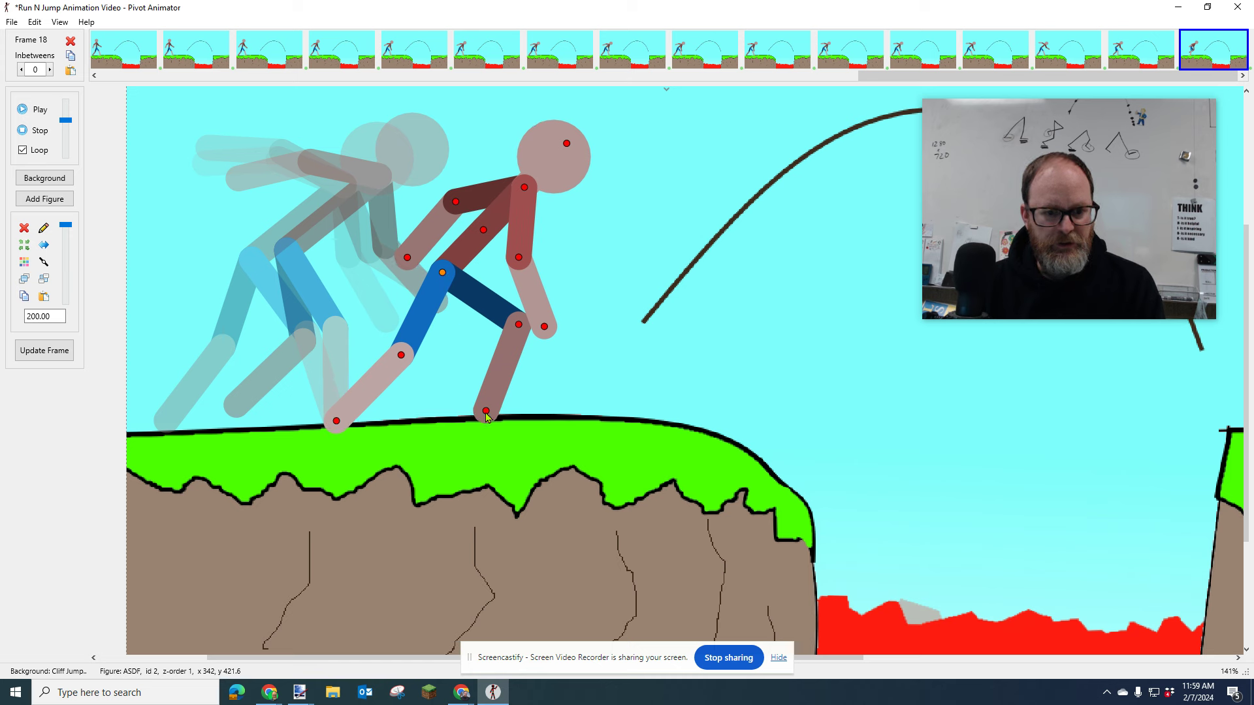
left_click_drag(486, 412, 507, 417)
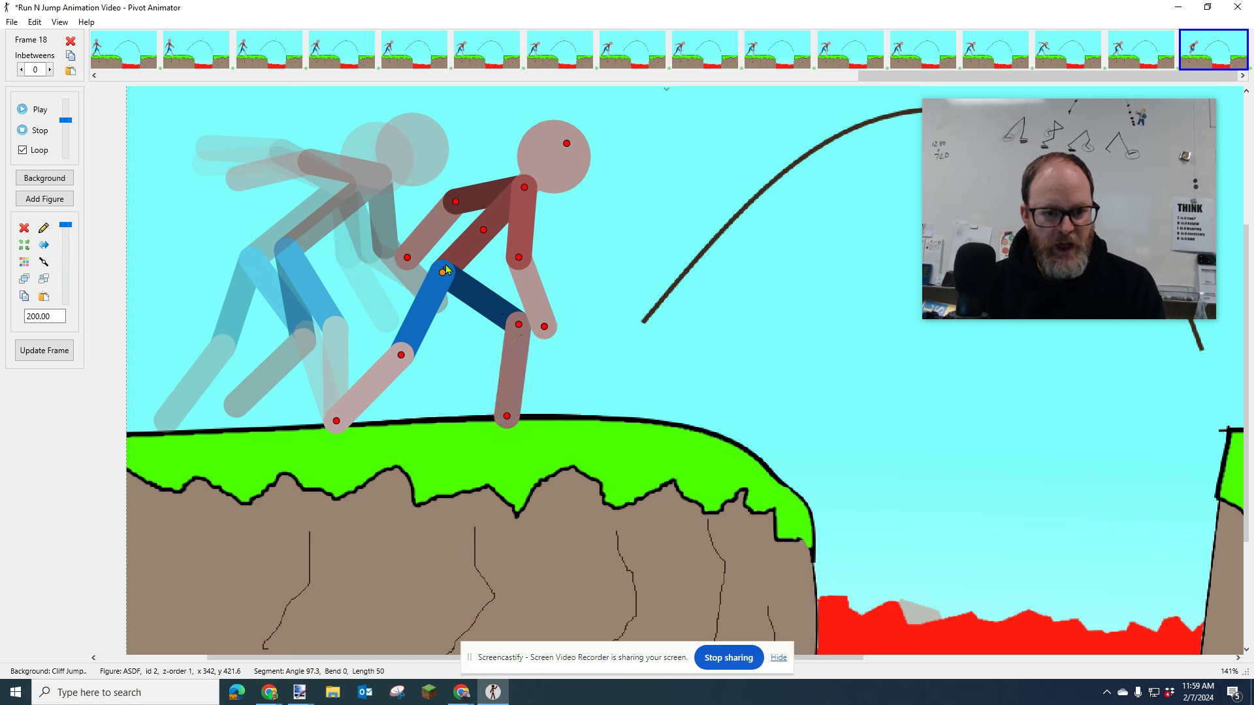
left_click_drag(442, 273, 450, 262)
left_click_drag(527, 314, 537, 303)
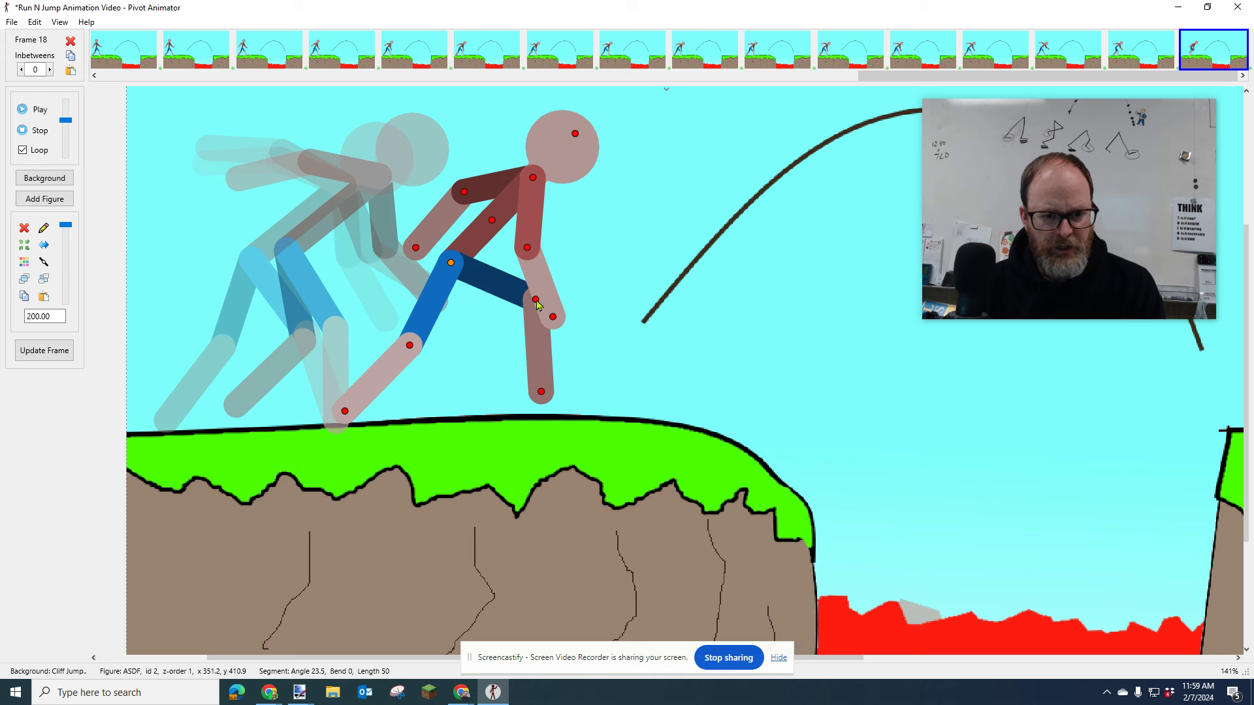
left_click_drag(450, 263, 457, 265)
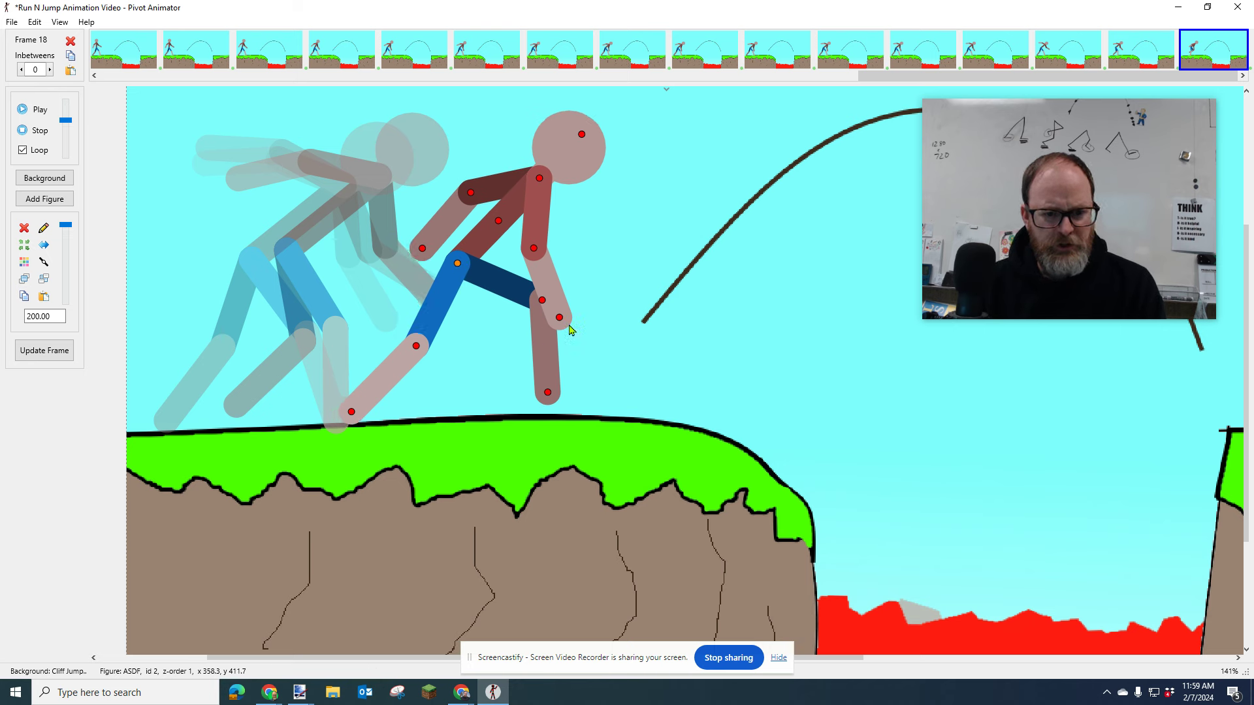
mouse_move(534, 252)
left_mouse_down()
mouse_move(572, 241)
mouse_move(541, 252)
mouse_move(538, 241)
left_mouse_up()
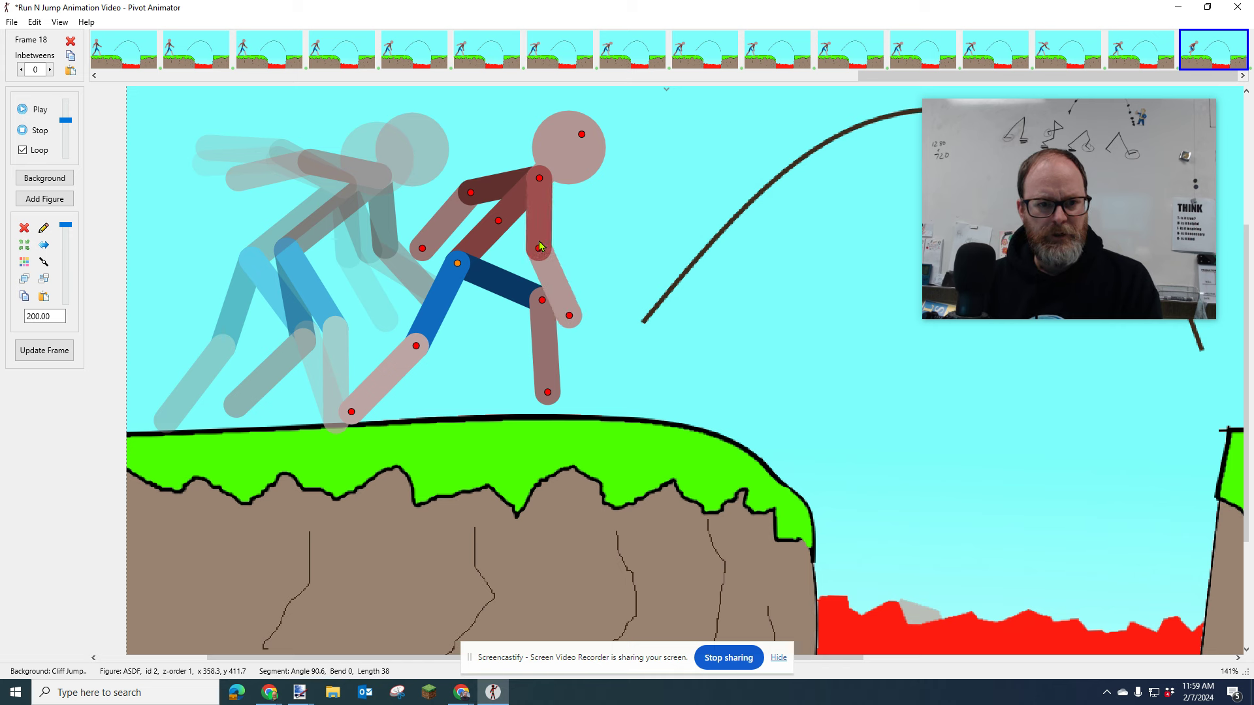
left_click_drag(471, 193, 474, 186)
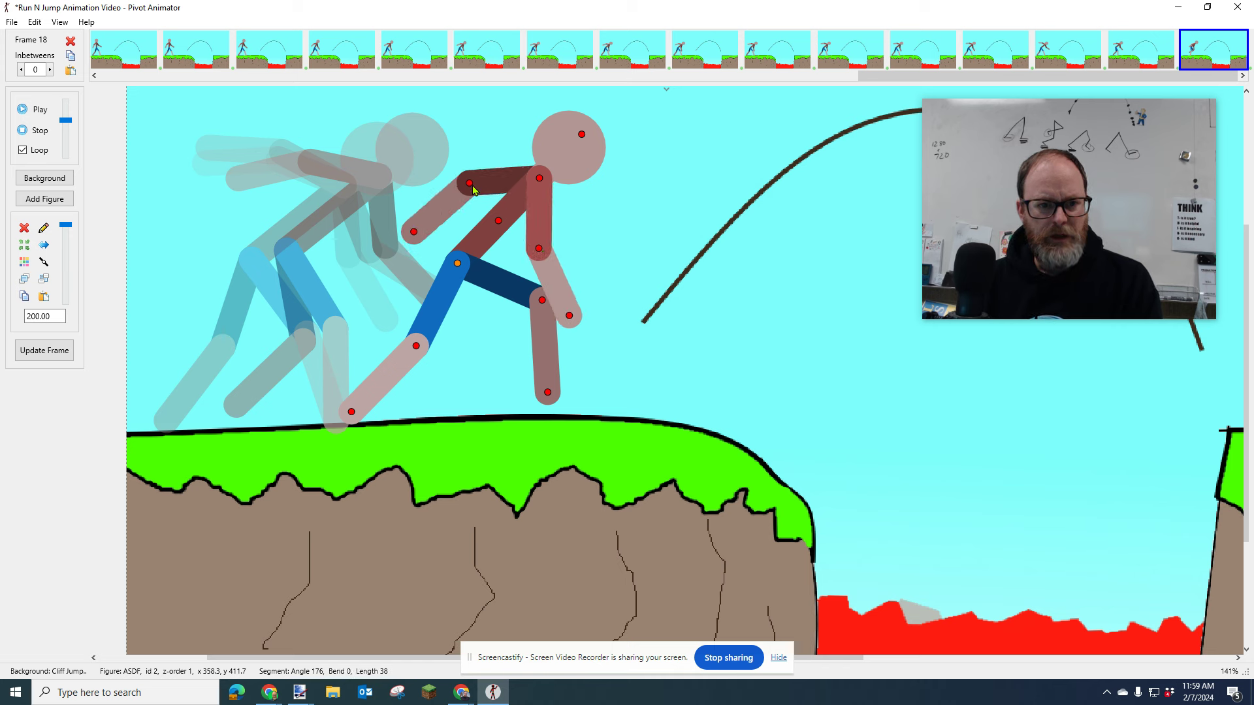
key("Return")
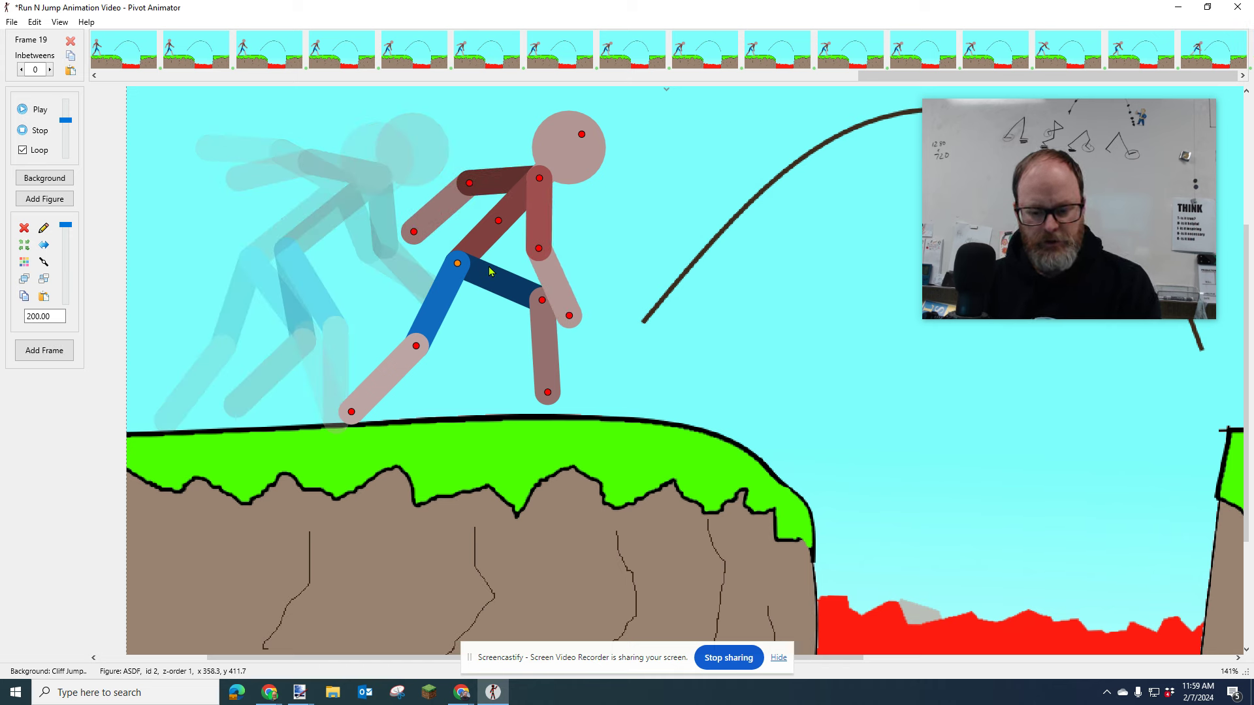
key("Left")
key("Left")
key("Left")
key("Left")
key("Left")
key("Right")
key("Right")
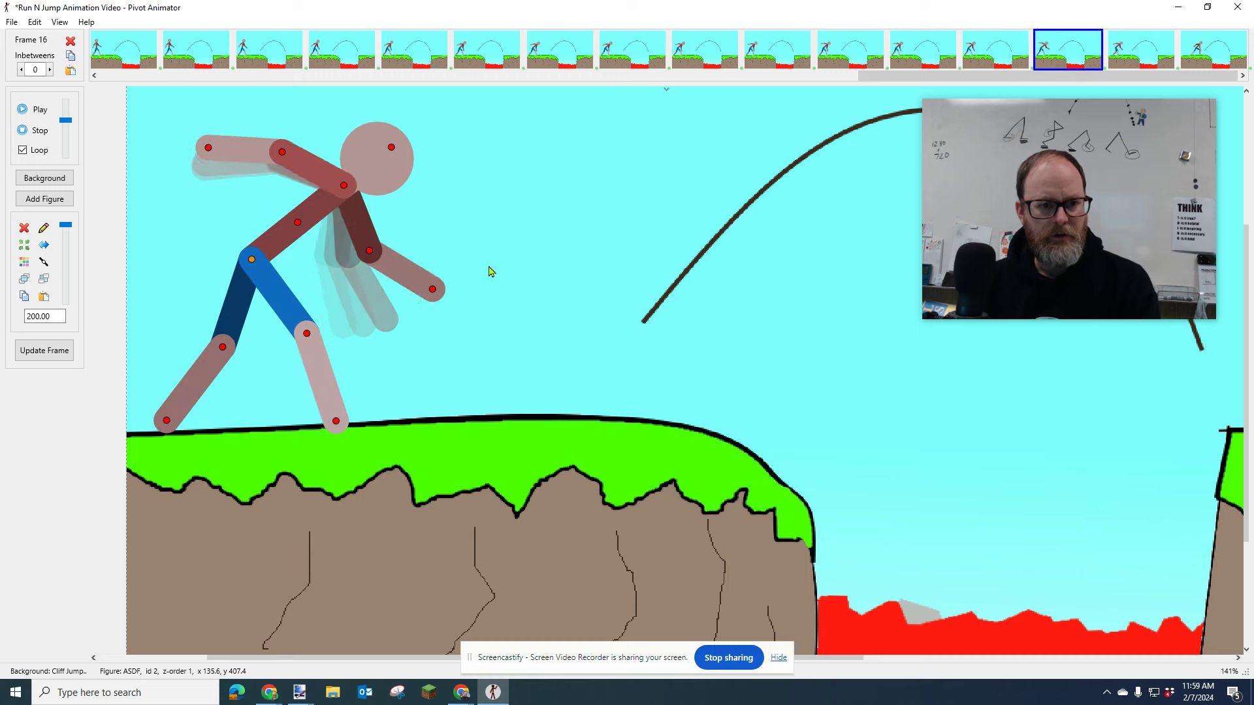
key("Right")
key("Right")
key("Left")
key("Left")
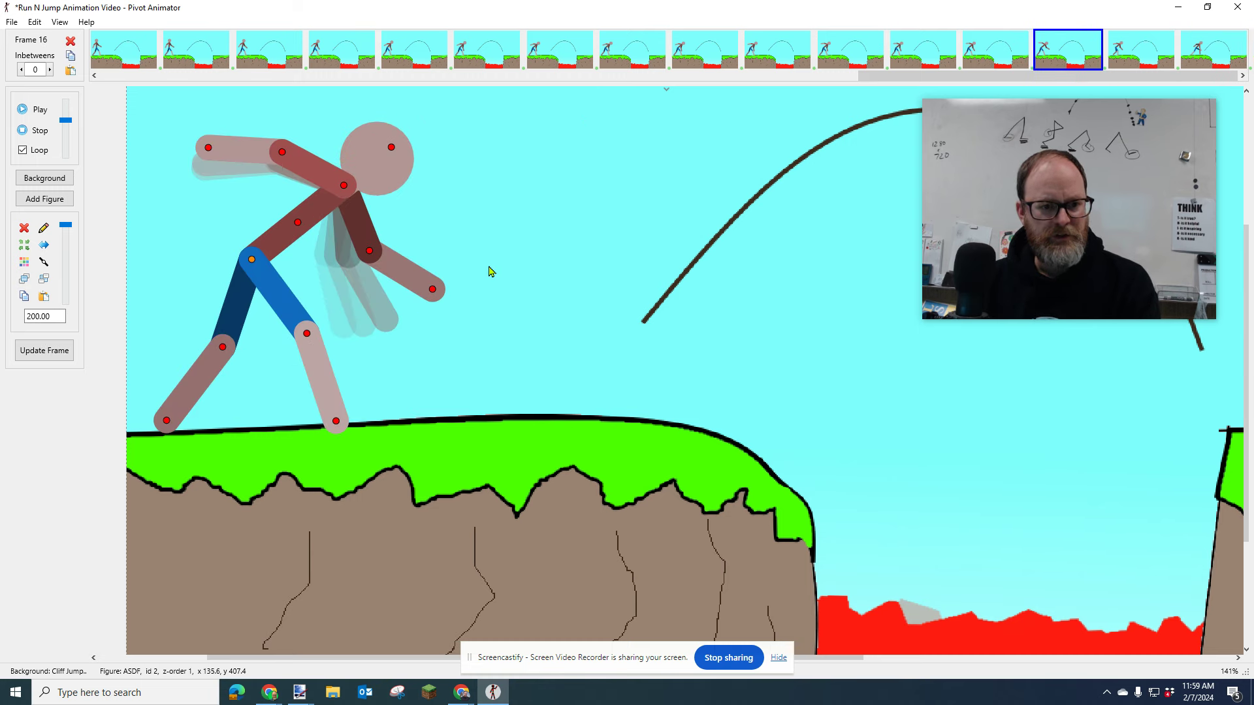
key("Right")
key("Right")
key("Left")
key("Left")
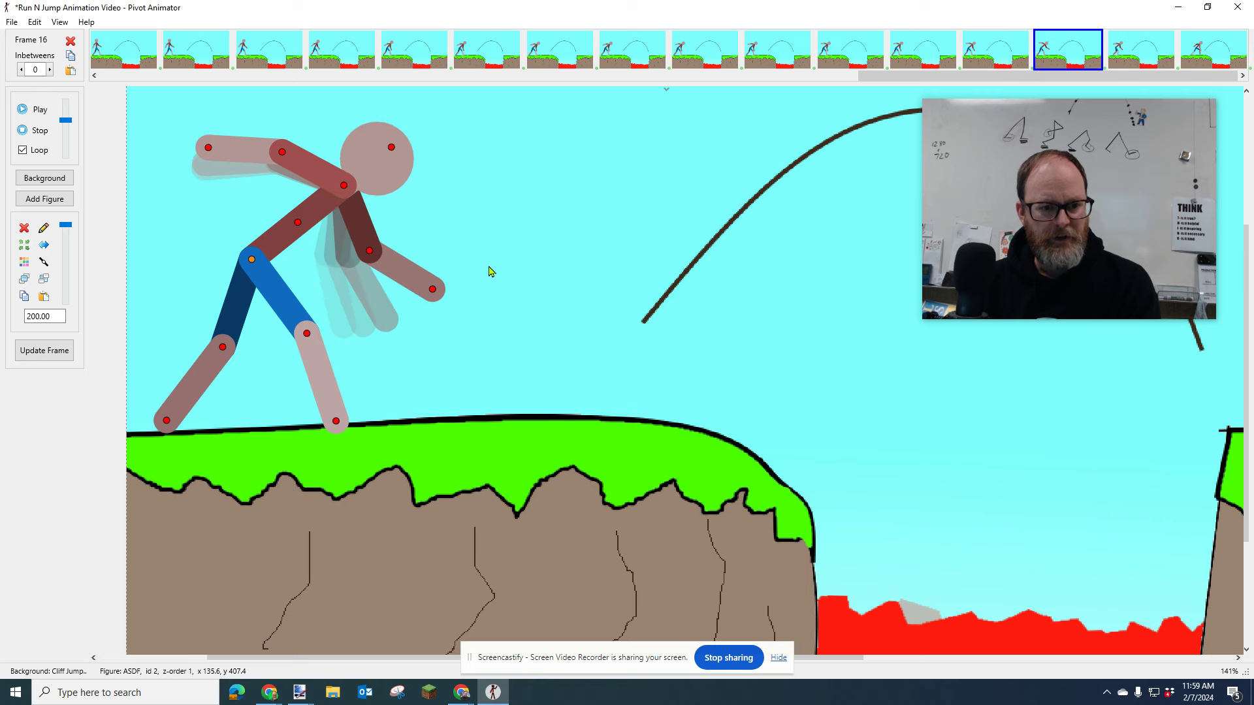
key("Right")
right_click(1148, 43)
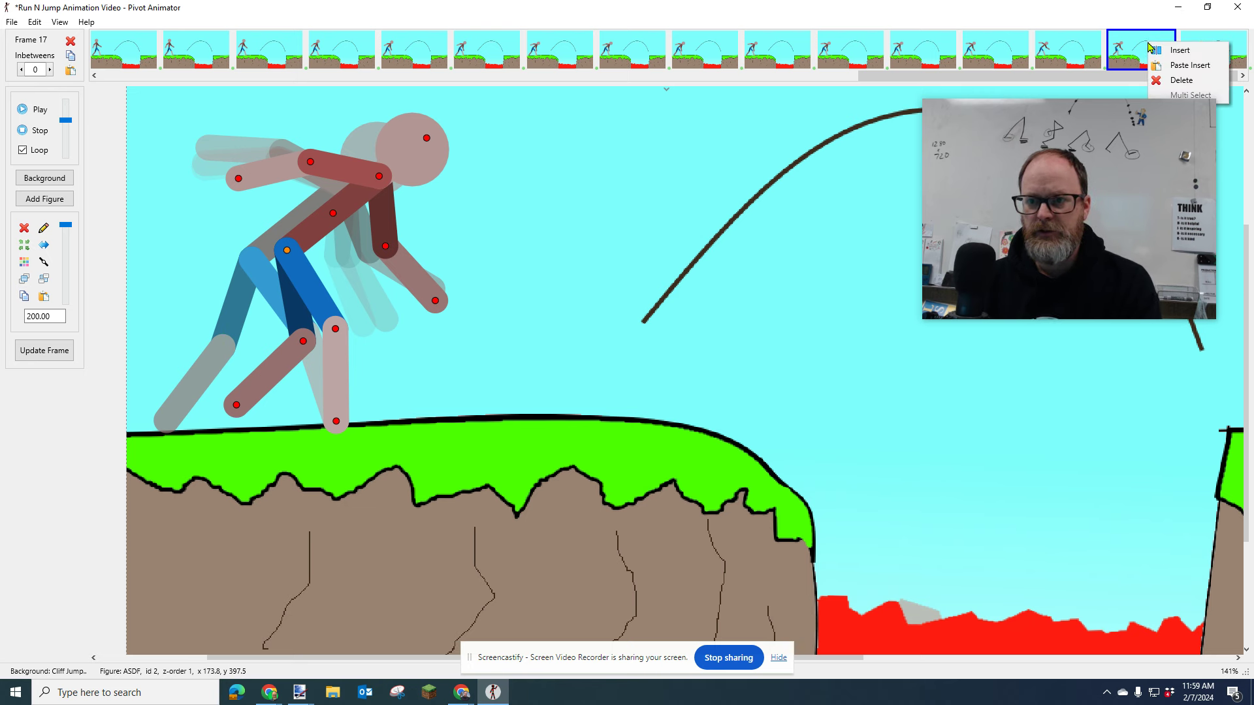
key("Escape")
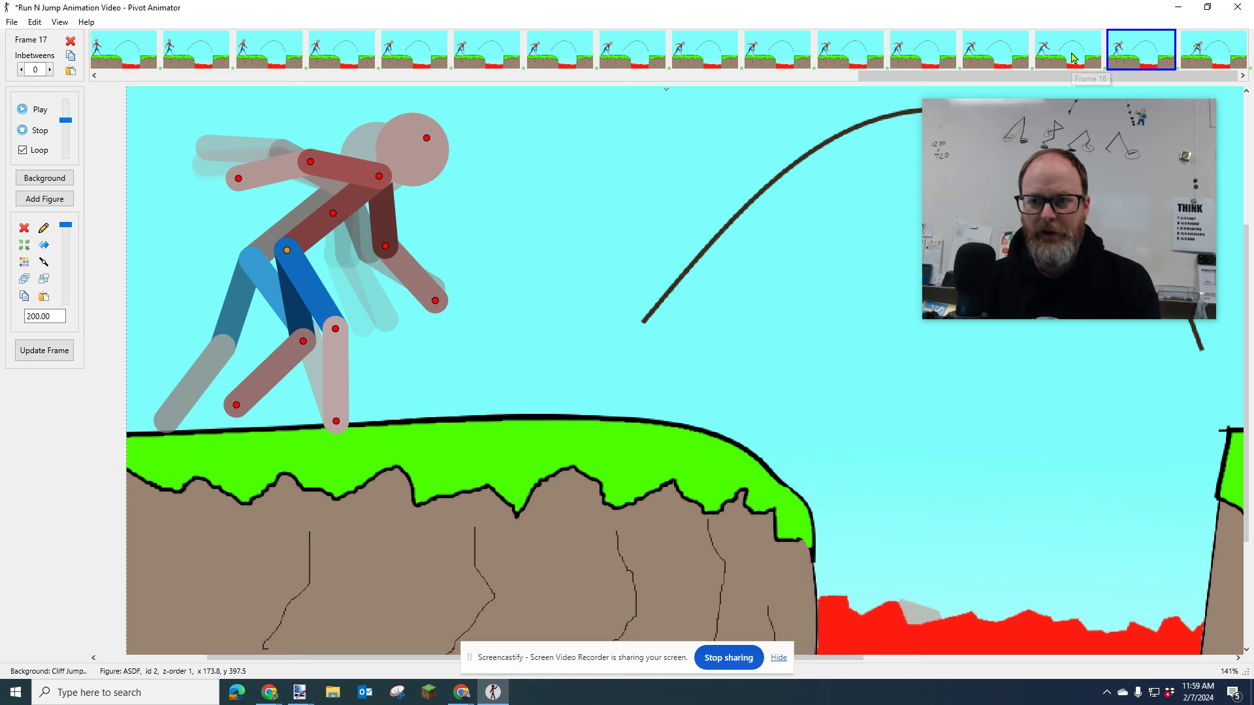
key("Left")
key("Right")
key("Right")
key("Left")
key("Left")
key("Left")
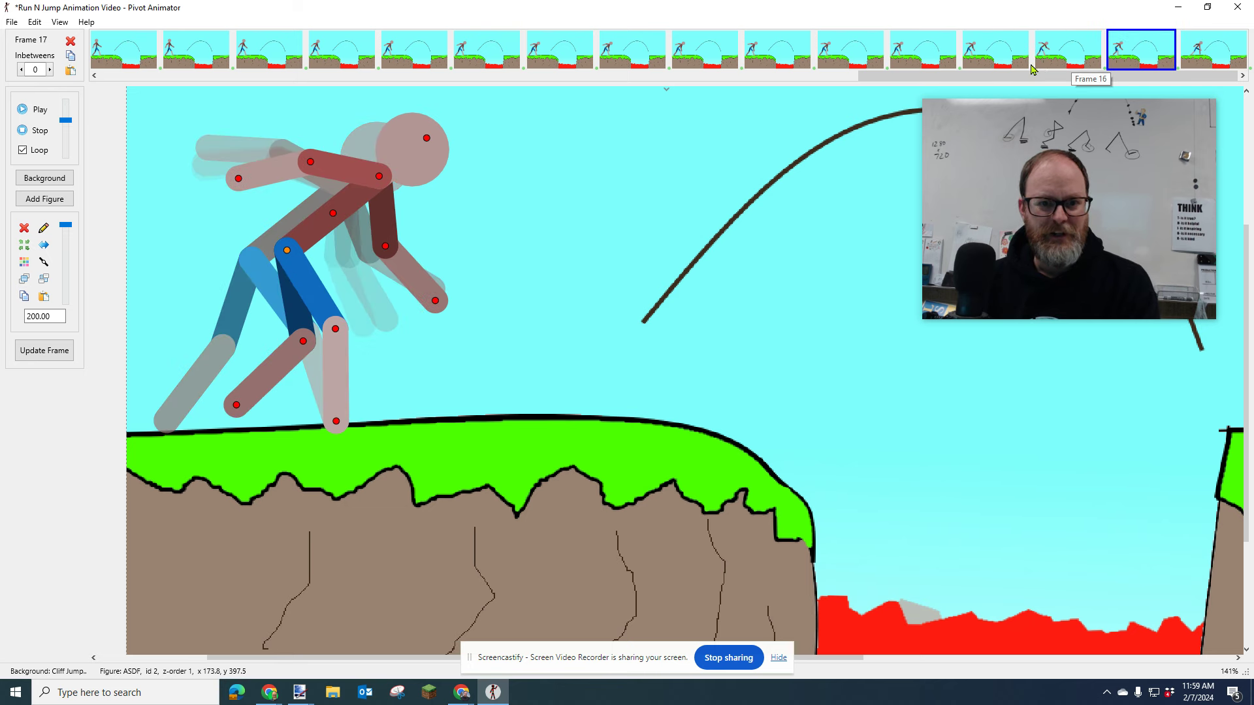
key("Right")
key("Right")
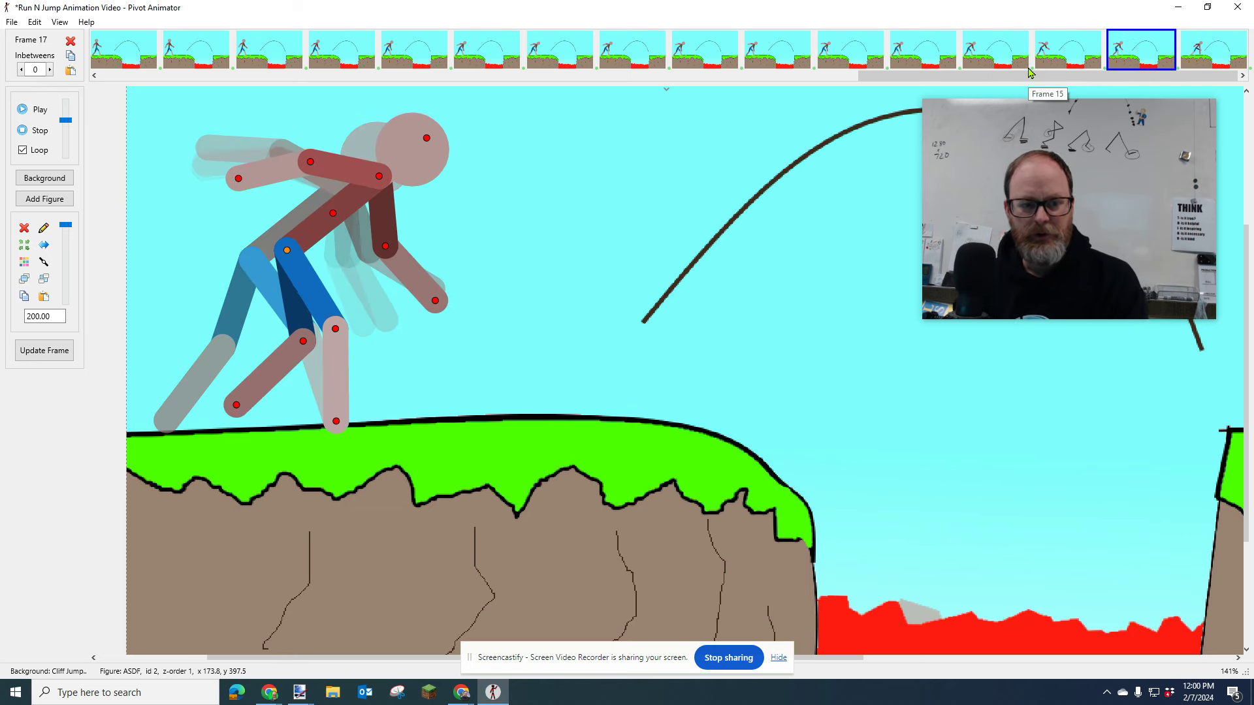
key("Left")
key("Right")
key("Left")
key("Right")
key("Right")
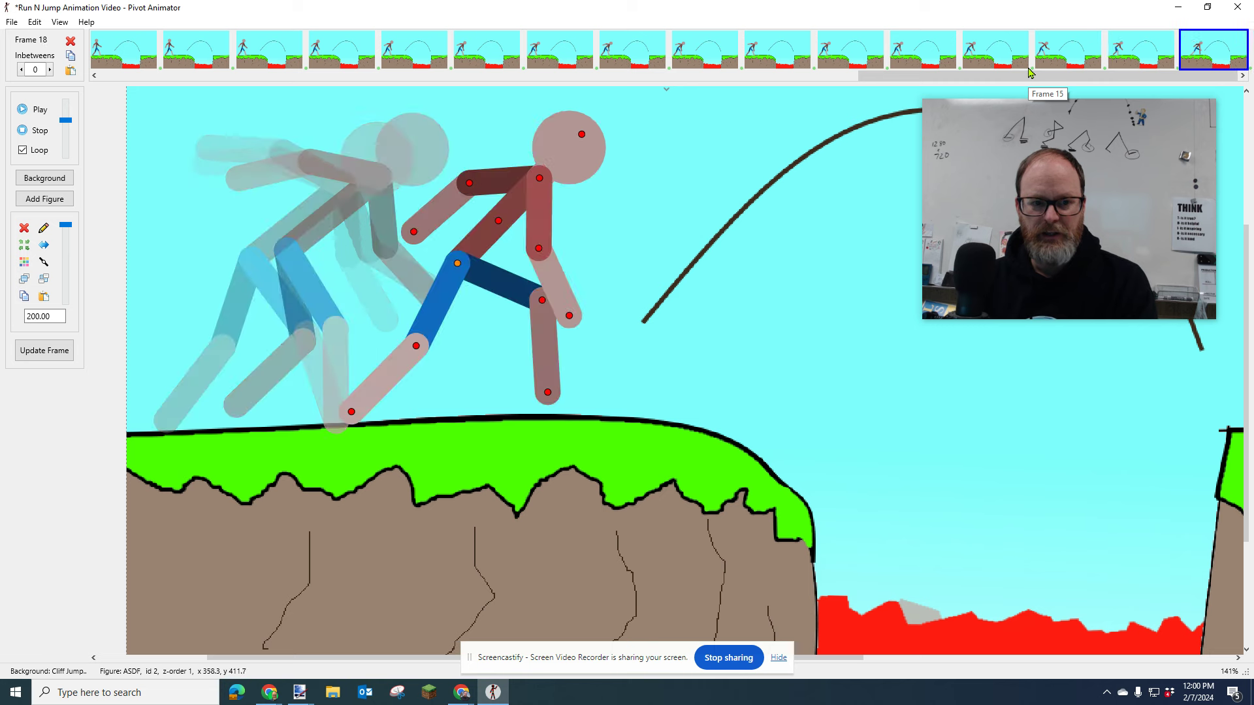
key("Left")
key("Left")
key("Right")
key("Right")
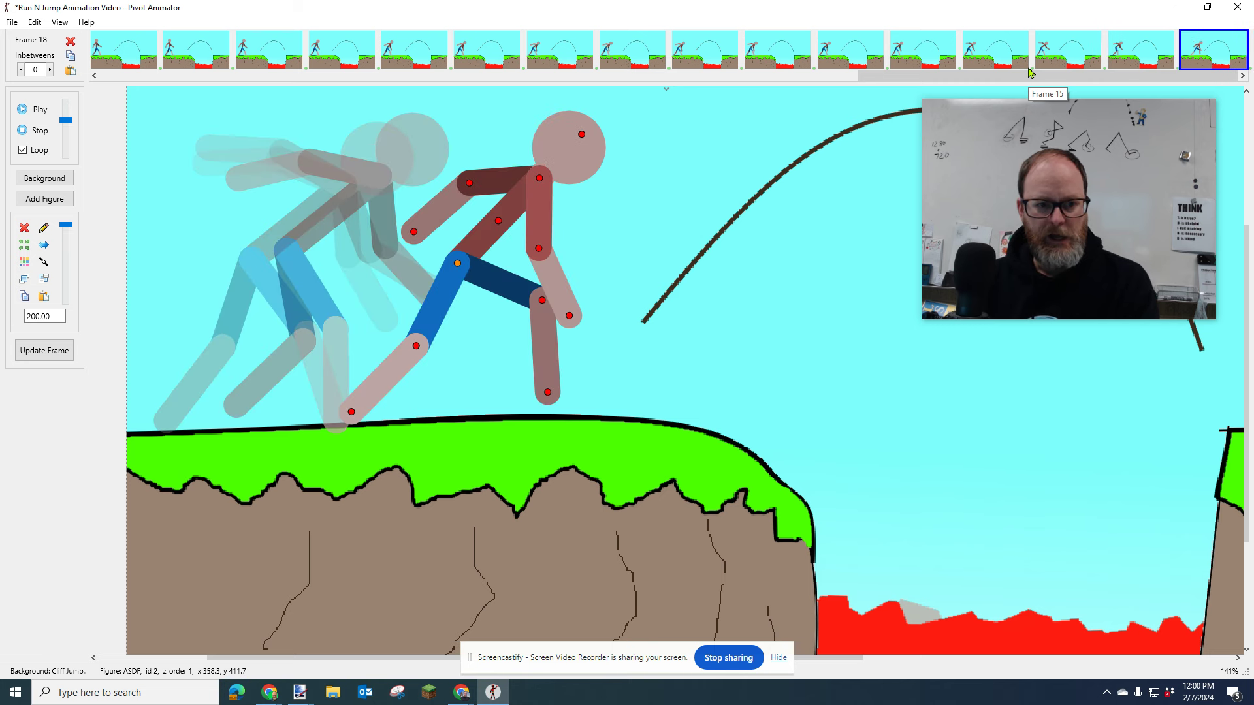
key("Left")
key("Left")
key("Left")
key("Right")
key("Right")
key("Right")
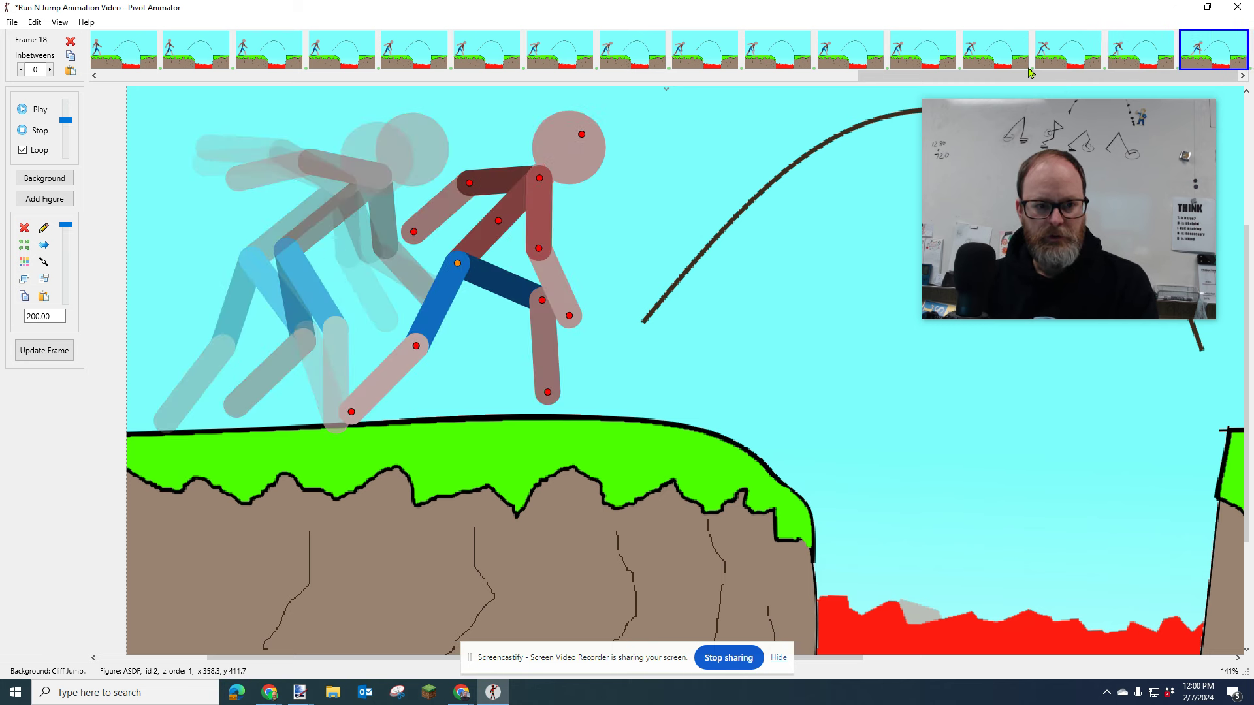
key("Left")
key("Right")
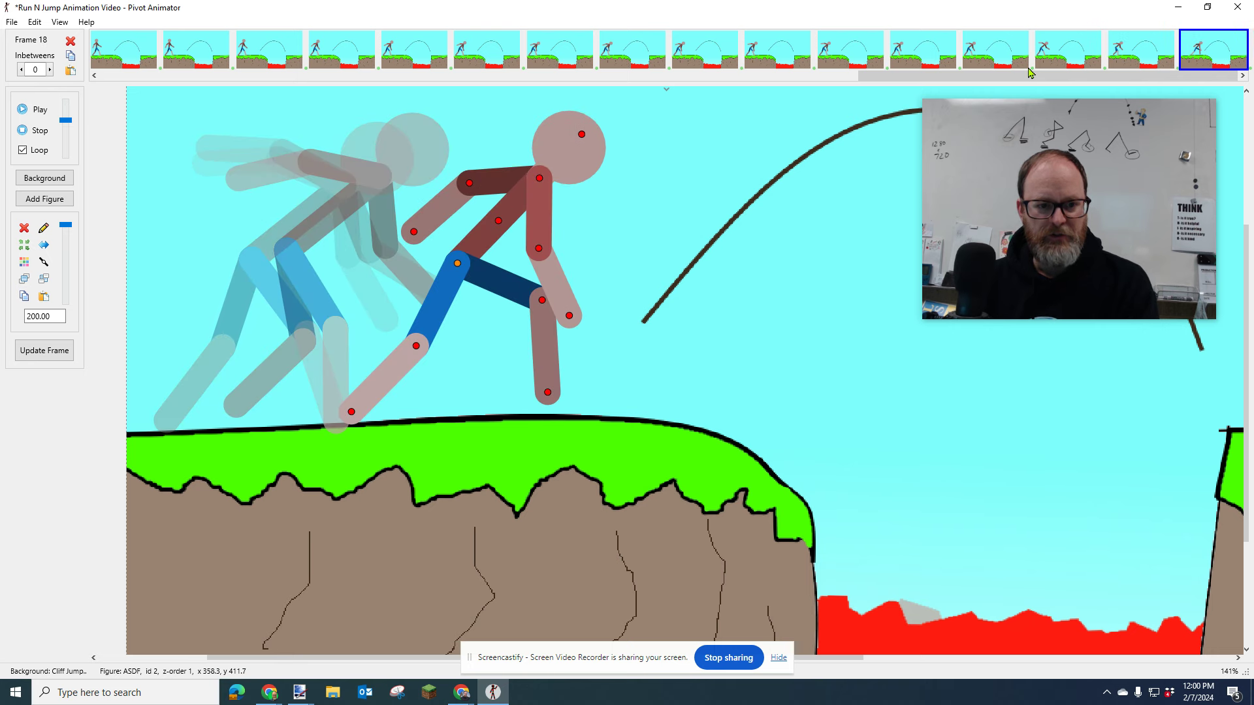
key("Left")
- Insert a new frame 18 after frame 17 and compare it with frame 17's pose
right_click(1149, 51)
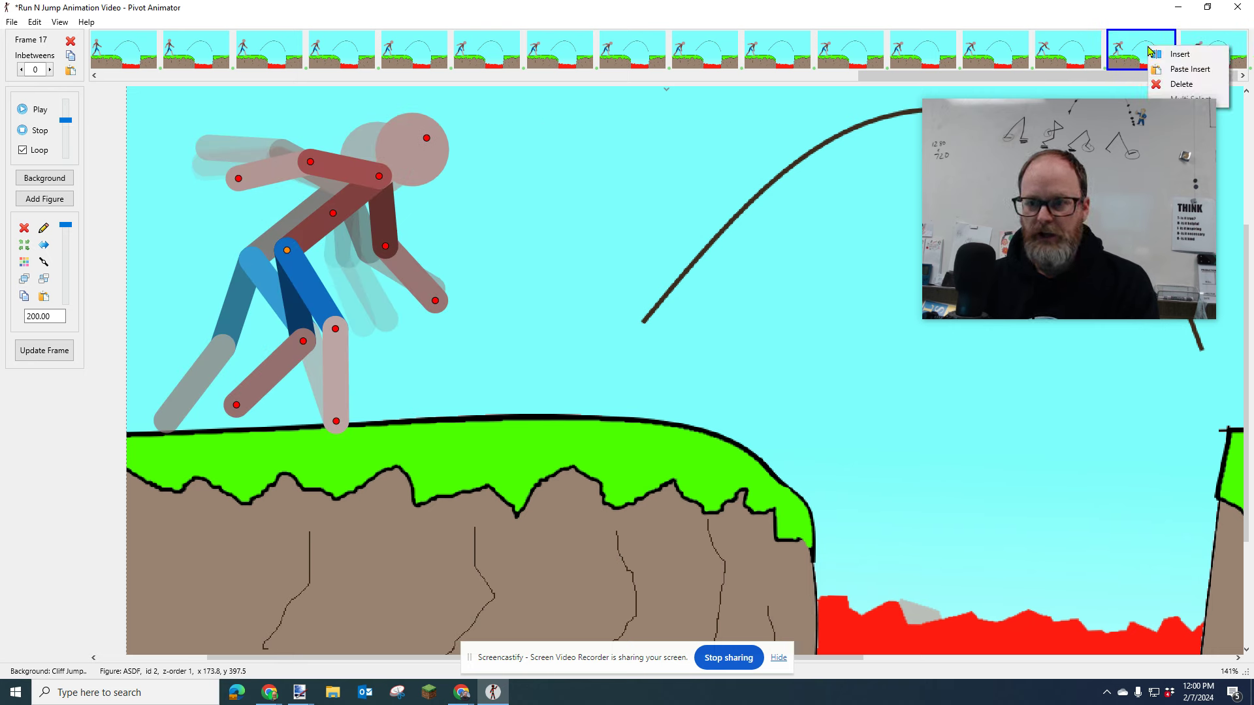
left_click(1173, 54)
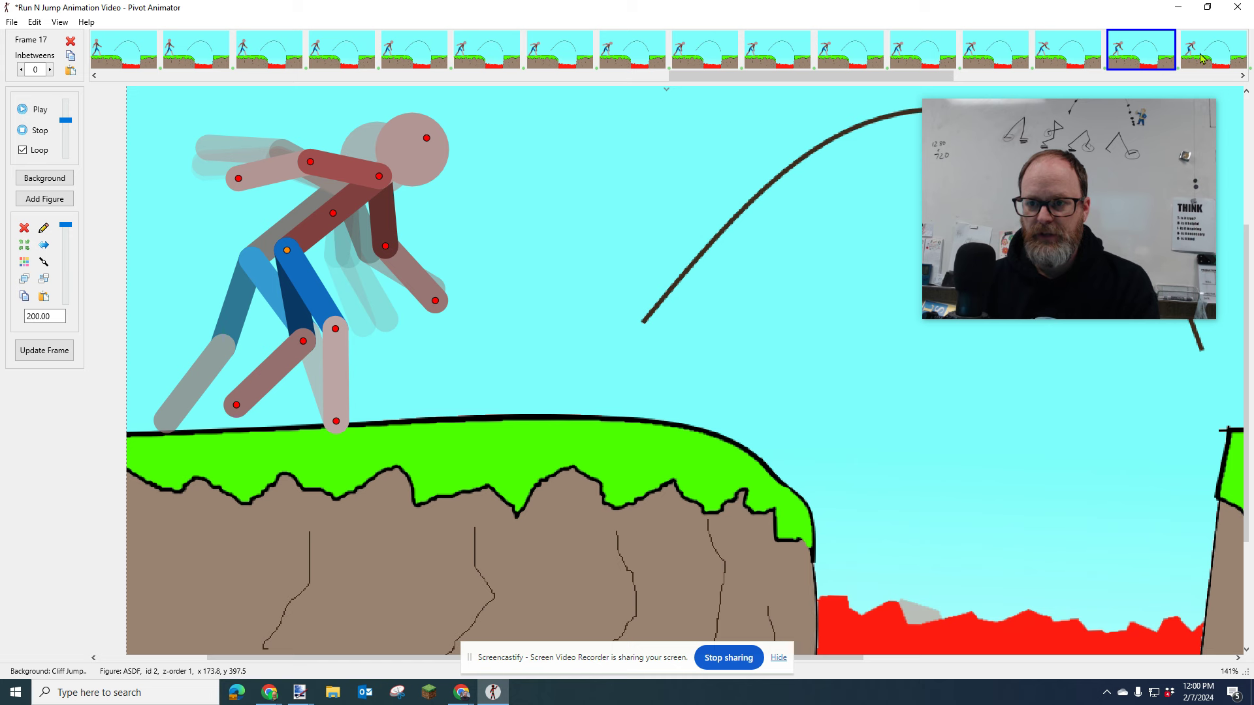
left_click(1201, 58)
left_click_drag(944, 76, 1180, 84)
left_click(1137, 63)
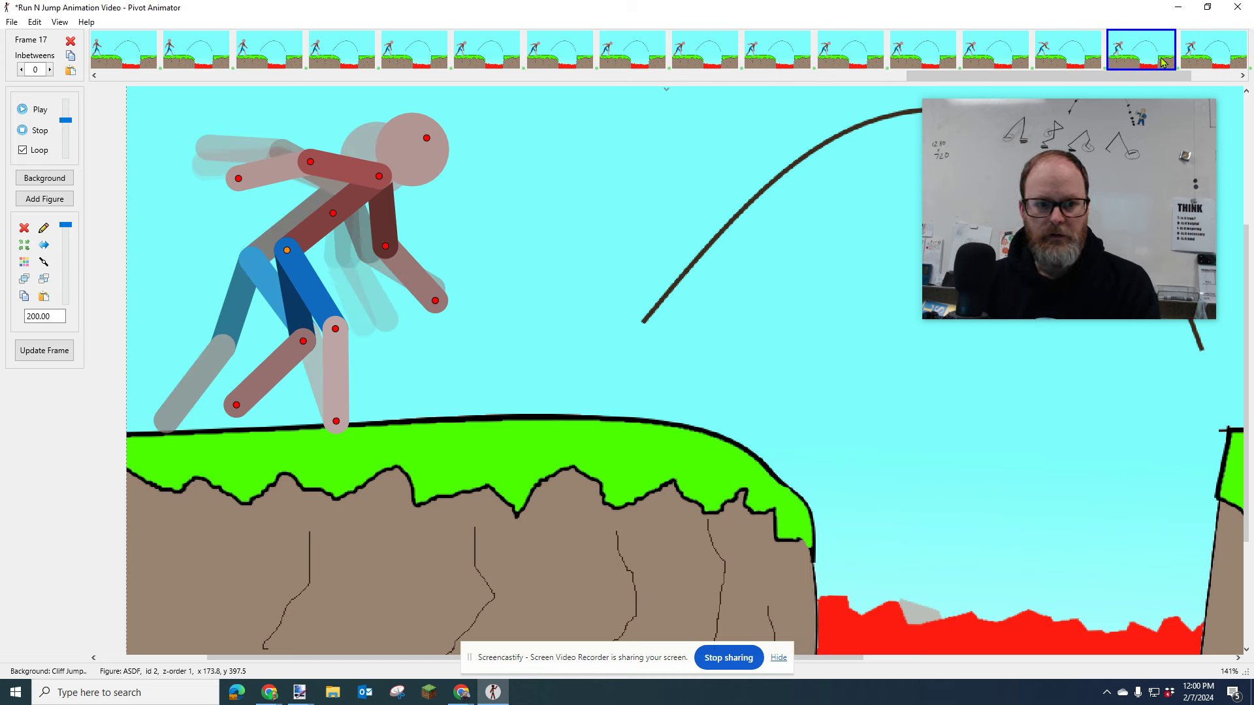
left_click(1201, 57)
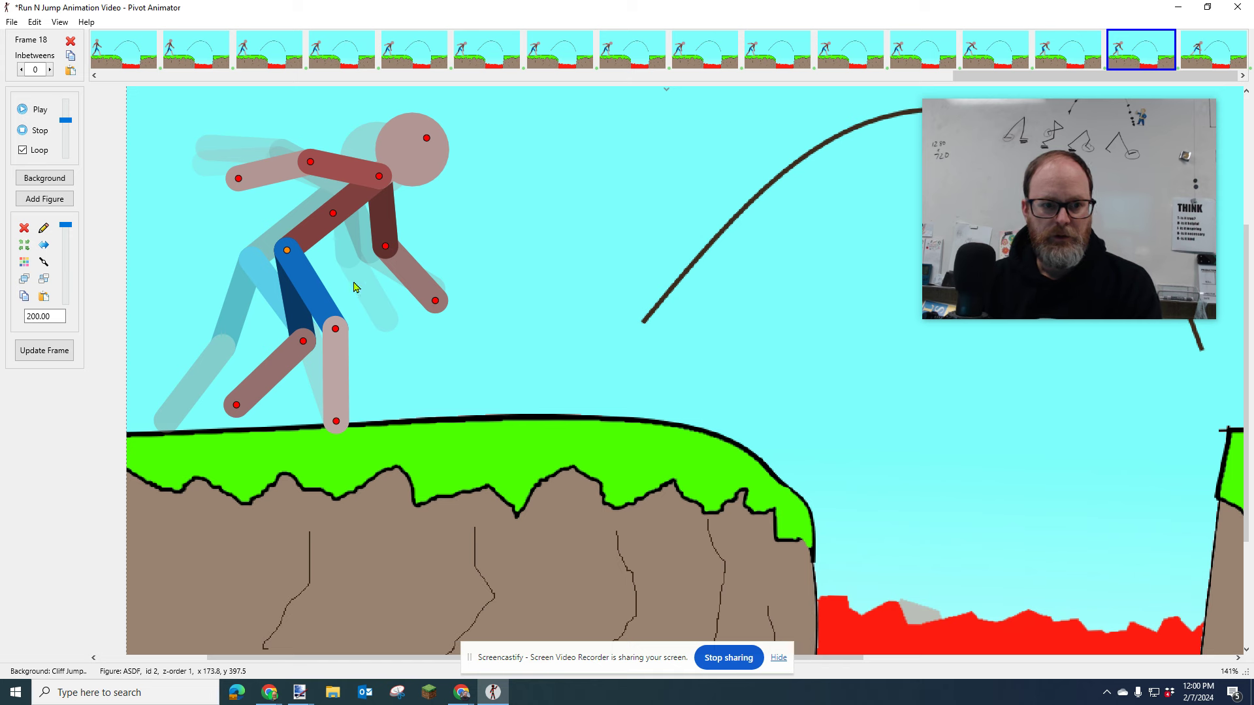
- Pose frame 18 with the figure shifted forward, knees bent and arms swung back
left_click_drag(287, 251, 337, 250)
left_click_drag(386, 335, 341, 431)
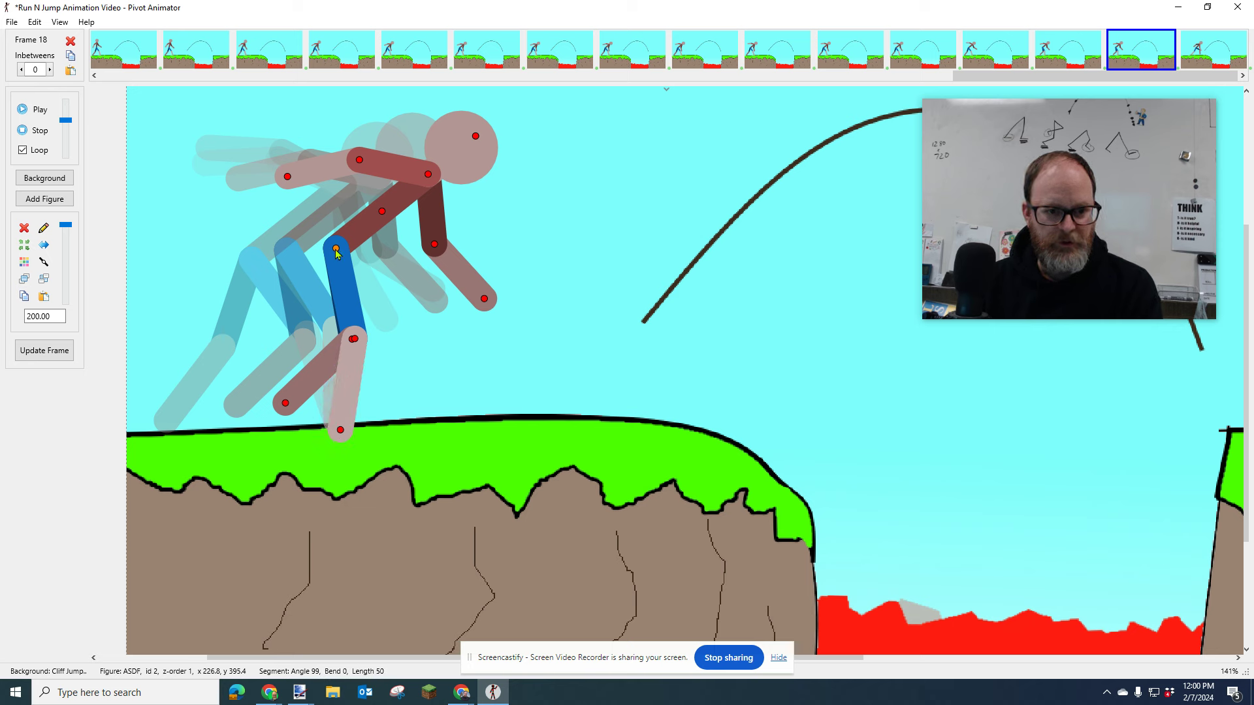
left_click_drag(336, 250, 333, 242)
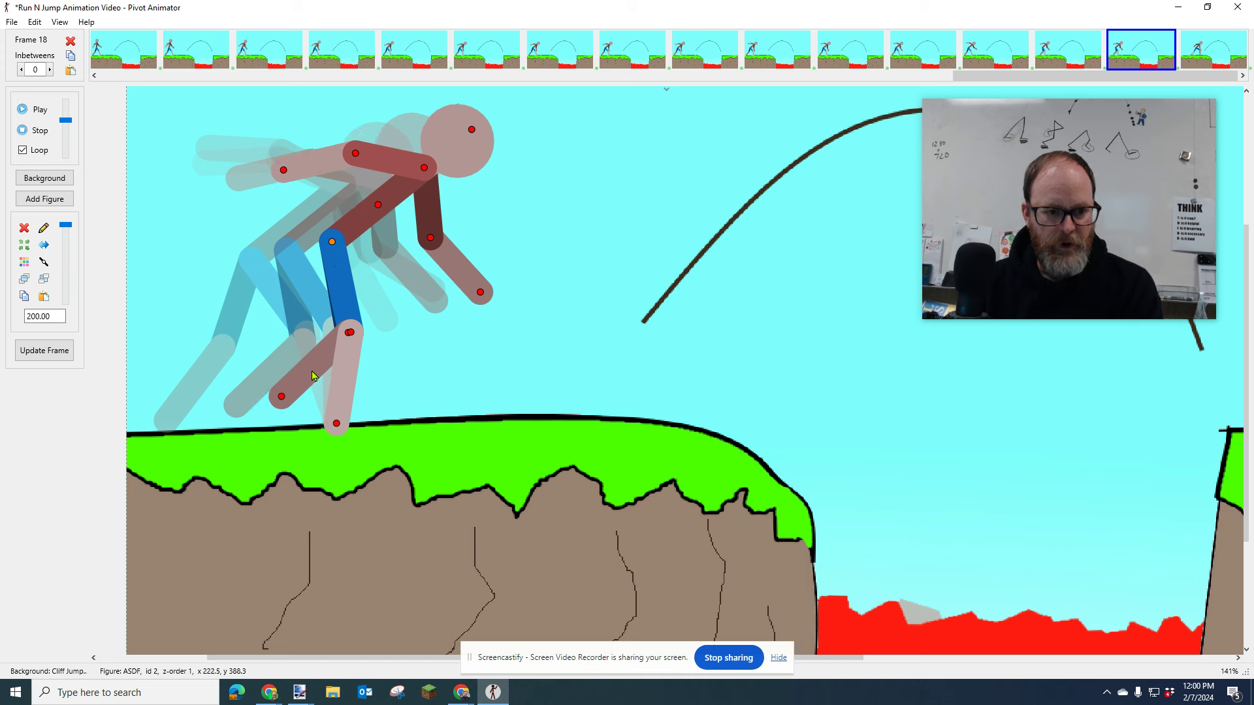
left_click_drag(281, 397, 253, 348)
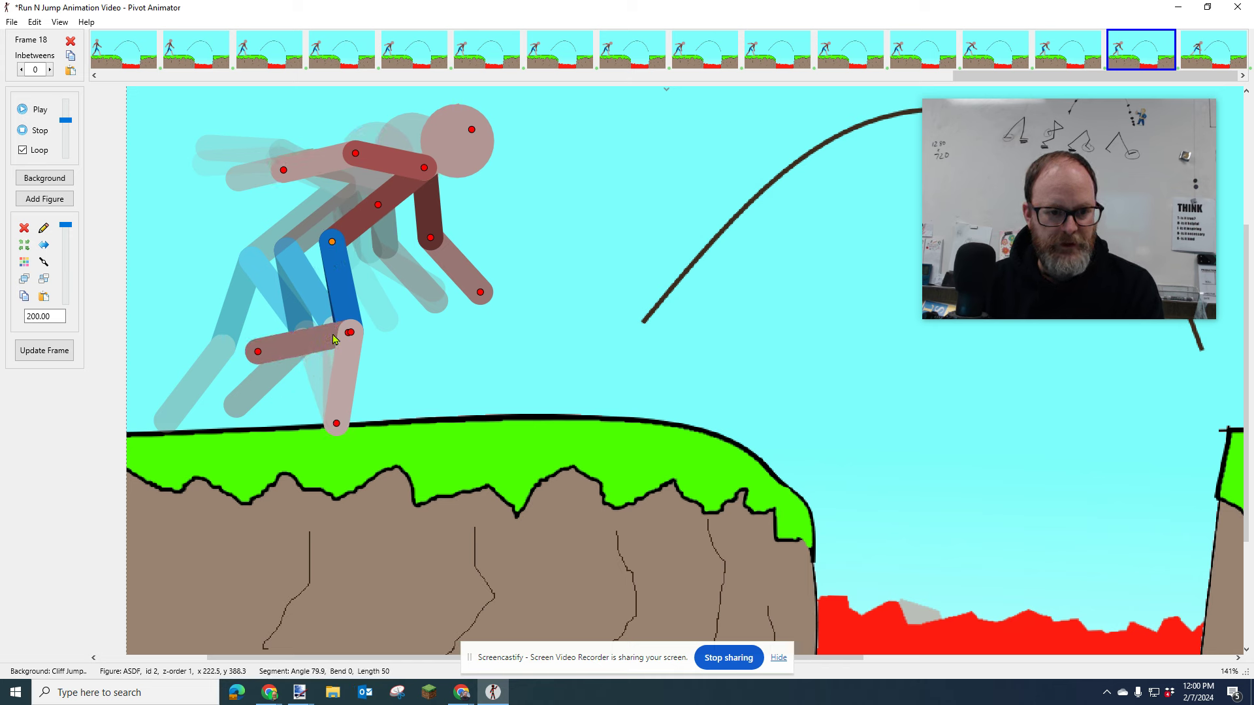
left_click_drag(346, 335, 409, 325)
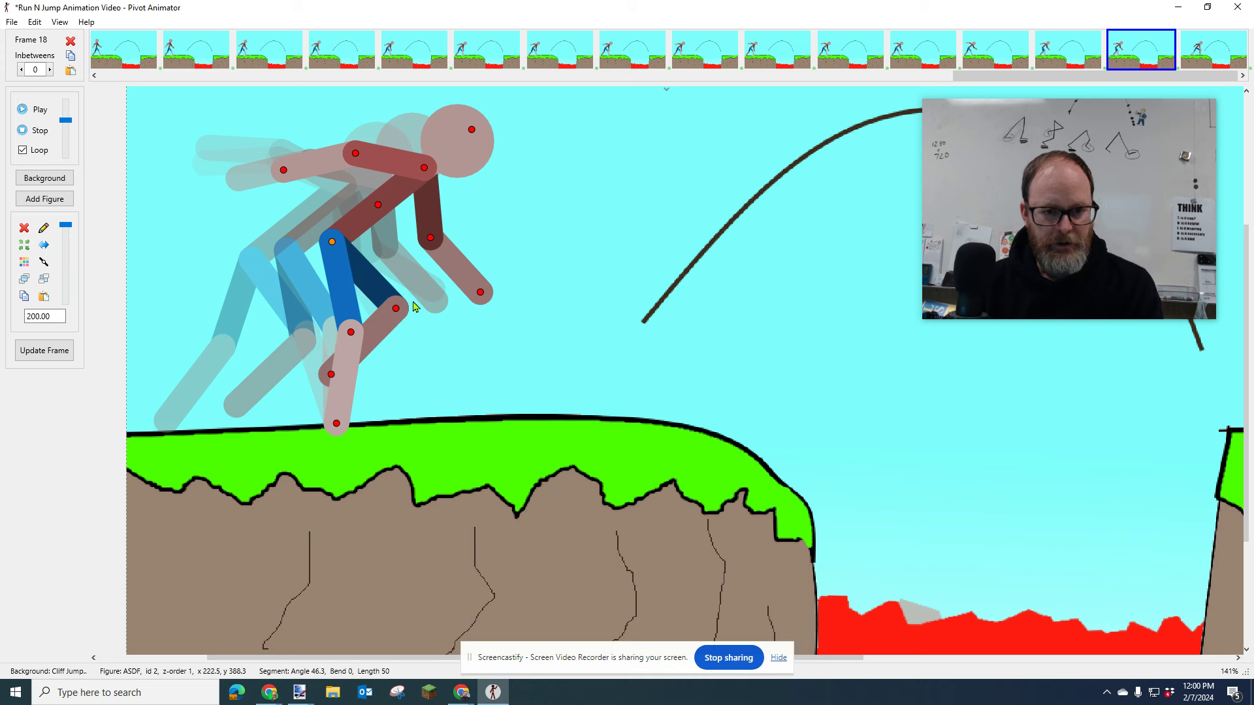
left_click_drag(357, 156, 363, 192)
left_click_drag(431, 242, 384, 230)
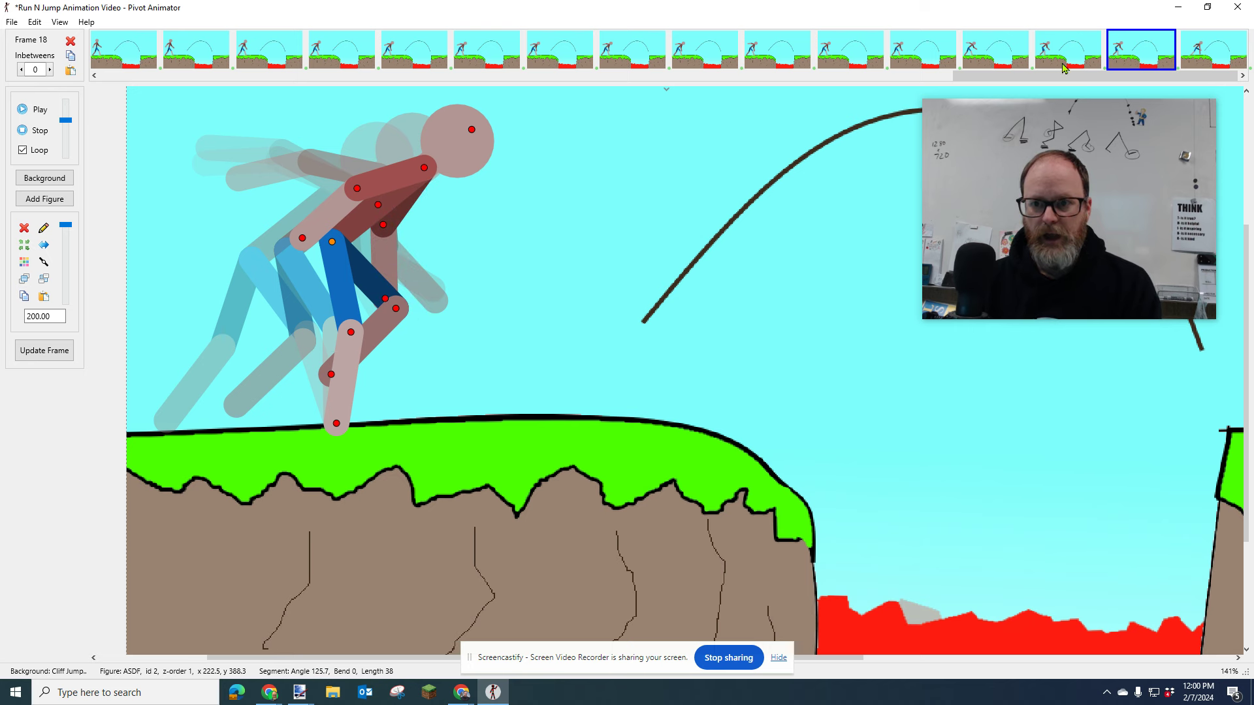
- Step back and forth through the surrounding frames to preview the new frame's motion
left_click(1066, 60)
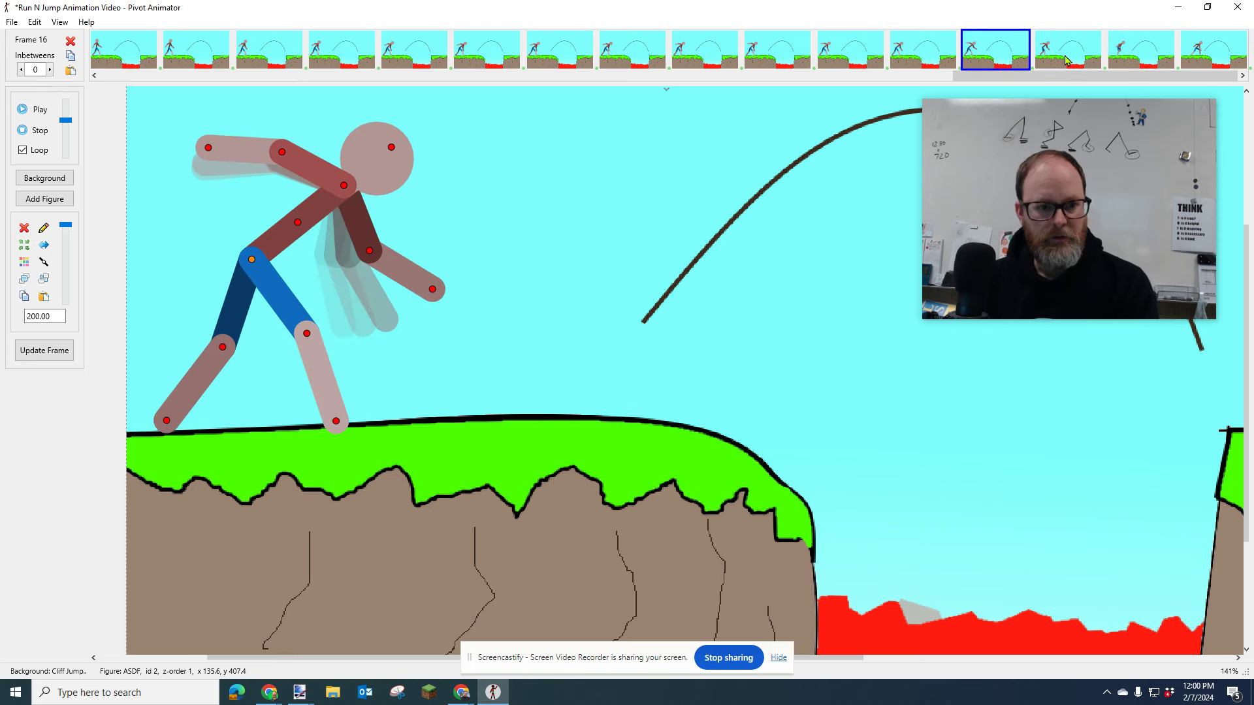
key("Right")
key("Right")
key("Left")
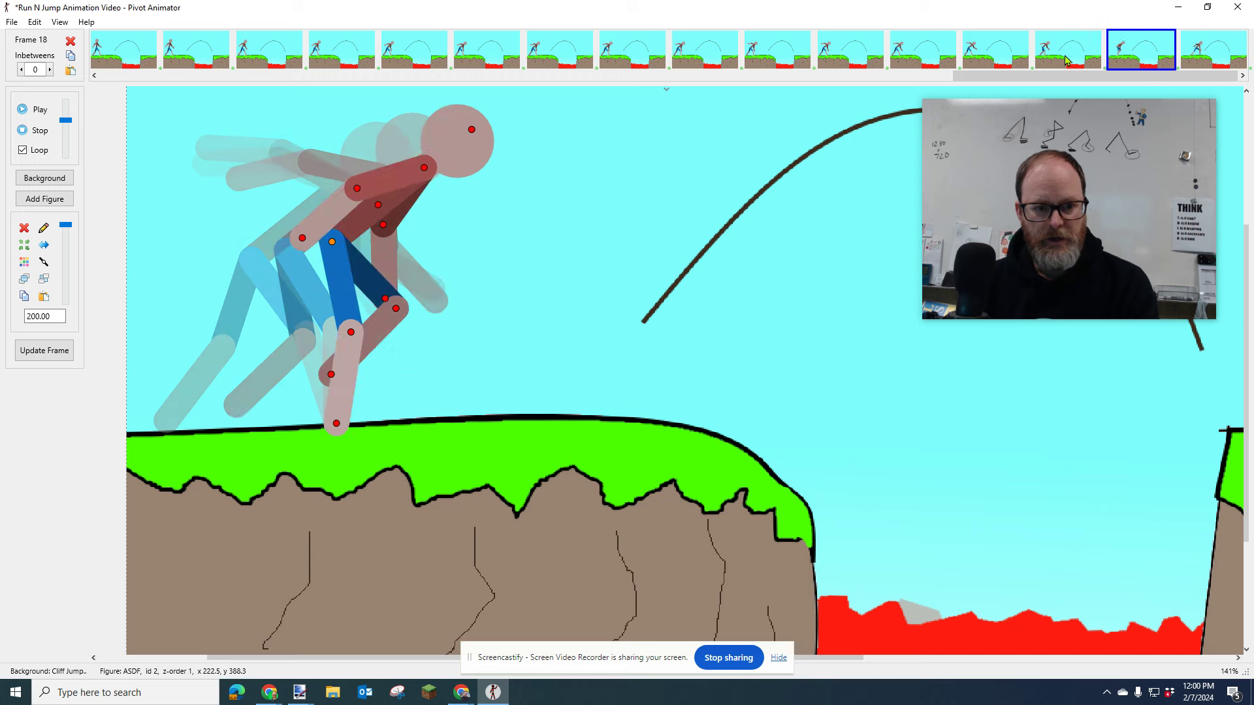
key("Left")
key("Left")
key("Right")
key("Right")
key("Right")
key("Right")
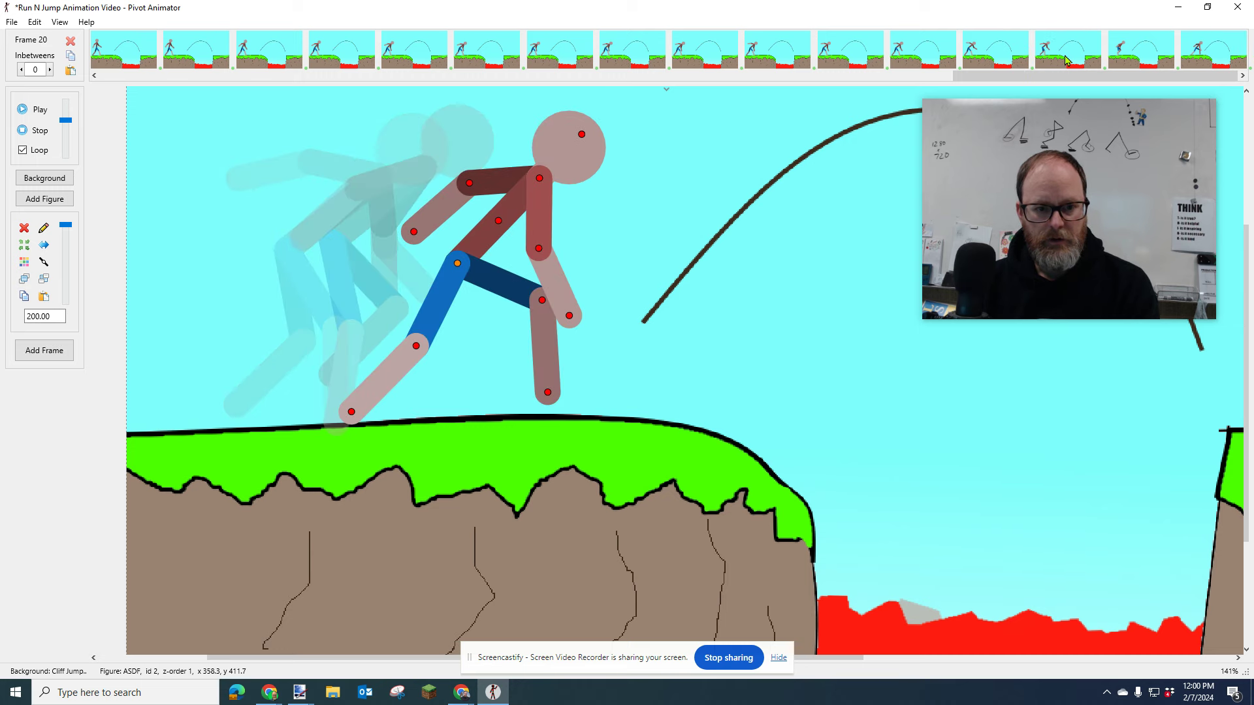
mouse_move(974, 258)
key("Left")
key("Left")
key("Left")
key("Left")
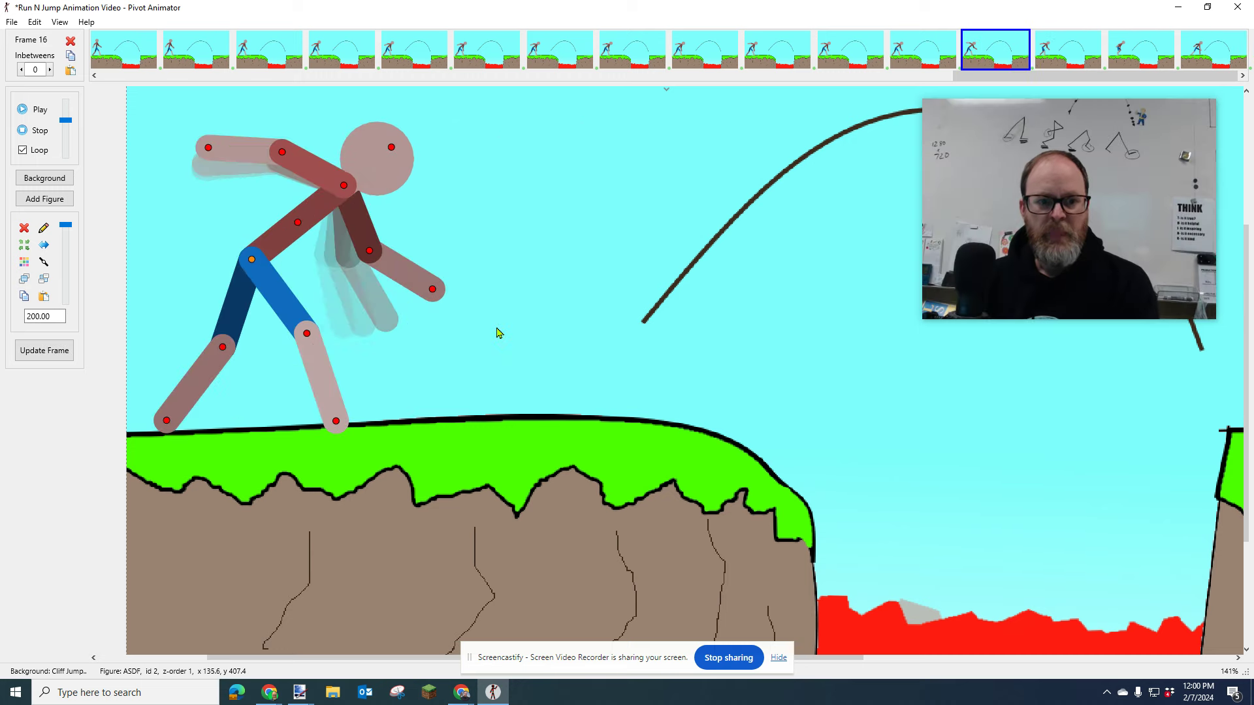
key("Right")
key("Right")
key("Right")
key("Left")
key("Right")
key("Left")
key("Left")
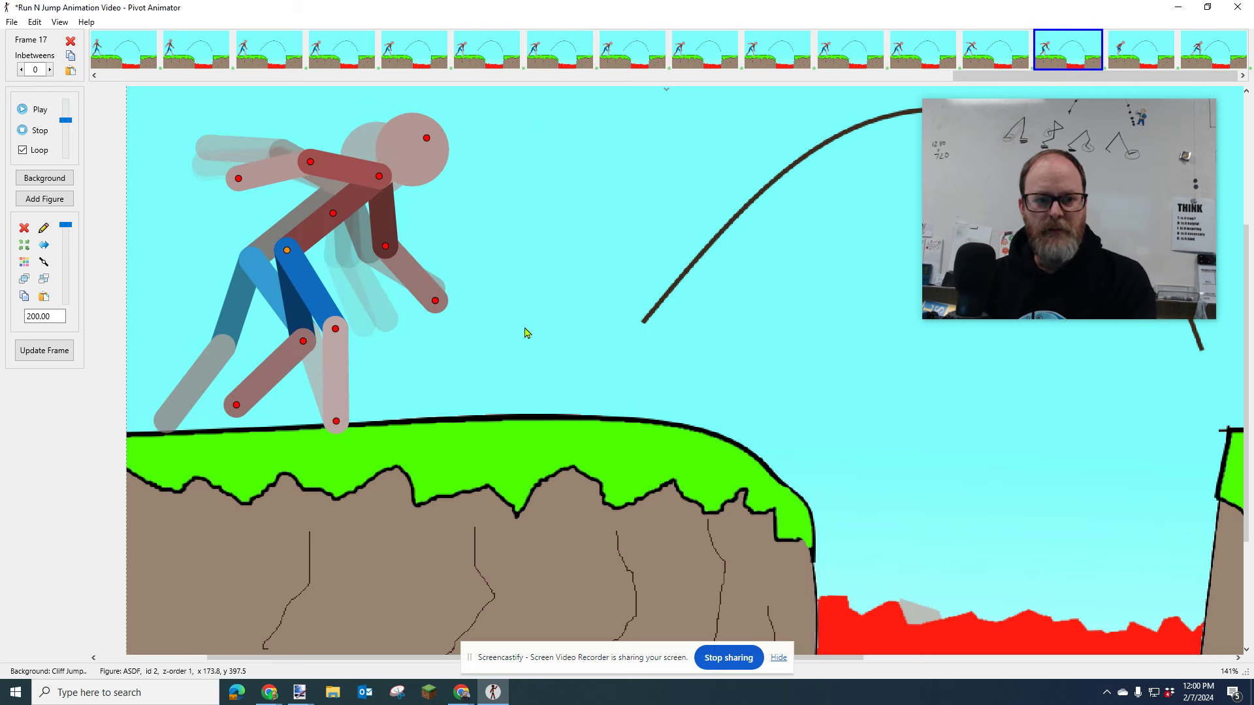
key("Left")
key("Left")
key("Left")
key("Right")
key("Right")
key("Right")
key("Right")
key("Right")
key("Right")
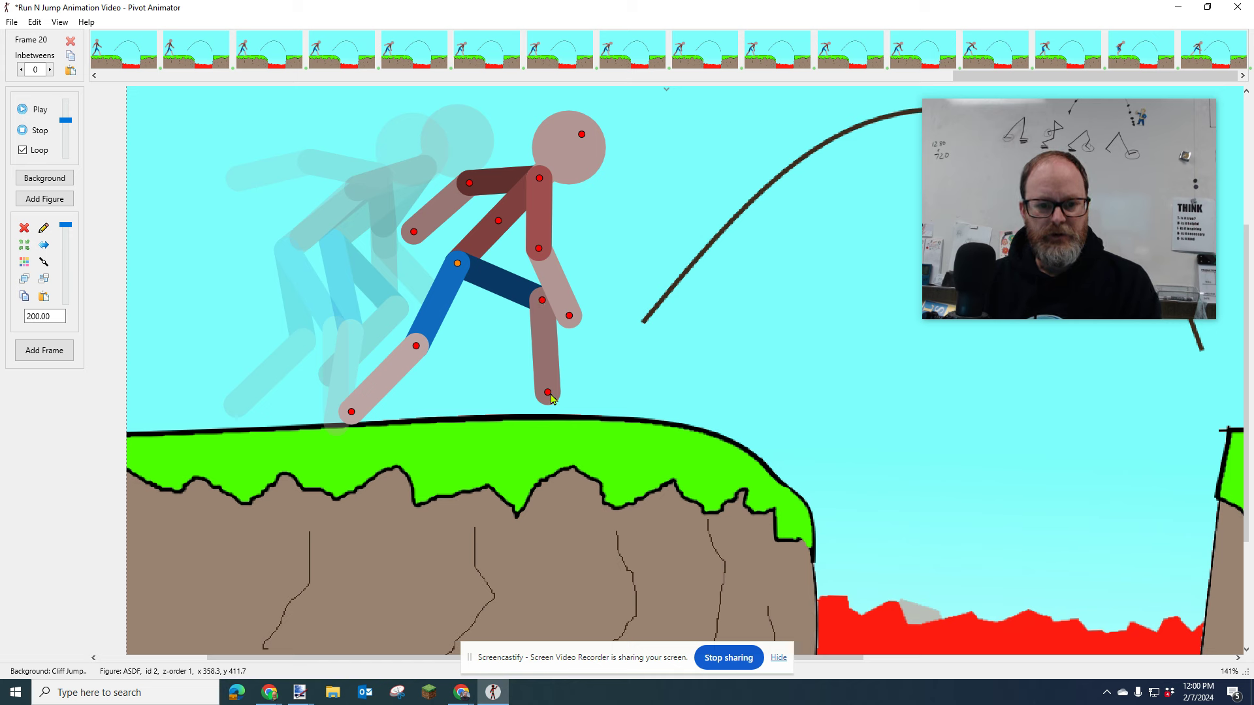
- Raise the front knee, tilt the torso back, shift the figure down-right, and add it as a frame
left_click_drag(554, 397, 598, 381)
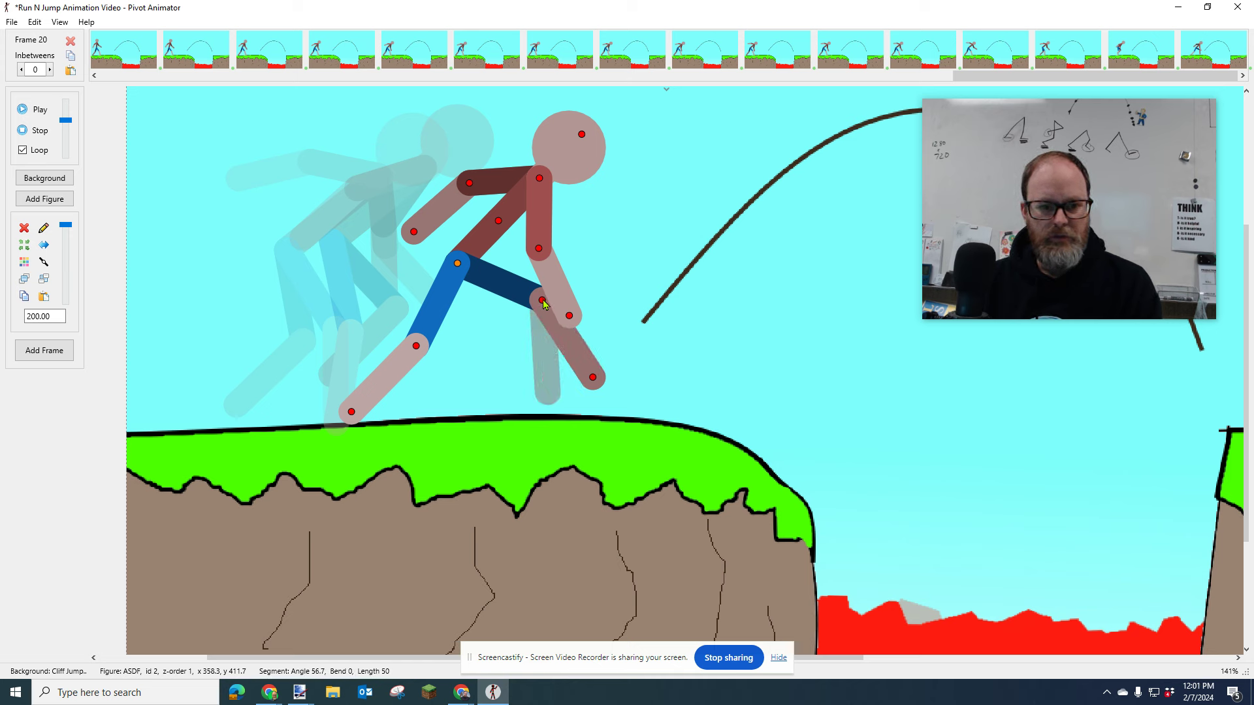
left_click_drag(544, 303, 537, 312)
left_click_drag(498, 226, 551, 232)
left_click_drag(456, 188, 454, 166)
left_click_drag(414, 347, 405, 328)
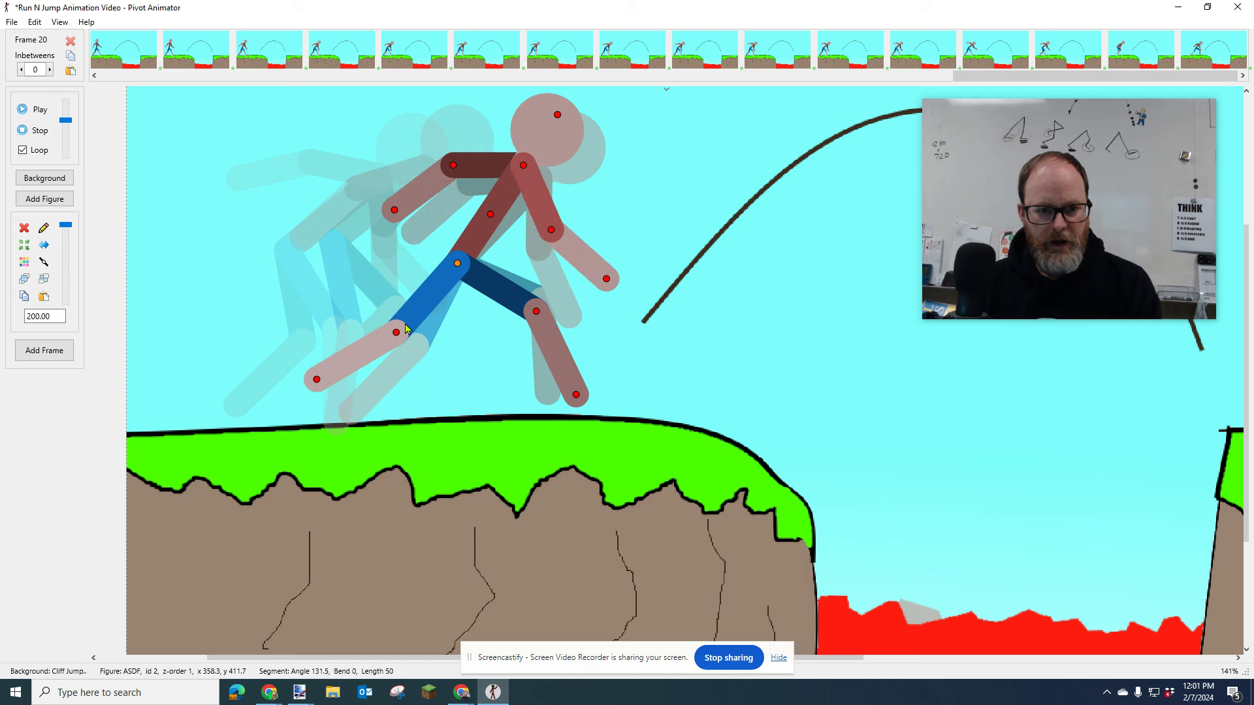
left_click_drag(457, 265, 481, 280)
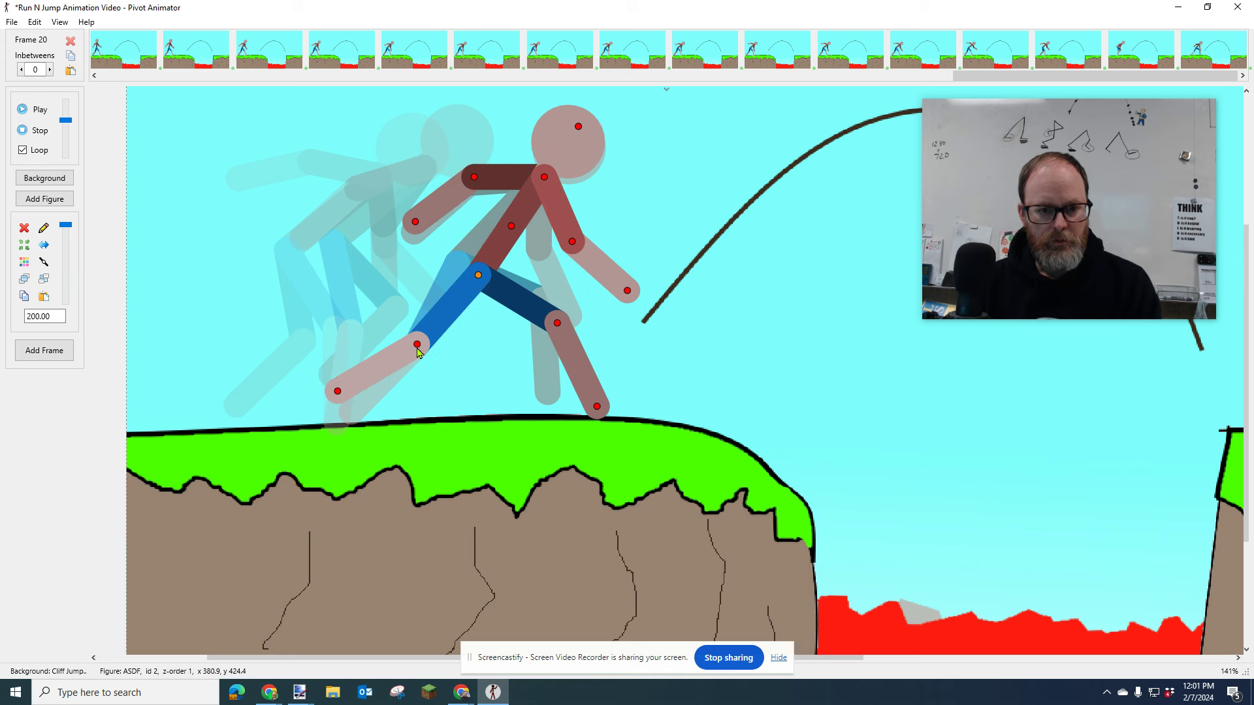
left_click_drag(338, 394, 348, 326)
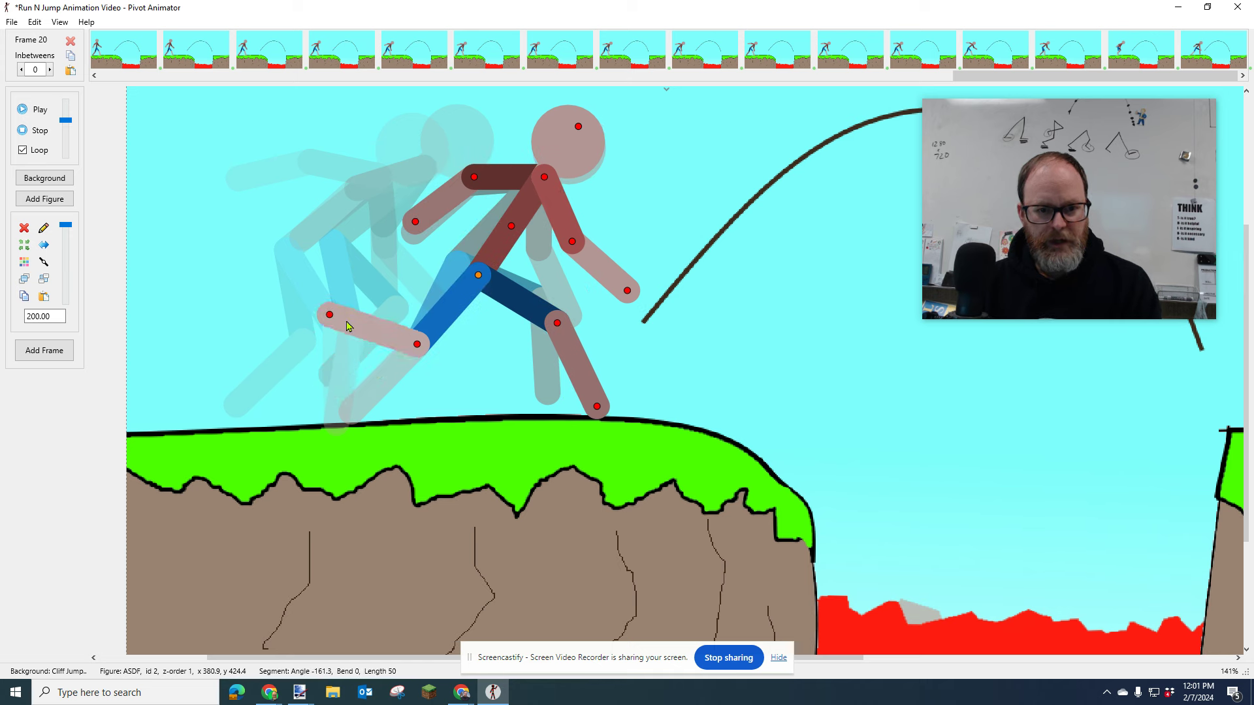
left_click_drag(418, 348, 463, 358)
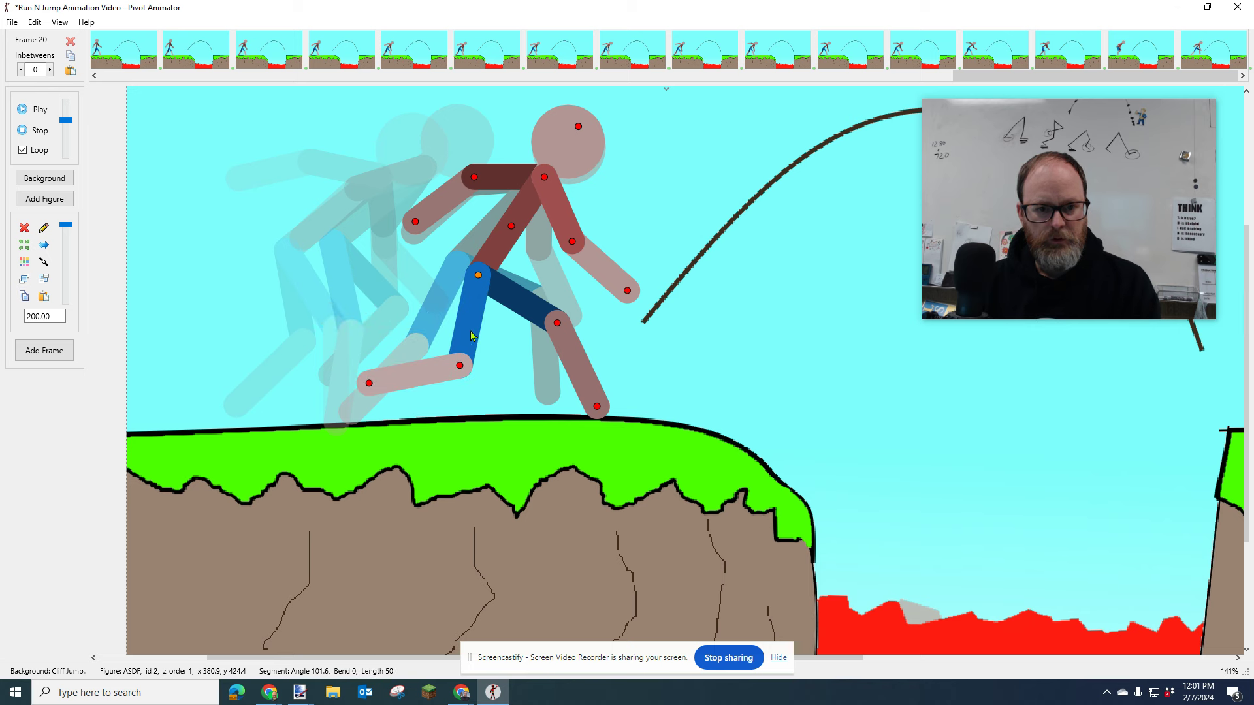
key("Return")
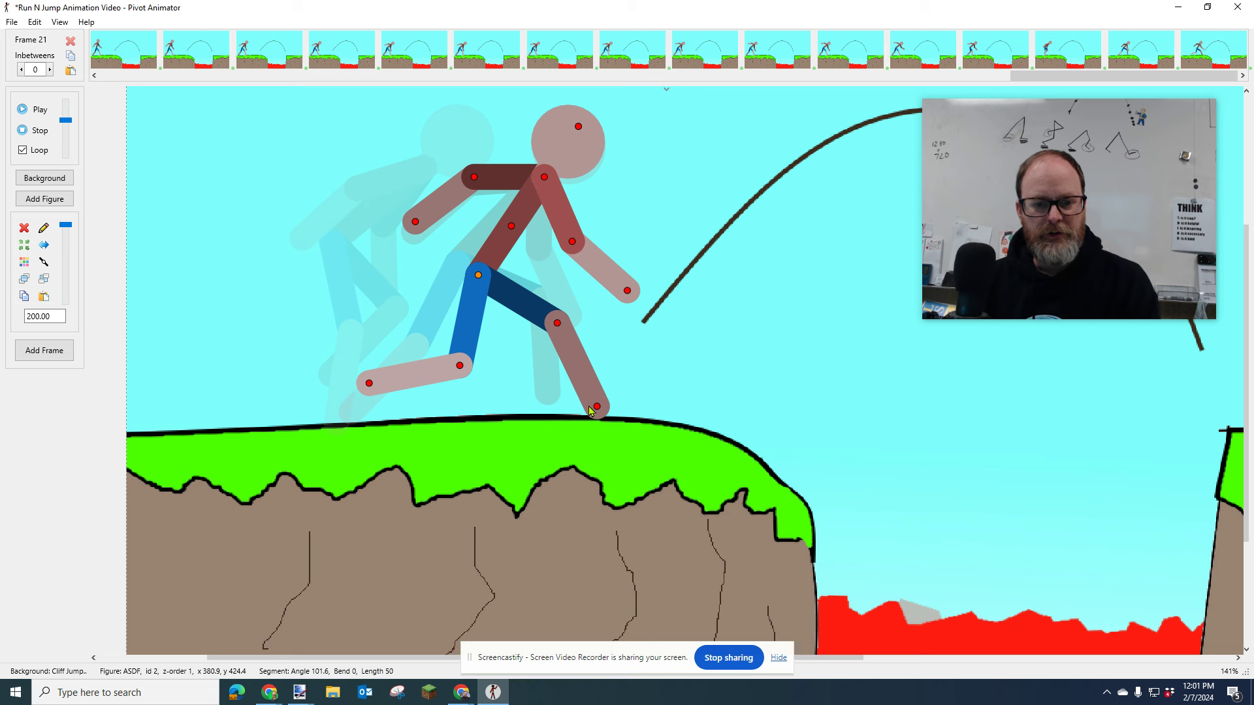
- Move the figure up and forward, tilt it about 12°, tuck one leg and swing both arms down-back
left_click_drag(597, 407, 560, 400)
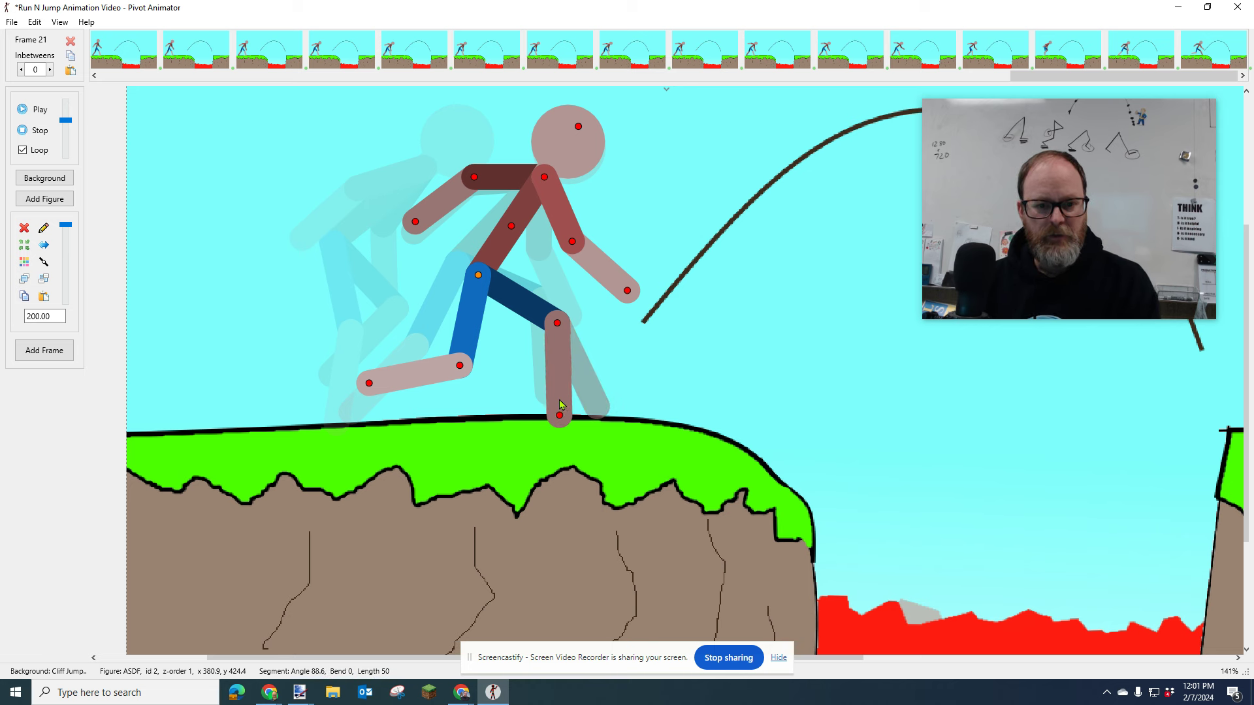
left_click_drag(482, 285, 523, 273)
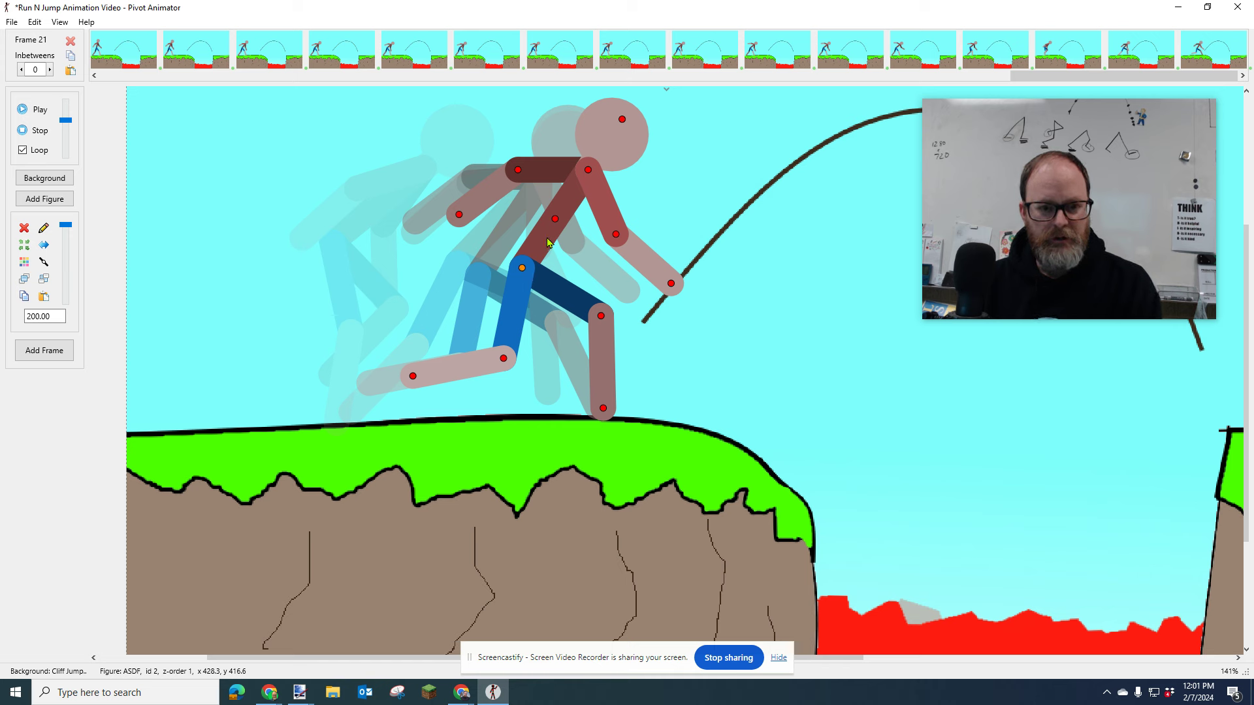
left_click_drag(559, 224, 565, 226)
left_click_drag(522, 269, 546, 253)
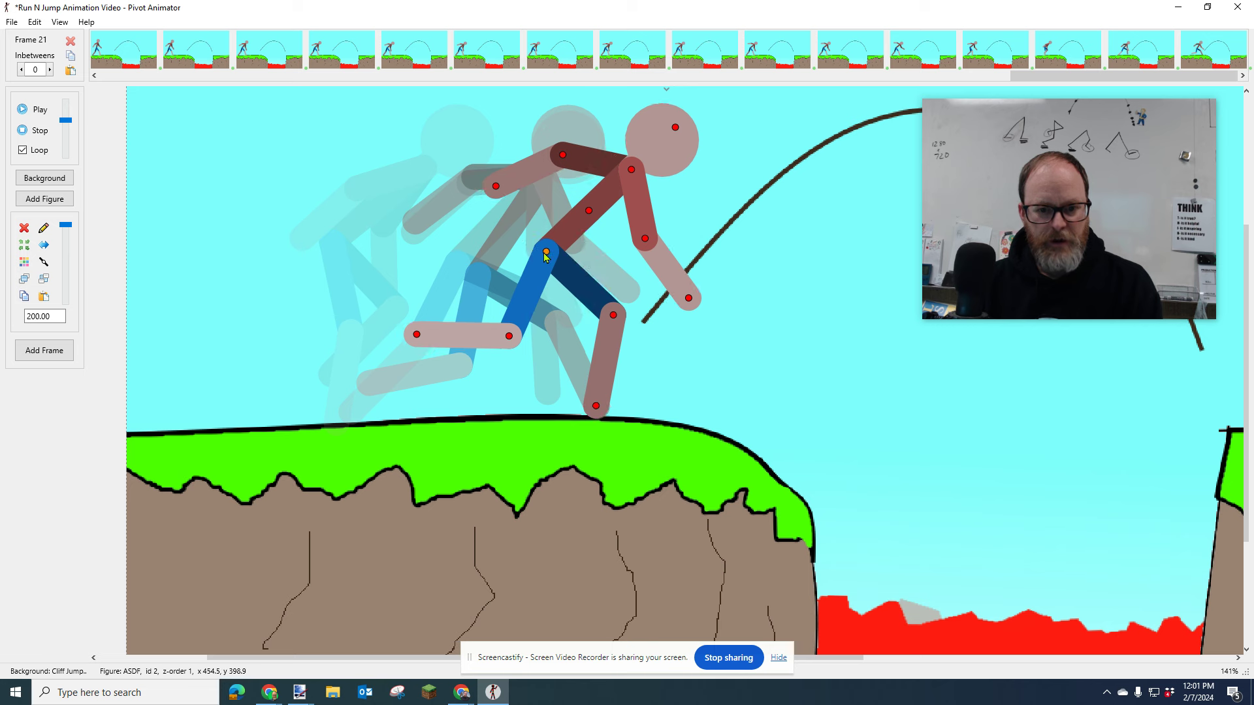
left_click_drag(596, 408, 633, 406)
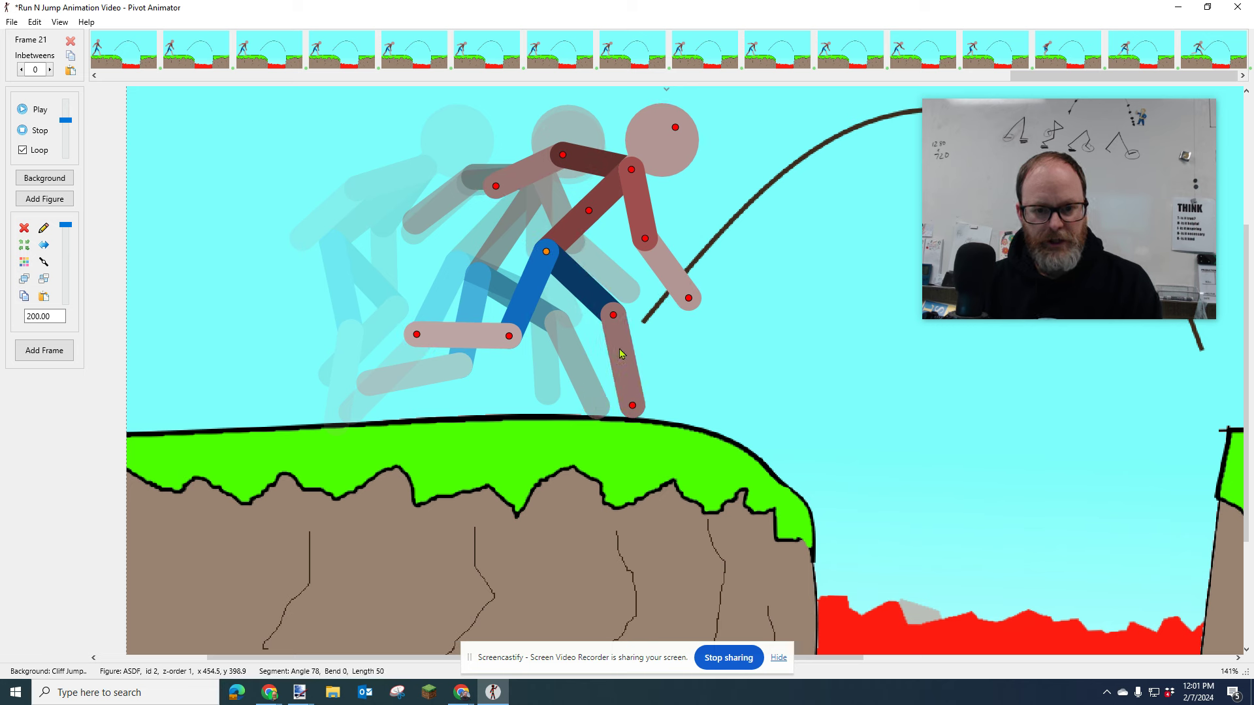
left_click_drag(613, 316, 583, 325)
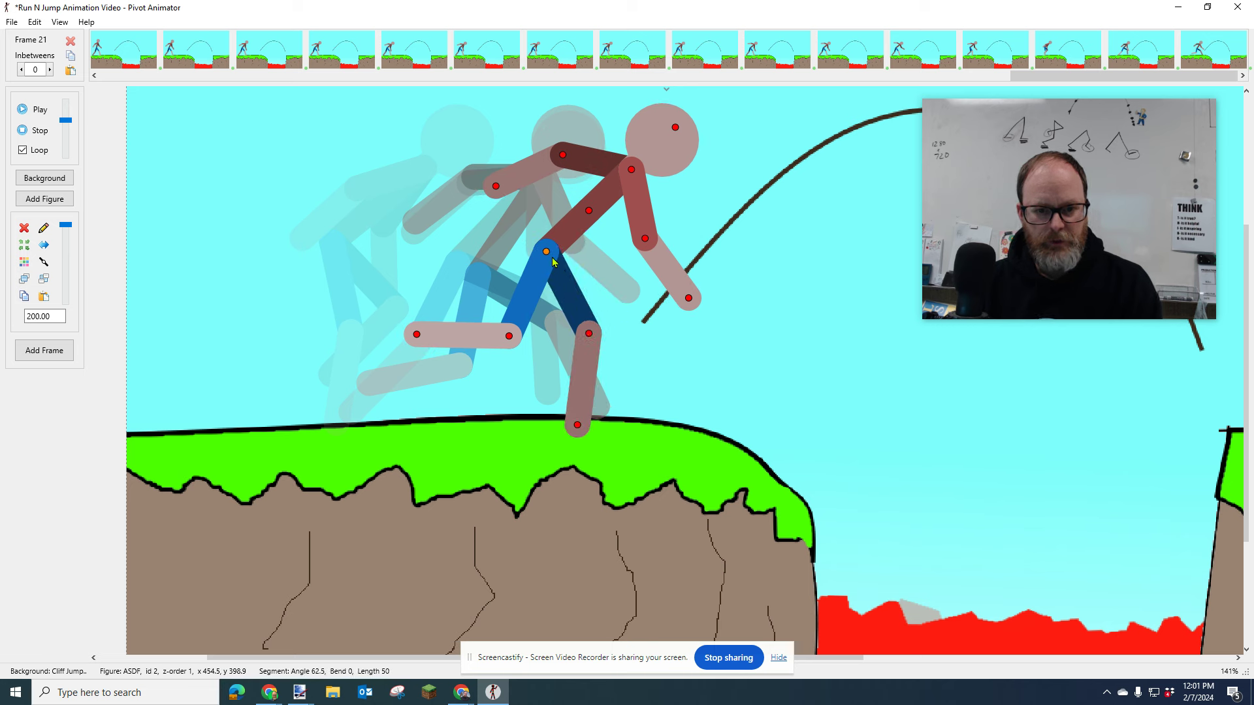
left_click_drag(547, 254, 570, 239)
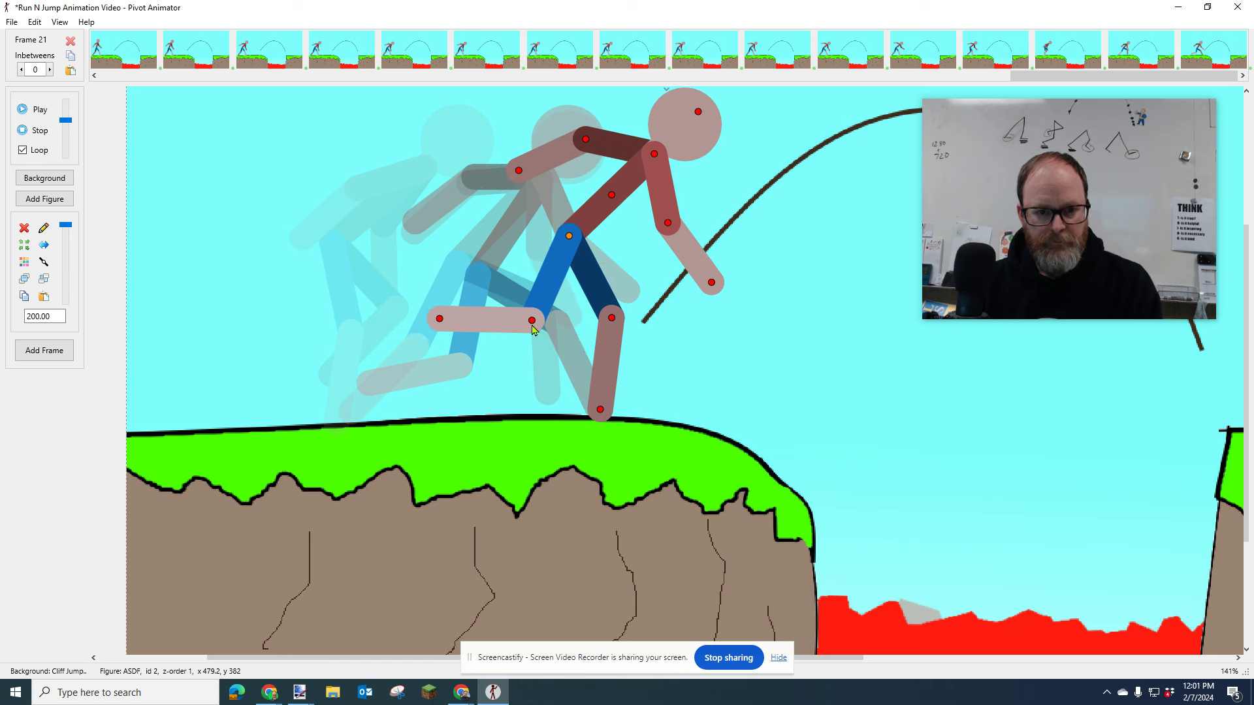
left_click_drag(532, 321, 566, 328)
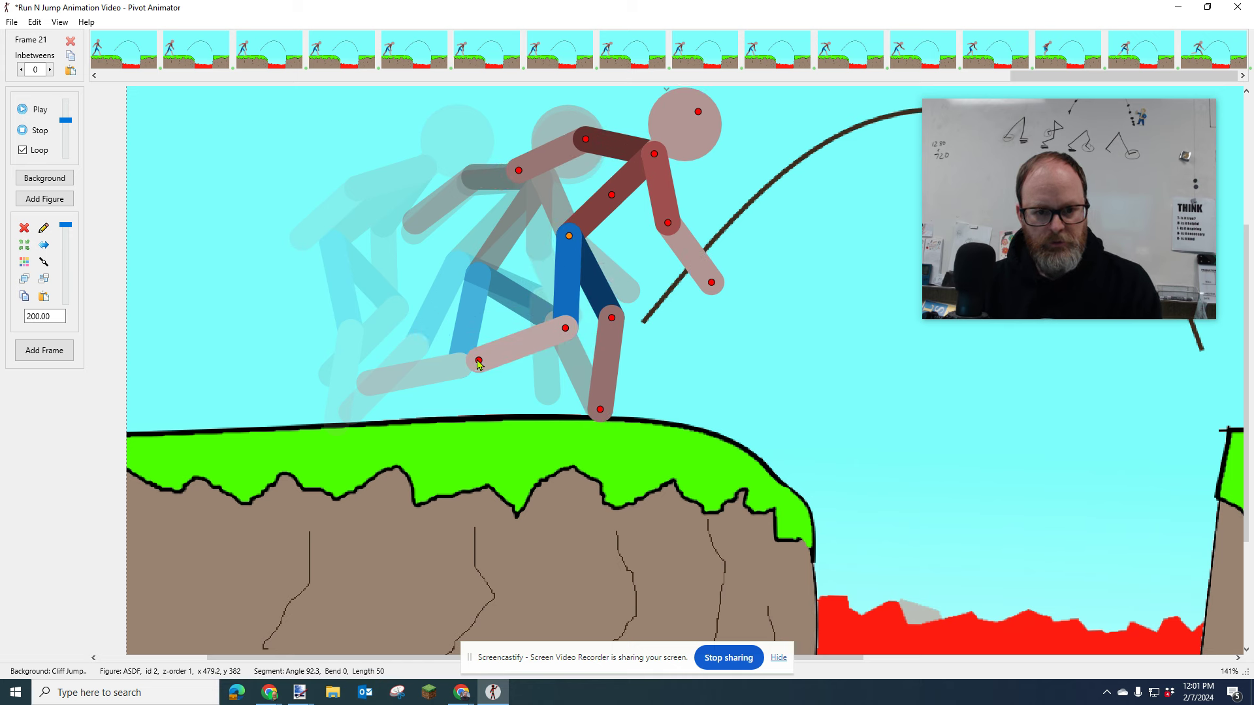
left_click_drag(478, 361, 484, 332)
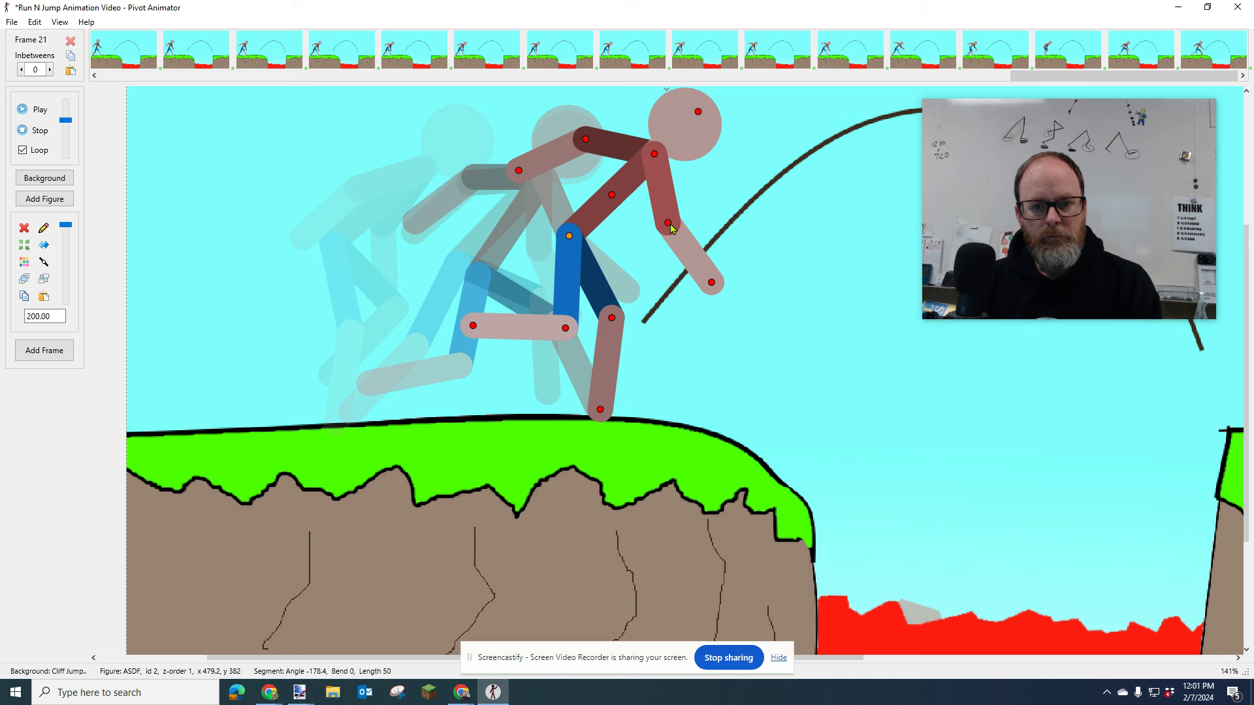
left_click_drag(668, 224, 642, 224)
left_click_drag(590, 145, 588, 169)
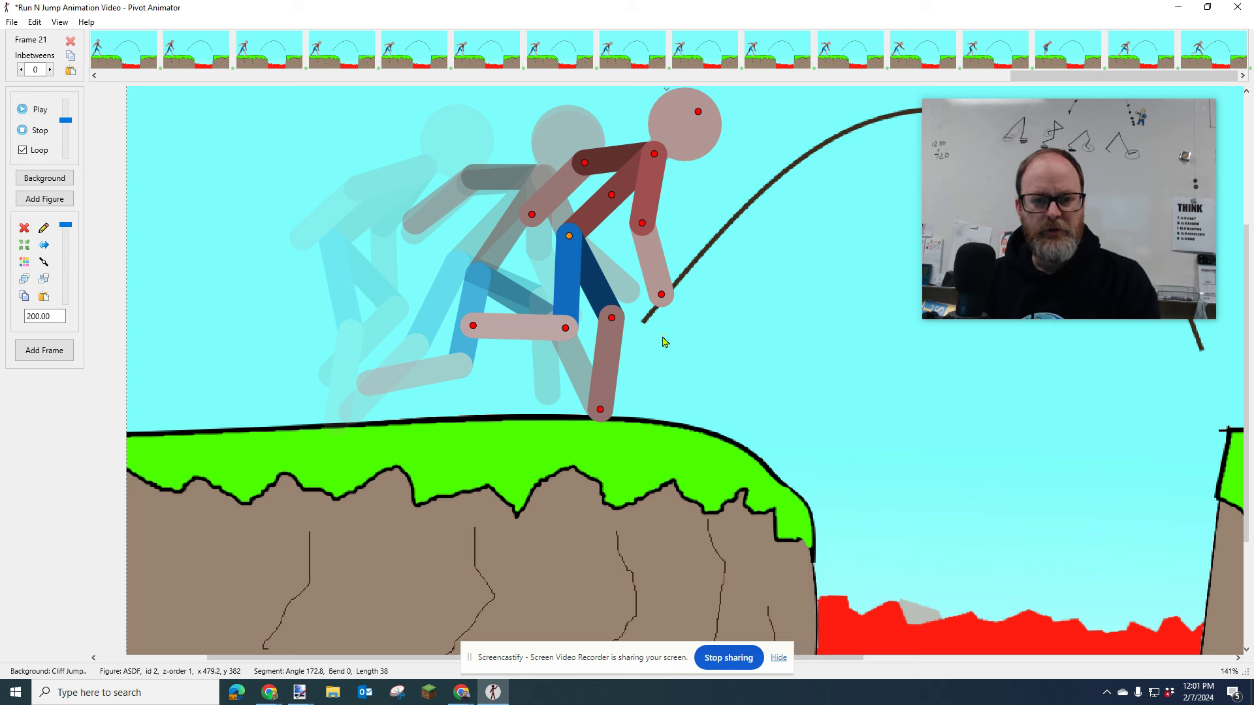
- Add frame 22 with the figure pushed up-right for takeoff, rear leg back and arm forward
key("ctrl+f")
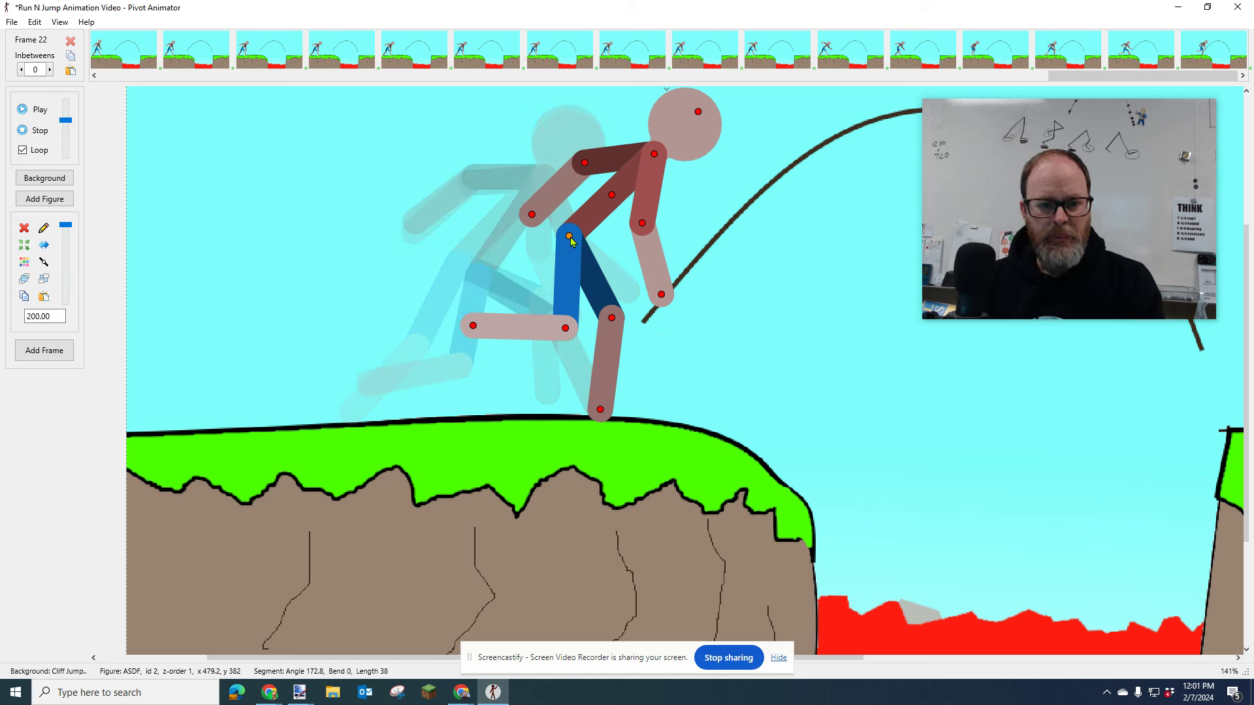
left_click_drag(569, 237, 631, 211)
left_click_drag(674, 294, 602, 310)
left_click_drag(537, 361, 573, 385)
left_click_drag(634, 224, 669, 228)
left_click_drag(668, 325, 719, 305)
mouse_move(684, 158)
left_mouse_down()
mouse_move(679, 146)
mouse_move(711, 203)
mouse_move(691, 181)
left_mouse_up()
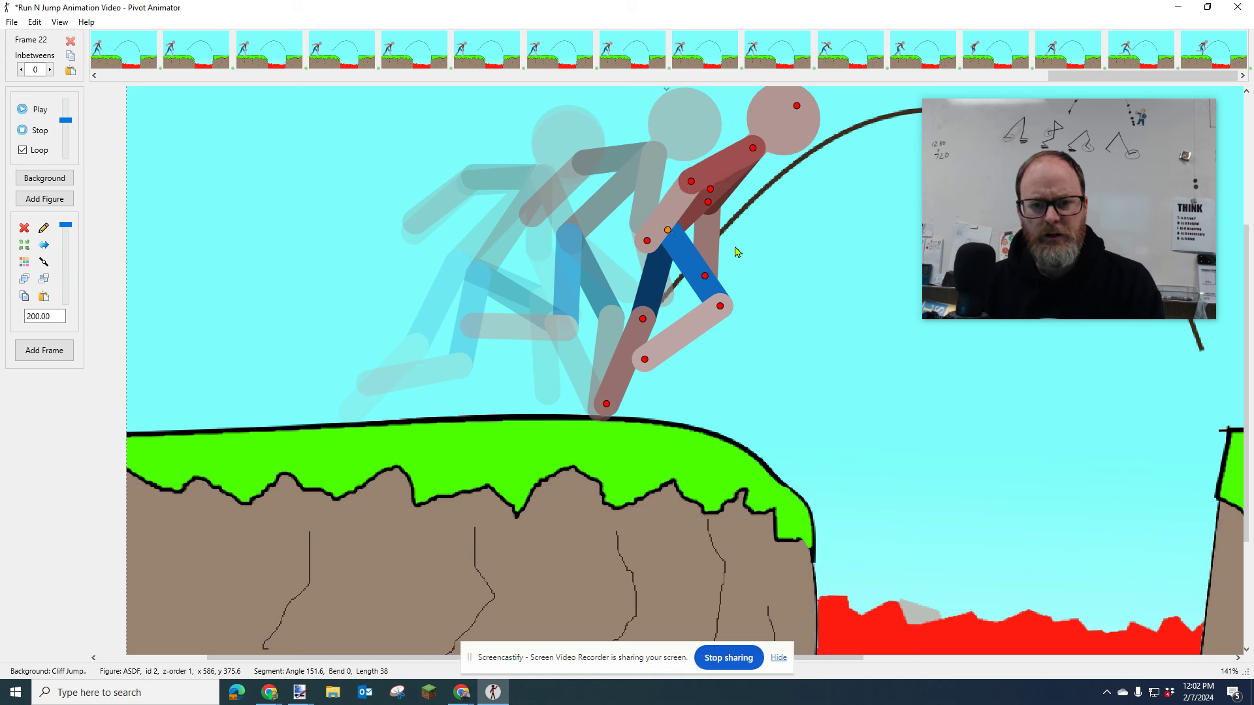
- Add frame 23 with the figure high above the cliff edge, knees tucked, arms reaching forward
key("Return")
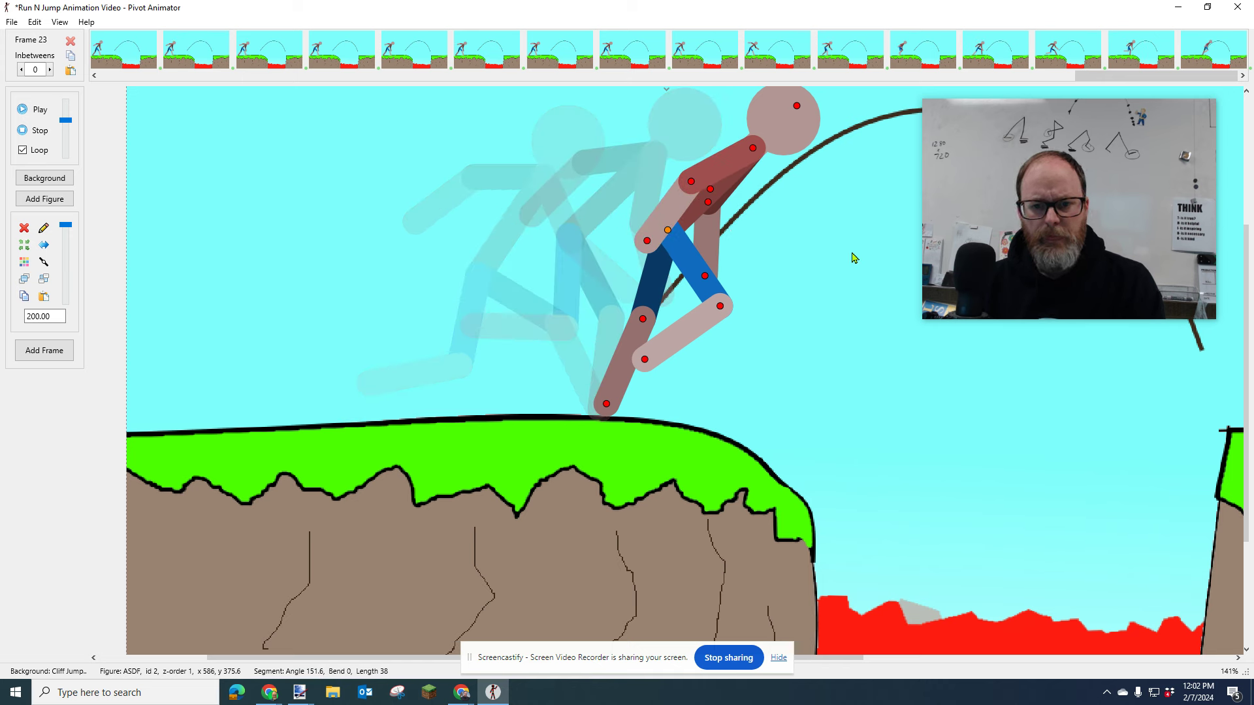
left_click_drag(1022, 229, 1032, 467)
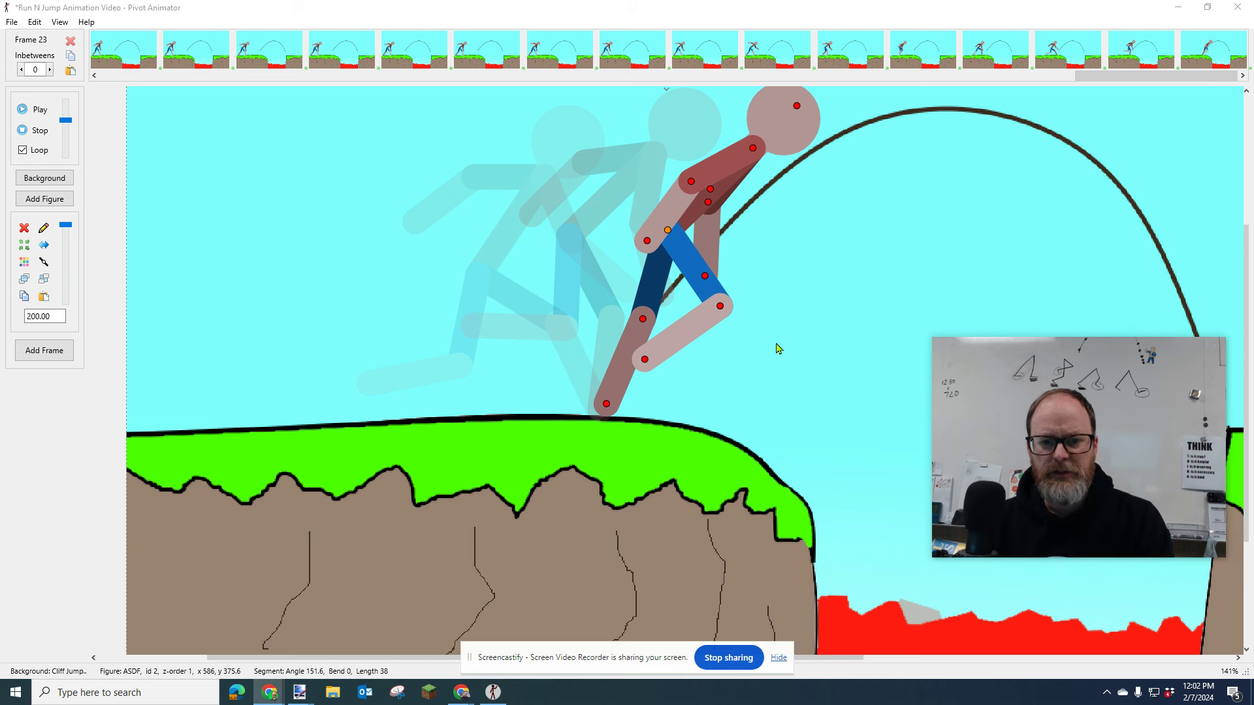
left_click_drag(668, 232, 730, 186)
left_click_drag(753, 140, 725, 113)
left_click_drag(770, 158, 827, 173)
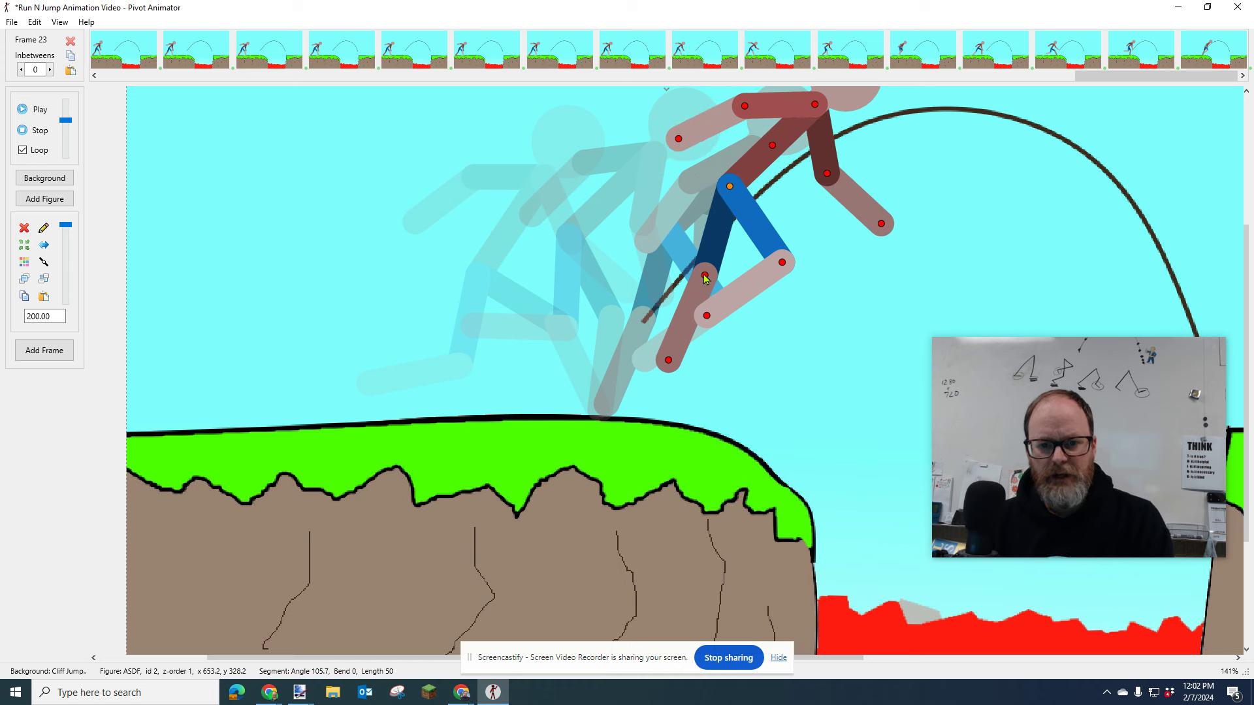
left_click_drag(705, 277, 684, 266)
left_click_drag(782, 264, 816, 224)
left_click_drag(827, 175, 879, 150)
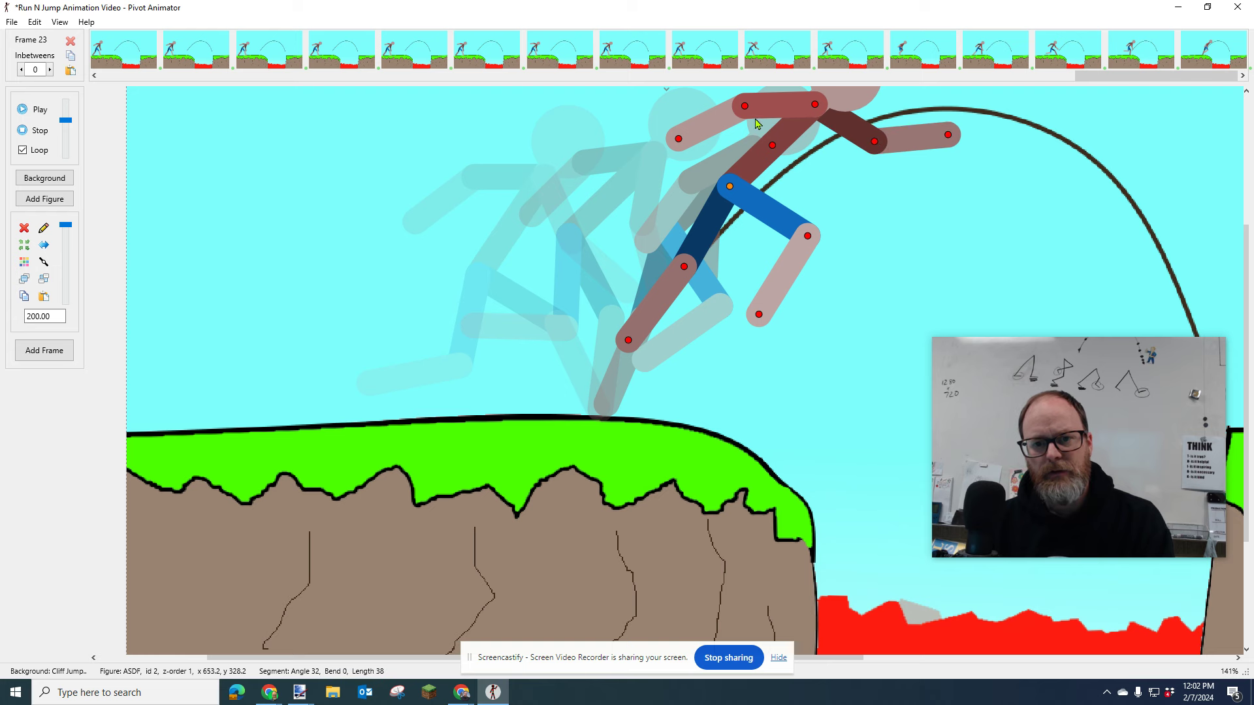
left_click_drag(746, 111, 745, 104)
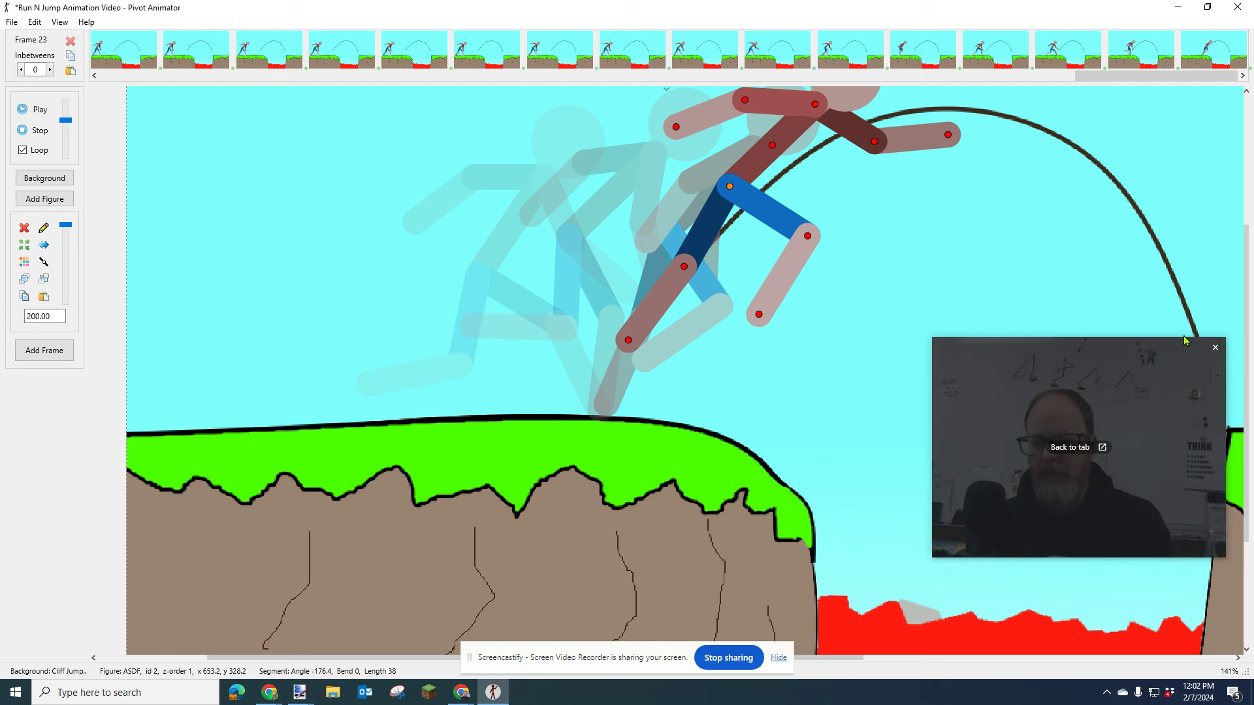
scroll(992, 282, "down", 1)
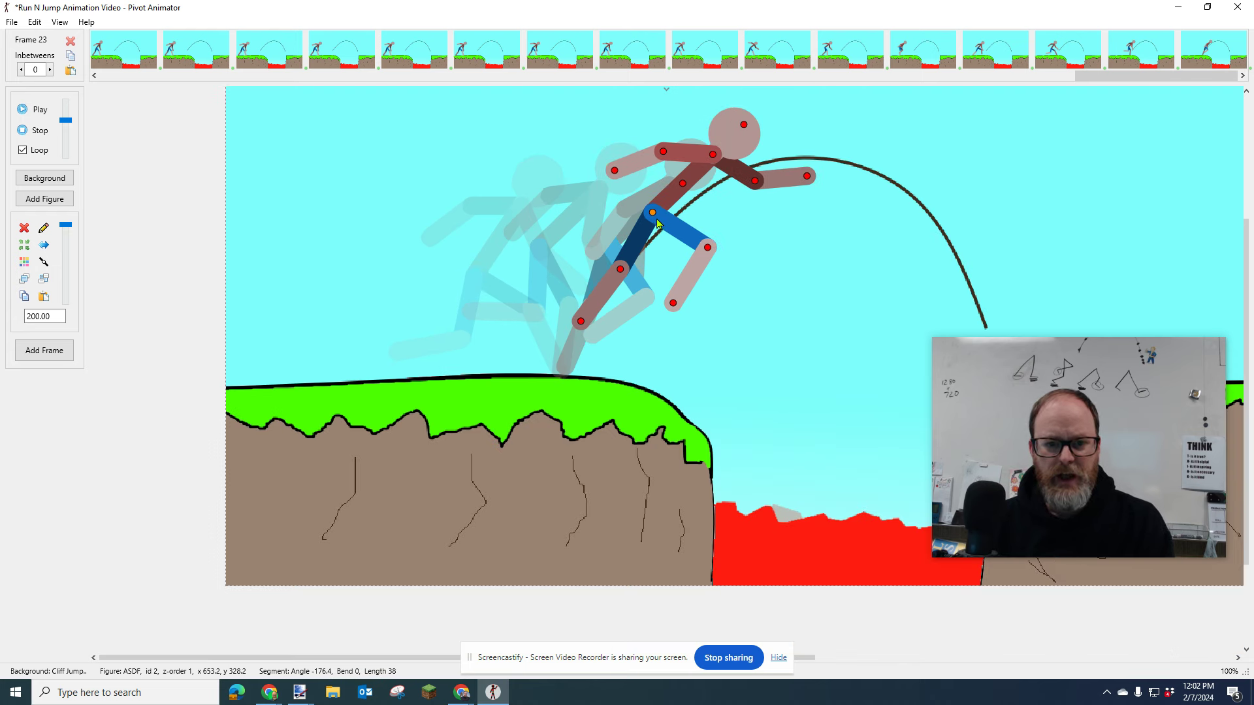
key("ctrl+f")
key("Left")
key("Left")
key("Left")
key("Left")
key("Left")
key("Left")
key("Left")
key("Left")
key("Left")
key("Left")
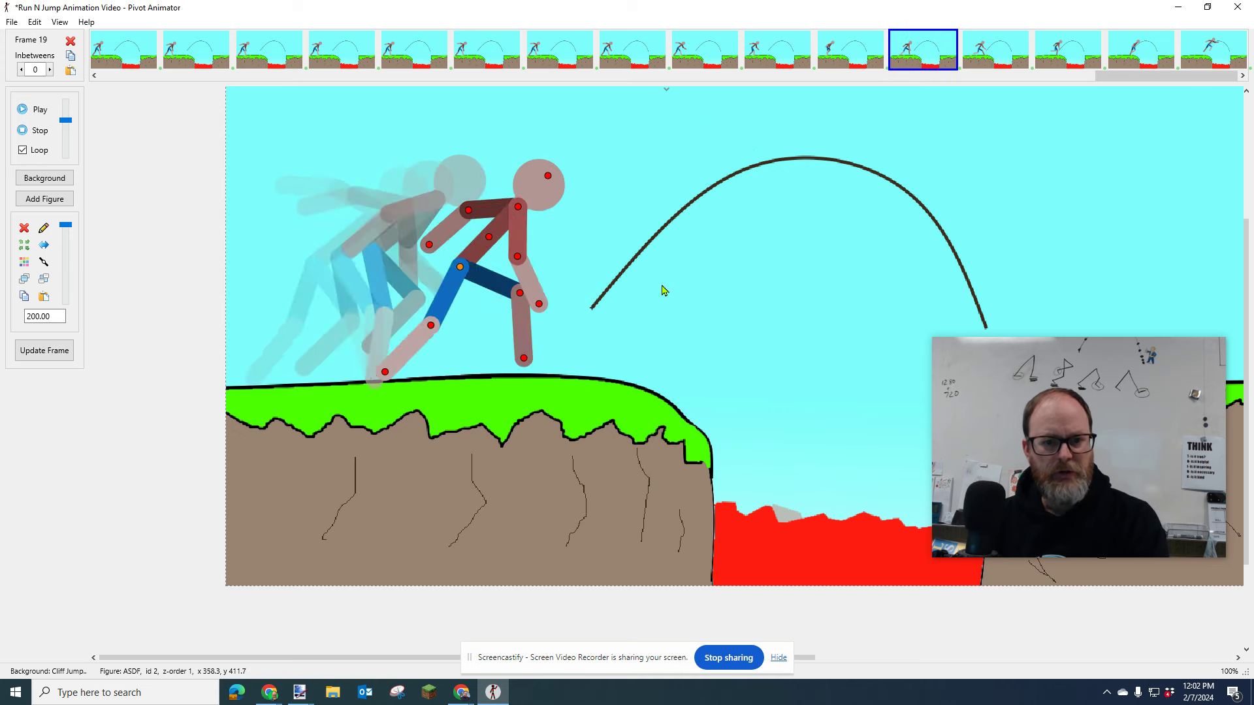
left_click(36, 113)
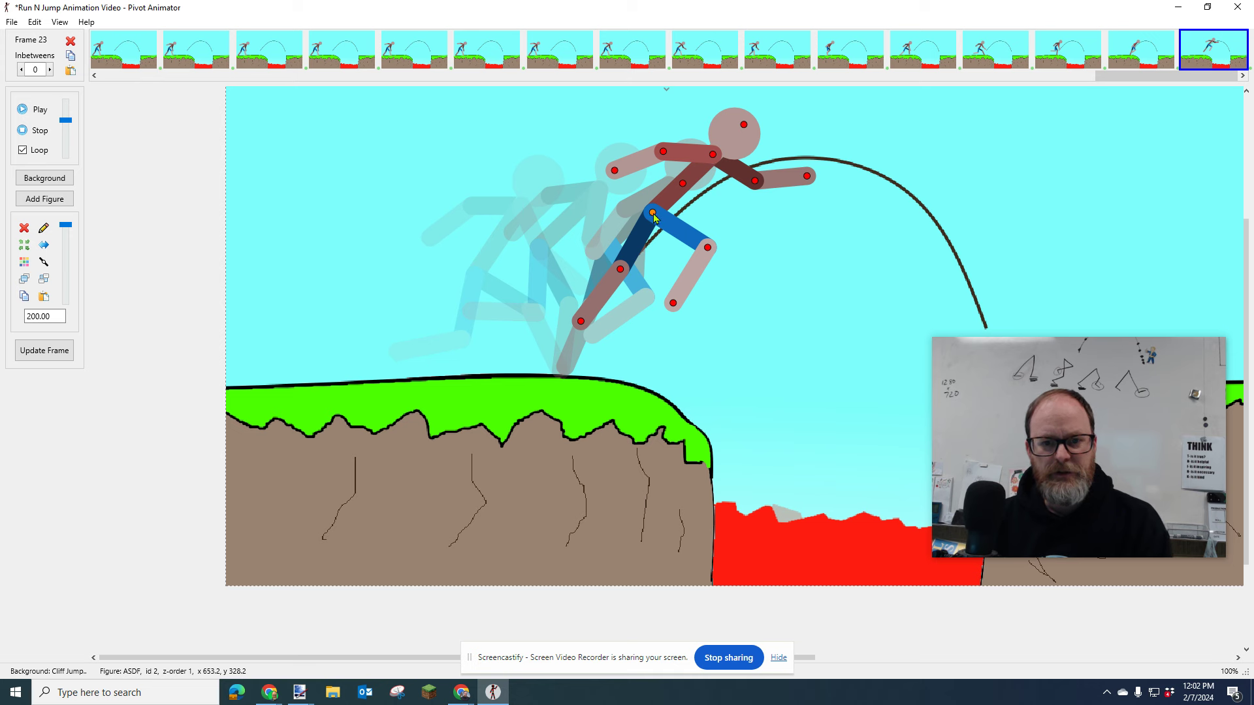
- Add frame 25 moving the figure down-right along the arc, blue leg reaching toward the far cliff
left_click_drag(653, 214, 963, 265)
key("Return")
key("Return")
key("Return")
key("Return")
key("Return")
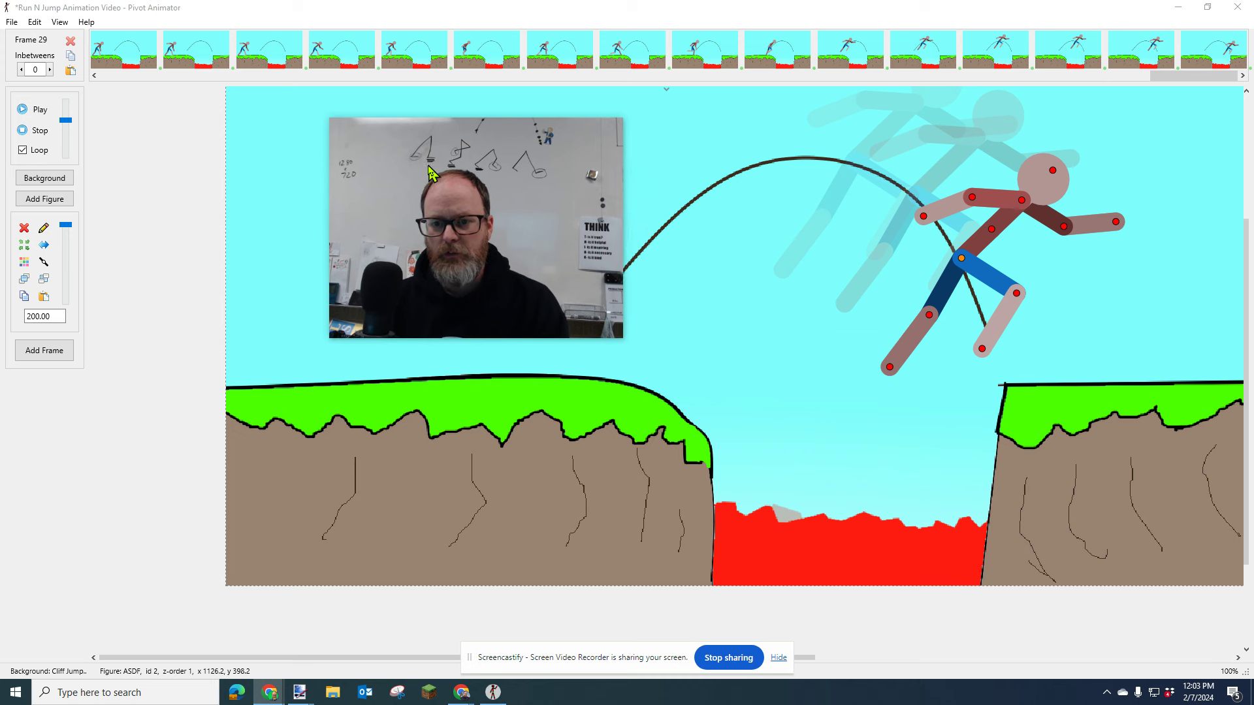
left_click_drag(962, 259, 1024, 292)
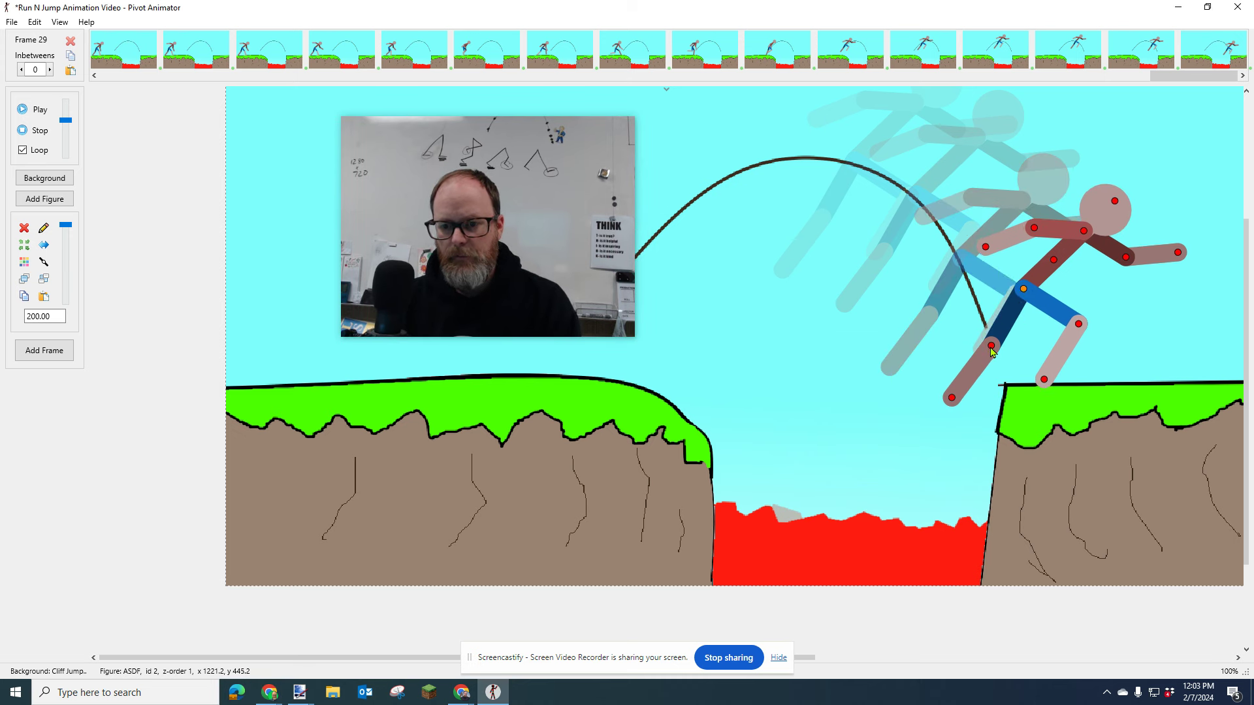
left_click_drag(991, 349, 1020, 352)
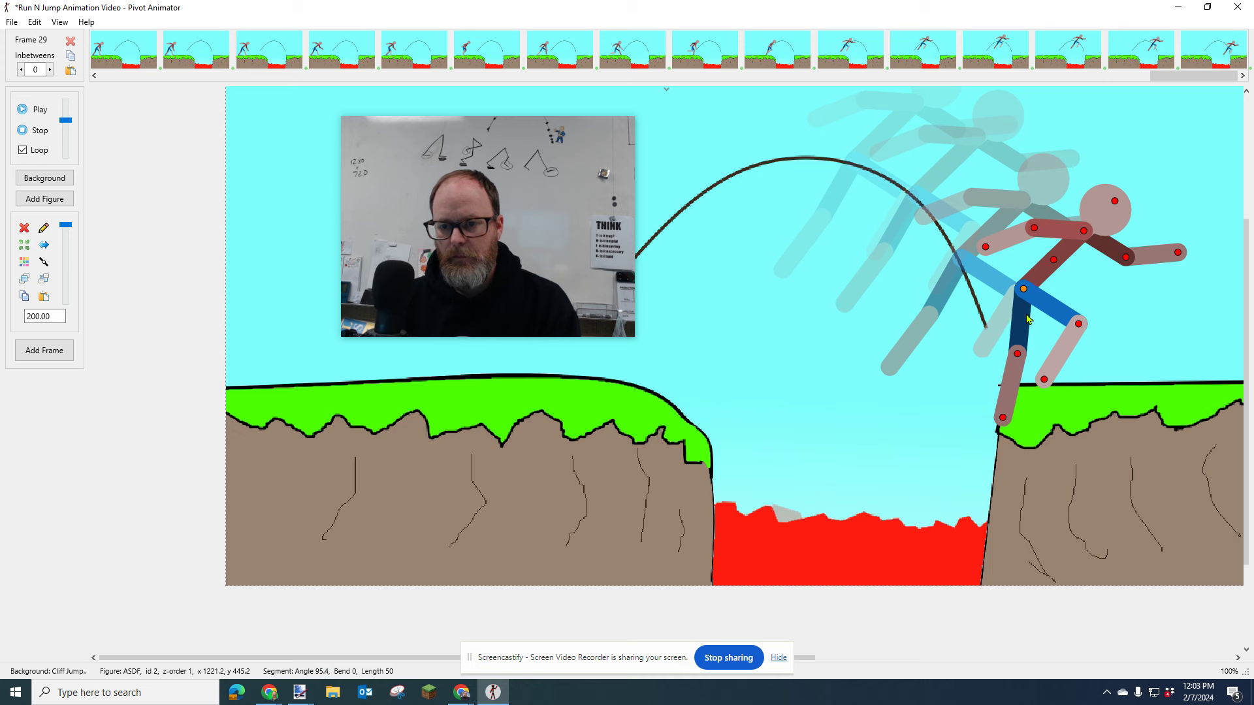
- Add the landing frames, tilting the body forward and bending the leg into a crouch on the cliff
key("ctrl+f")
left_click_drag(1054, 262, 1060, 268)
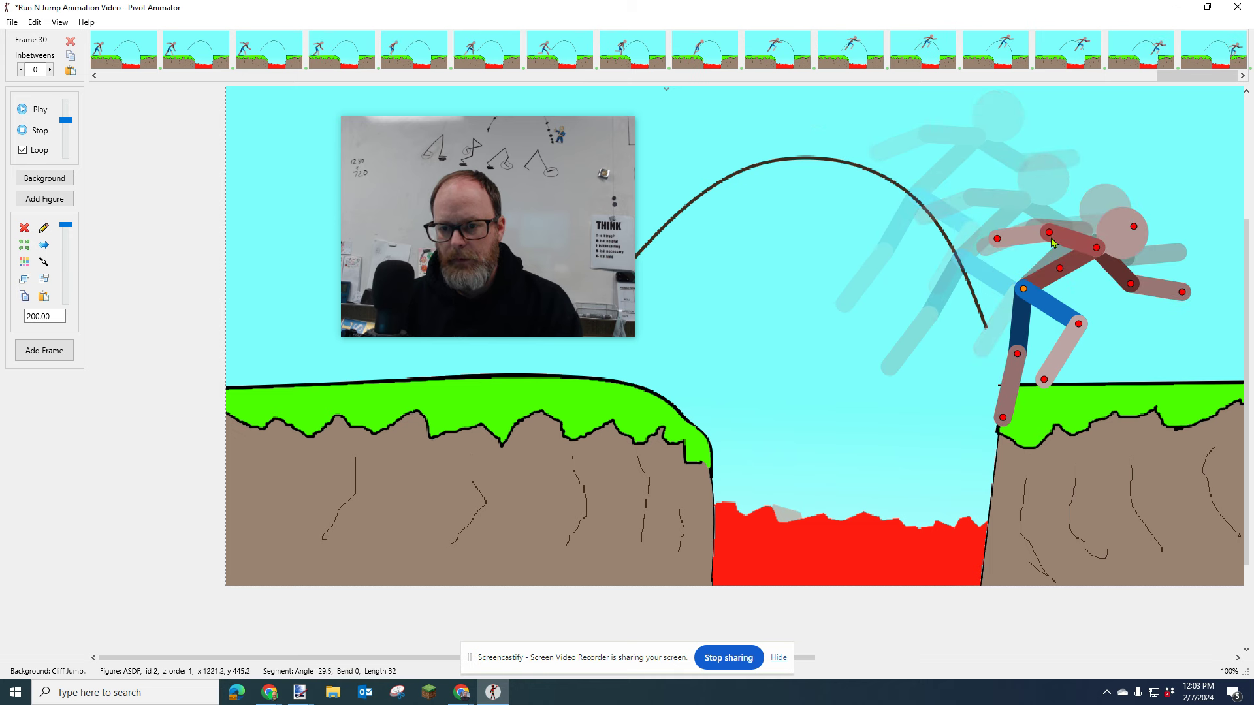
left_click_drag(1132, 288, 1104, 340)
key("ctrl+f")
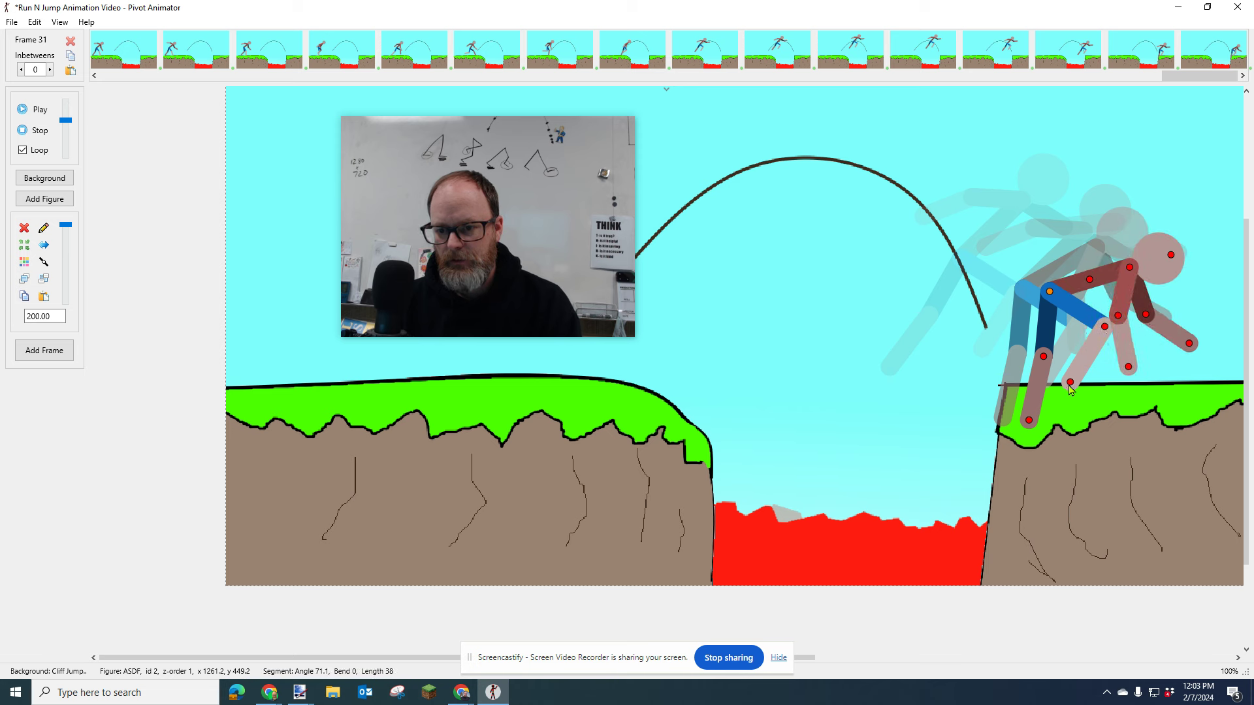
left_click_drag(1070, 390, 1066, 315)
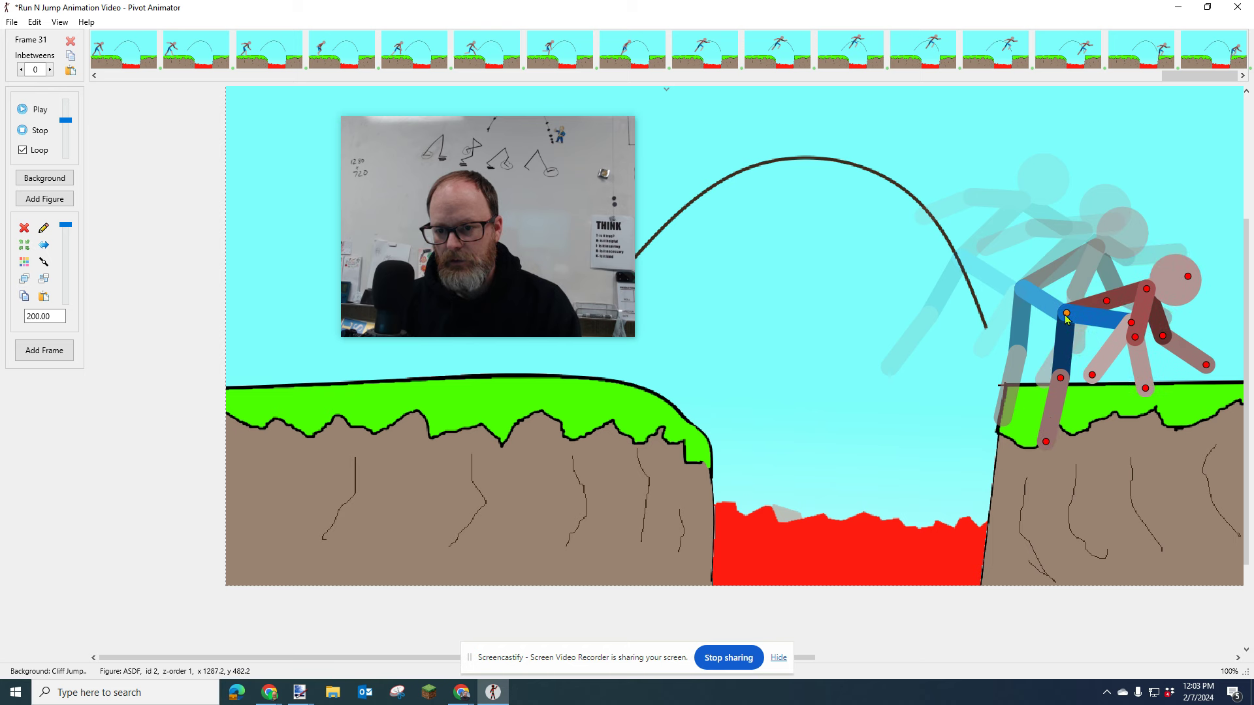
key("Return")
key("Return")
key("Return")
key("Return")
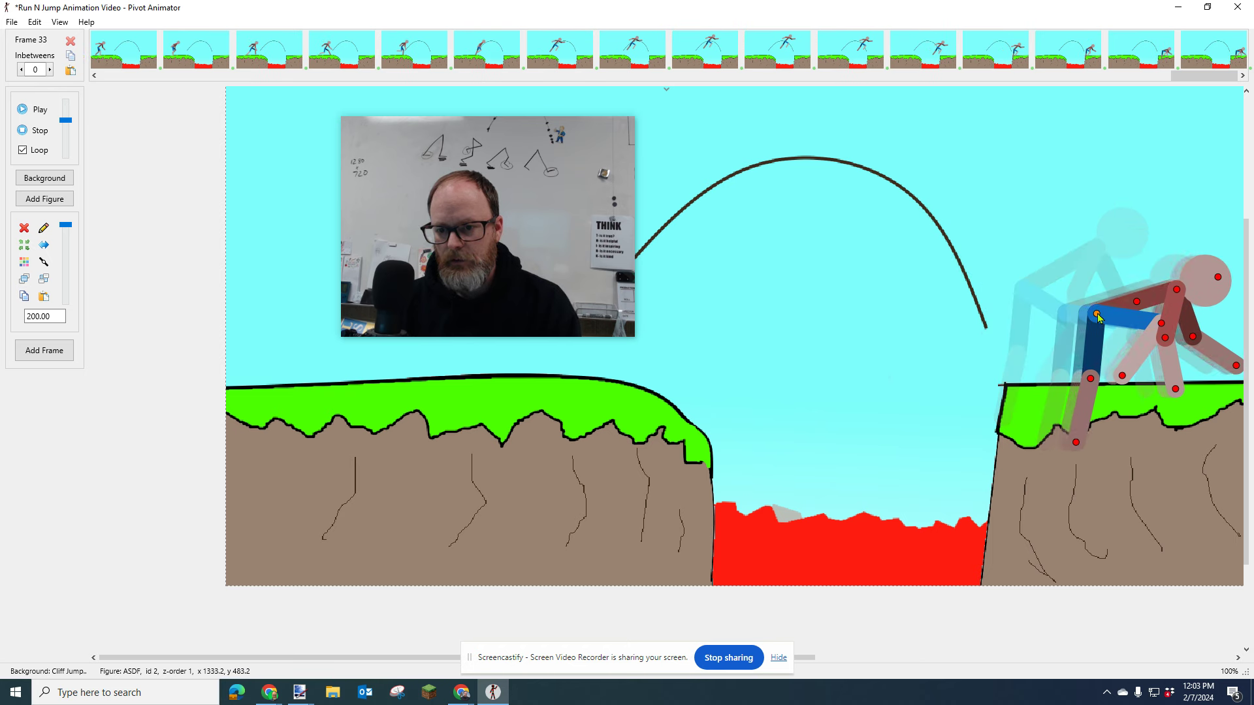
left_click(22, 109)
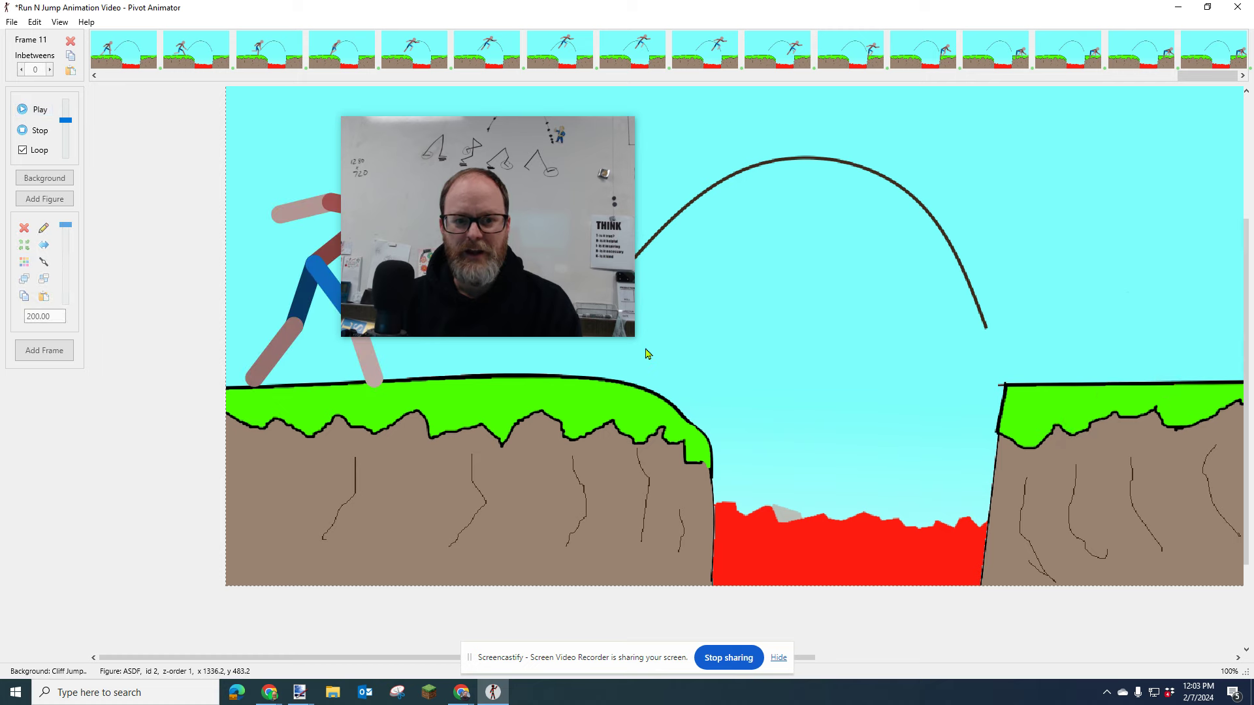
scroll(644, 350, "down", 1)
left_click_drag(476, 258, 1026, 606)
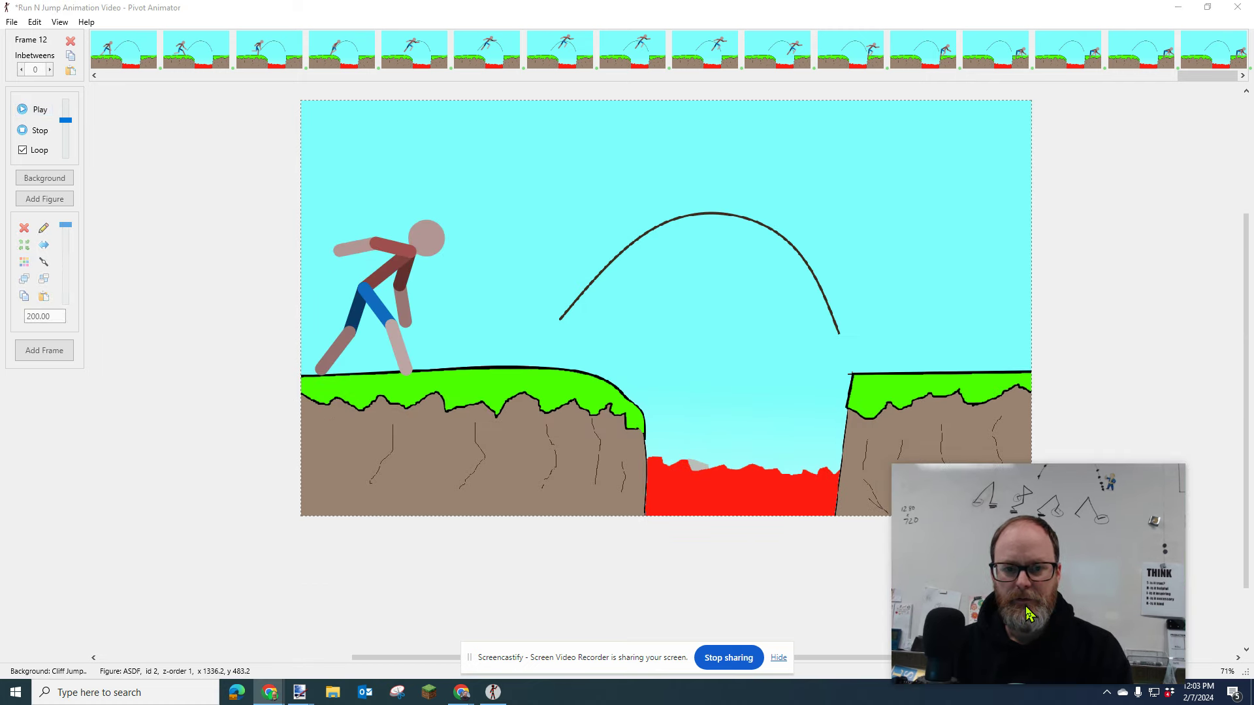
left_click(43, 131)
left_click(22, 109)
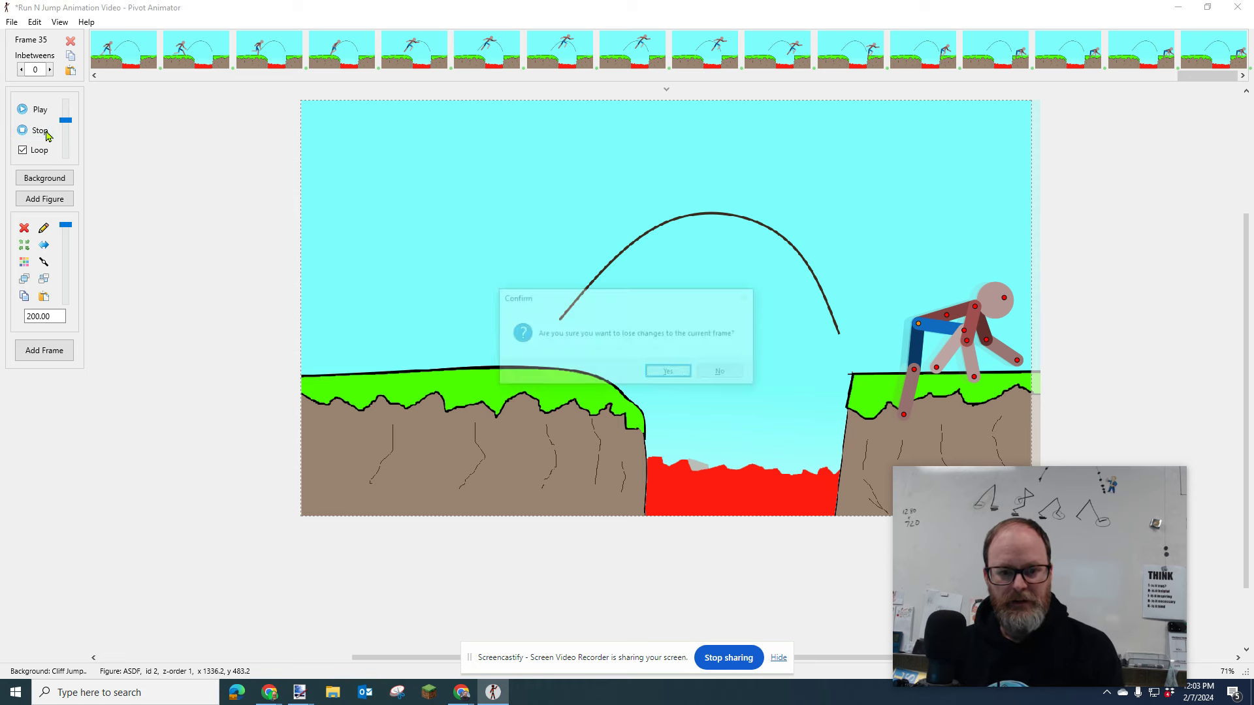
left_click(670, 372)
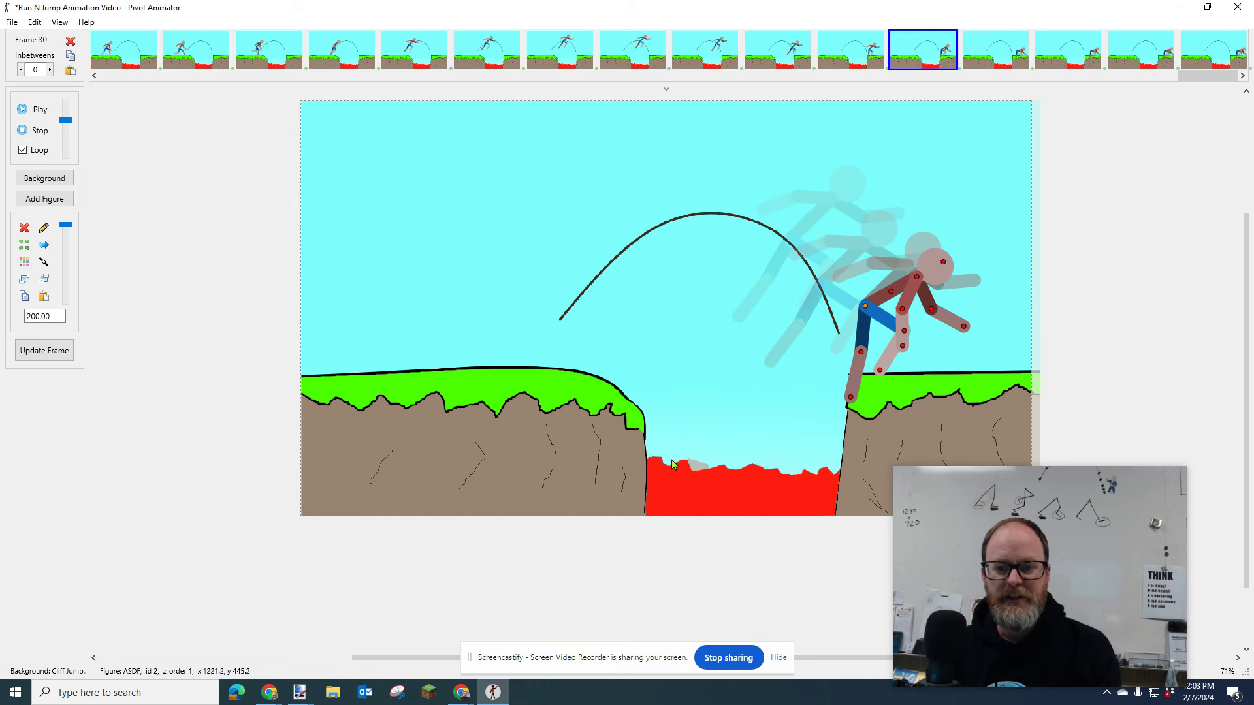